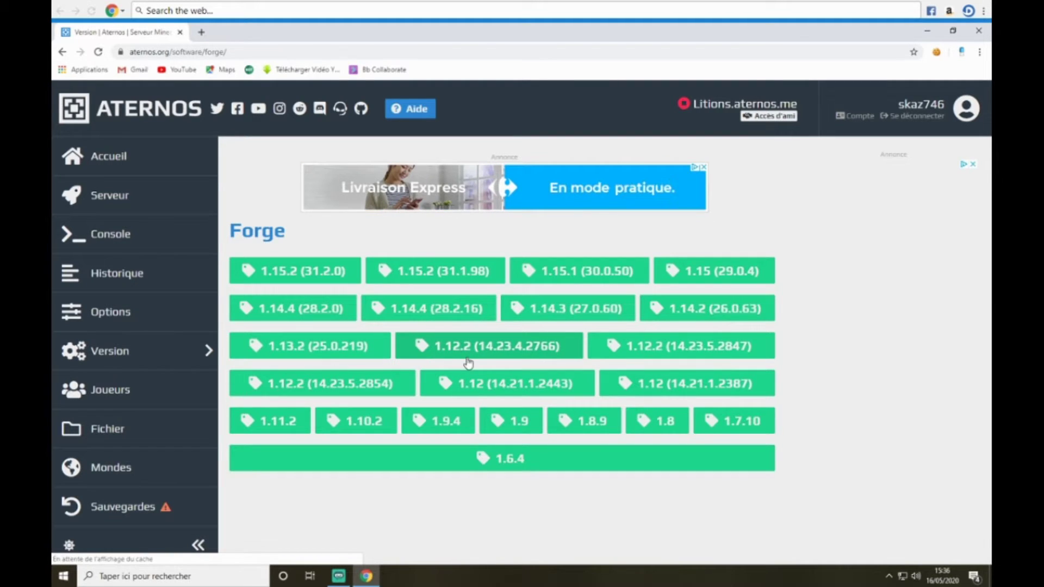
# Reinstall the Aternos server with Forge 1.12.2 (14.23.4.2766), accepting that the current world is deleted
pyautogui.click(471, 346)
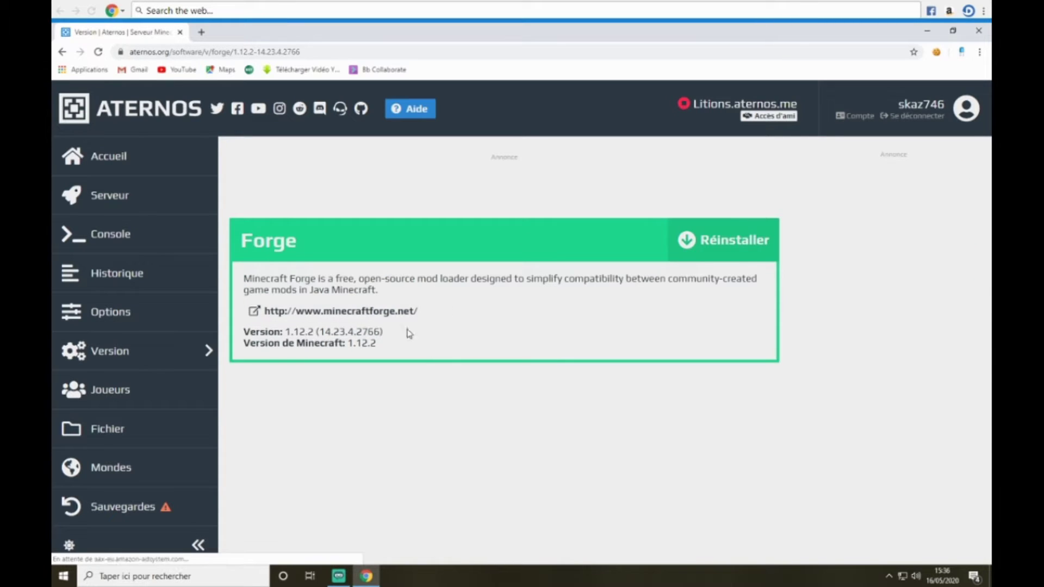
pyautogui.click(704, 249)
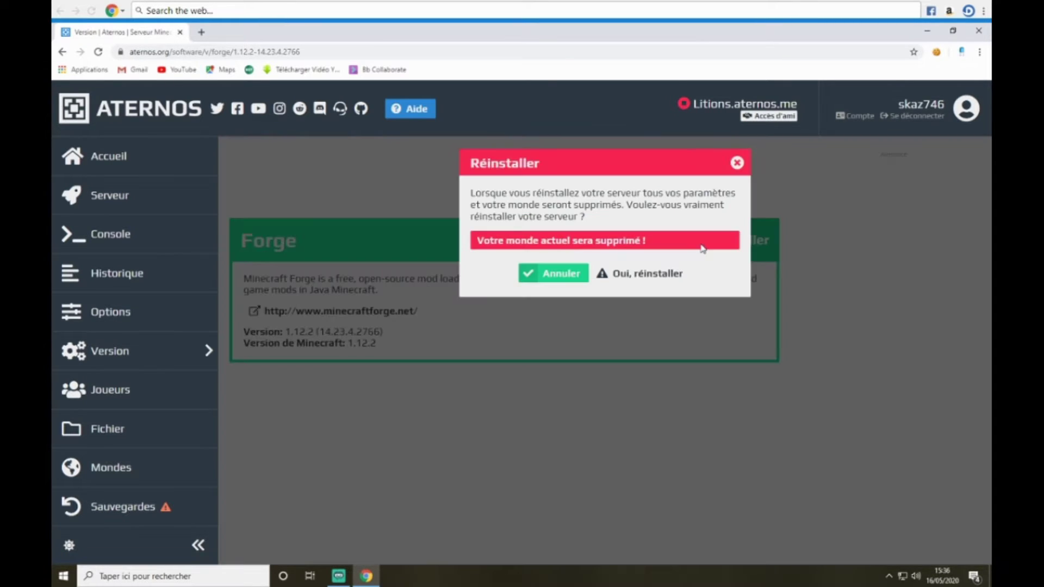
pyautogui.click(647, 273)
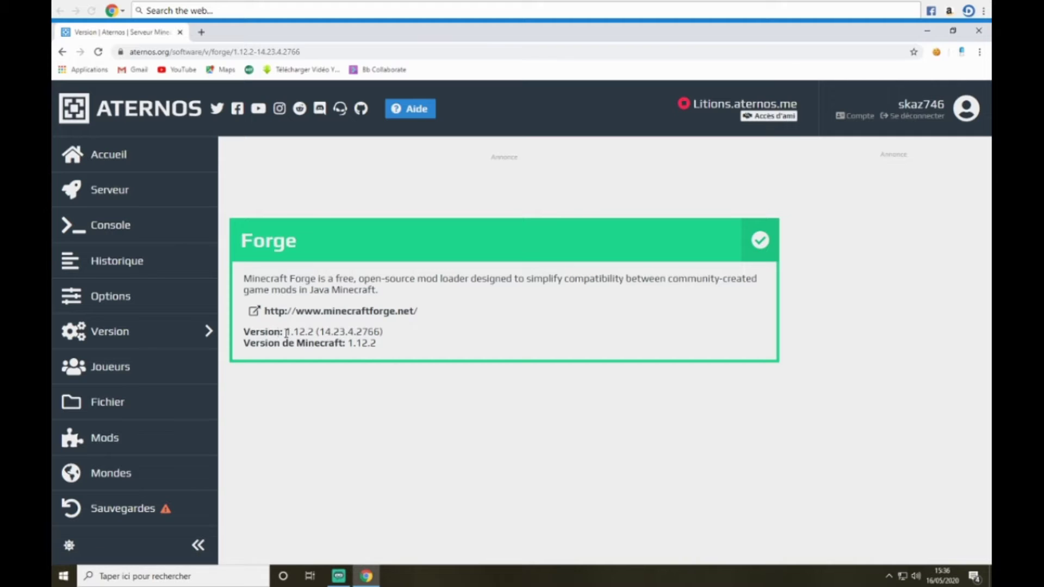
# Copy the Forge version text "1.12.2 (14.23.4.2766)" from the server's version page and open a new browser tab
pyautogui.moveTo(287, 330); pyautogui.dragTo(388, 341)
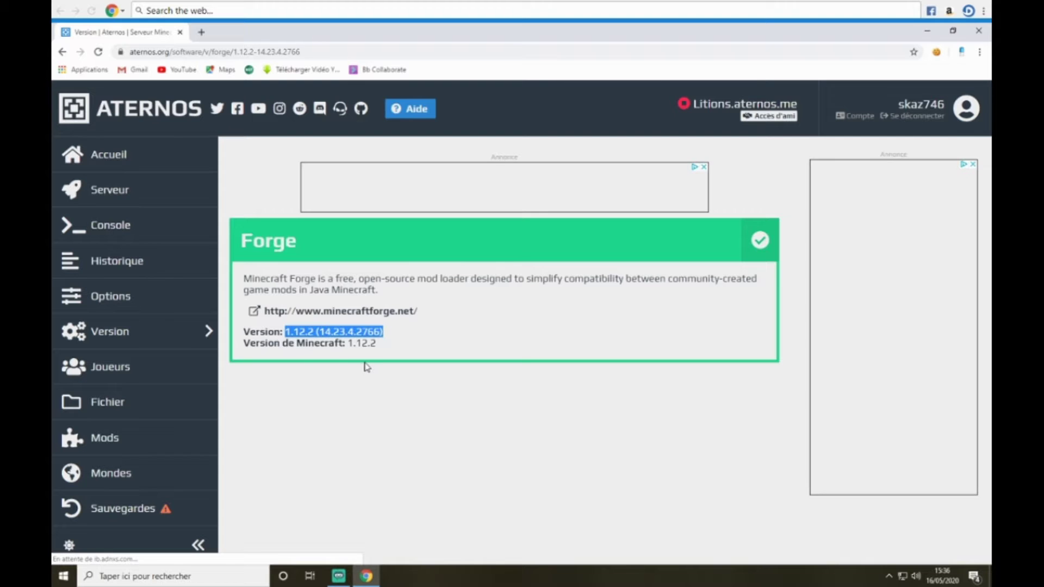
pyautogui.click(468, 369)
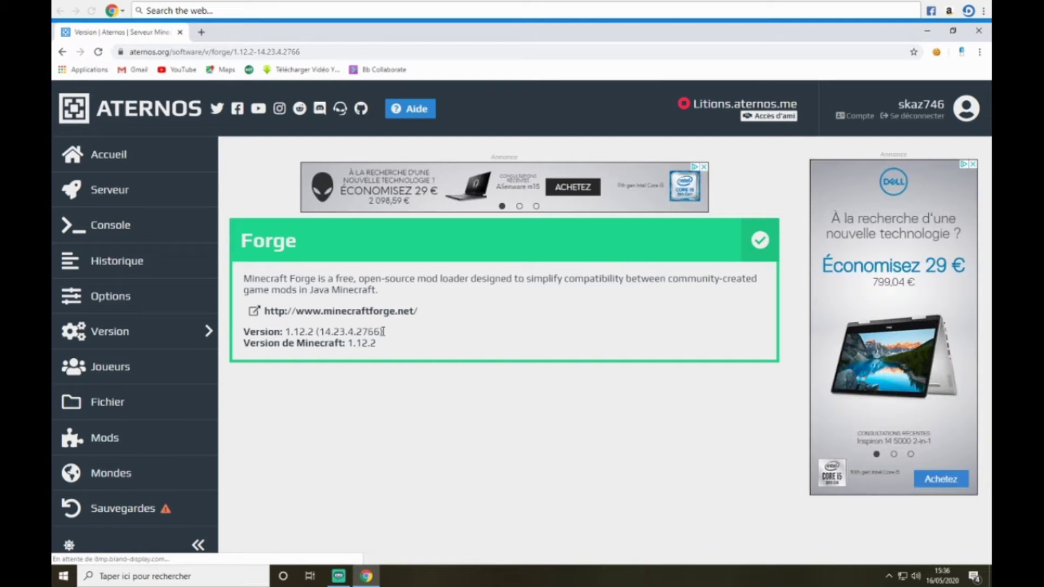
pyautogui.moveTo(383, 332); pyautogui.dragTo(287, 337)
pyautogui.hotkey('ctrl', 'c')
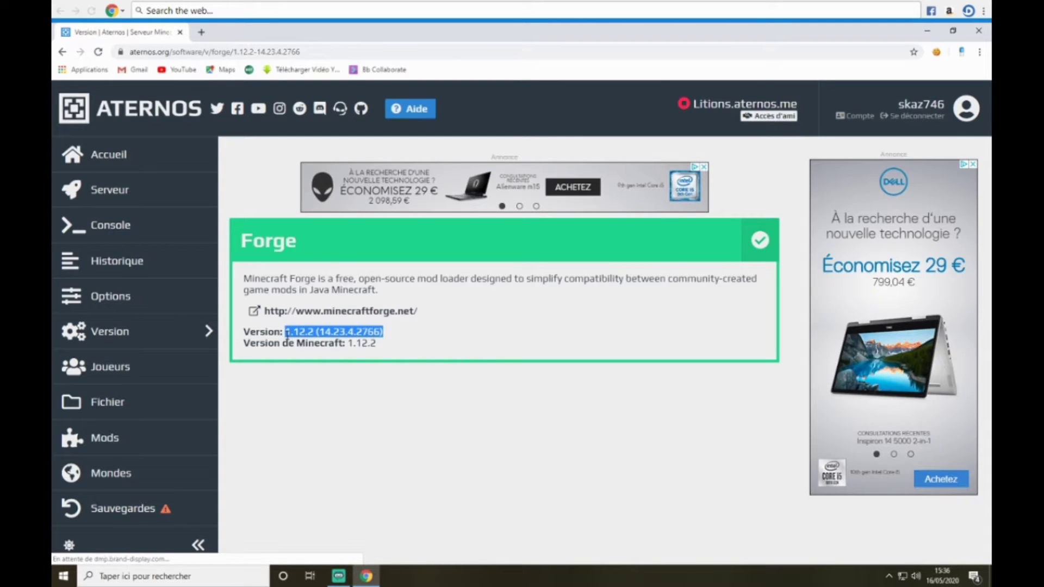
pyautogui.click(201, 33)
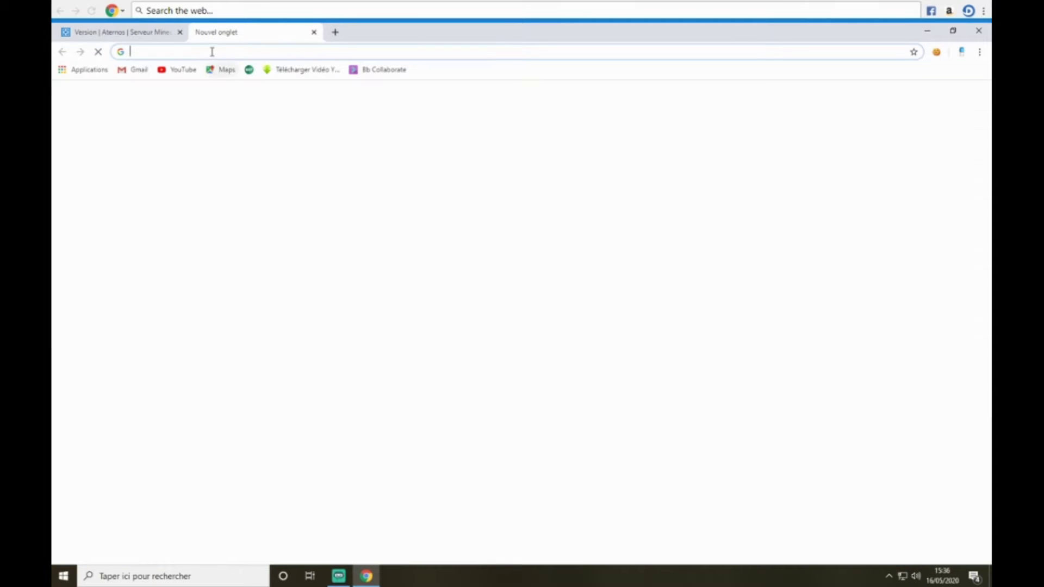
pyautogui.write('minz')
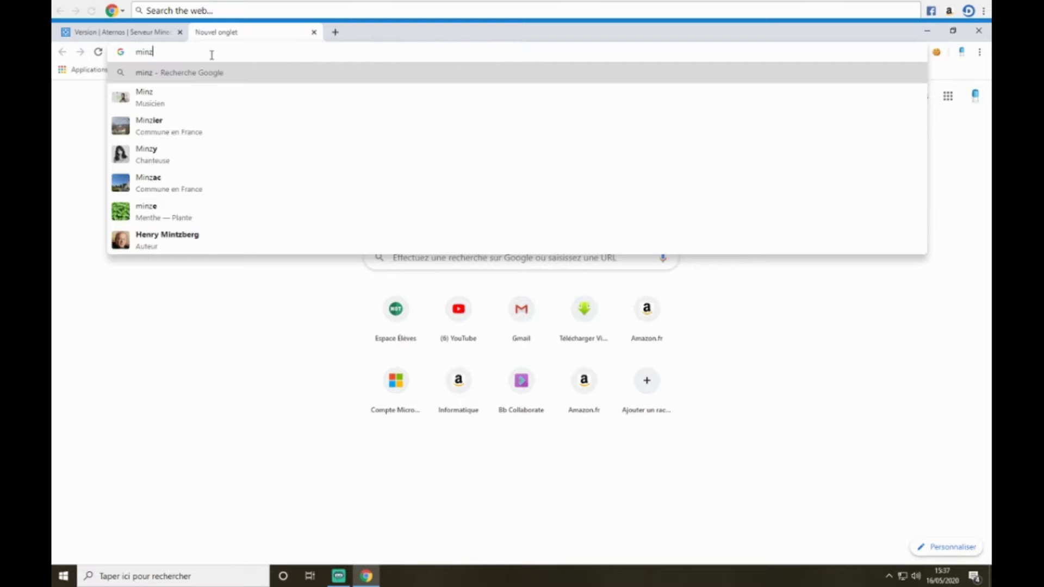
pyautogui.press('BackSpace')
pyautogui.press('BackSpace')
pyautogui.press('BackSpace')
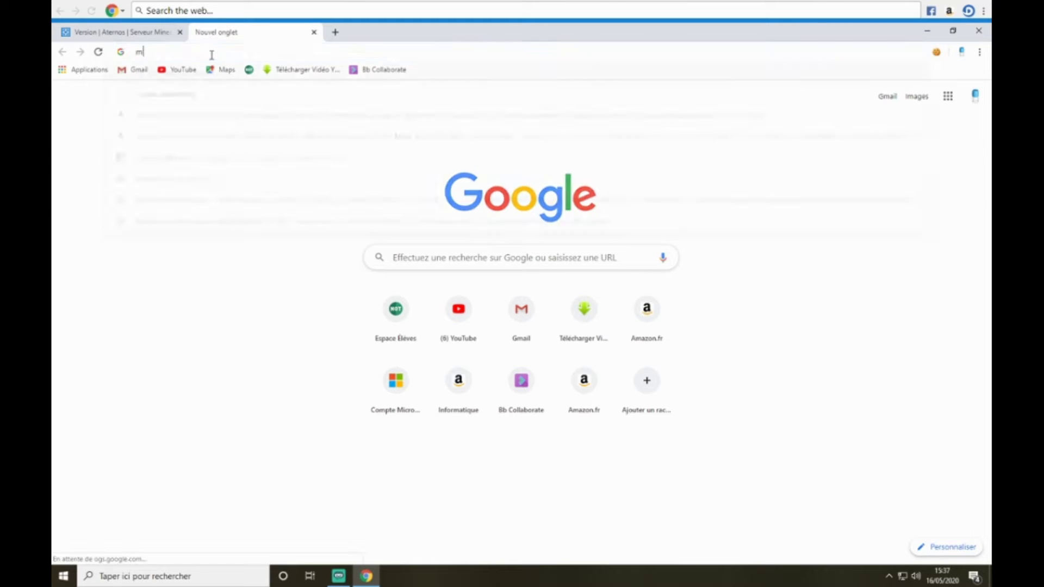
pyautogui.write('i')
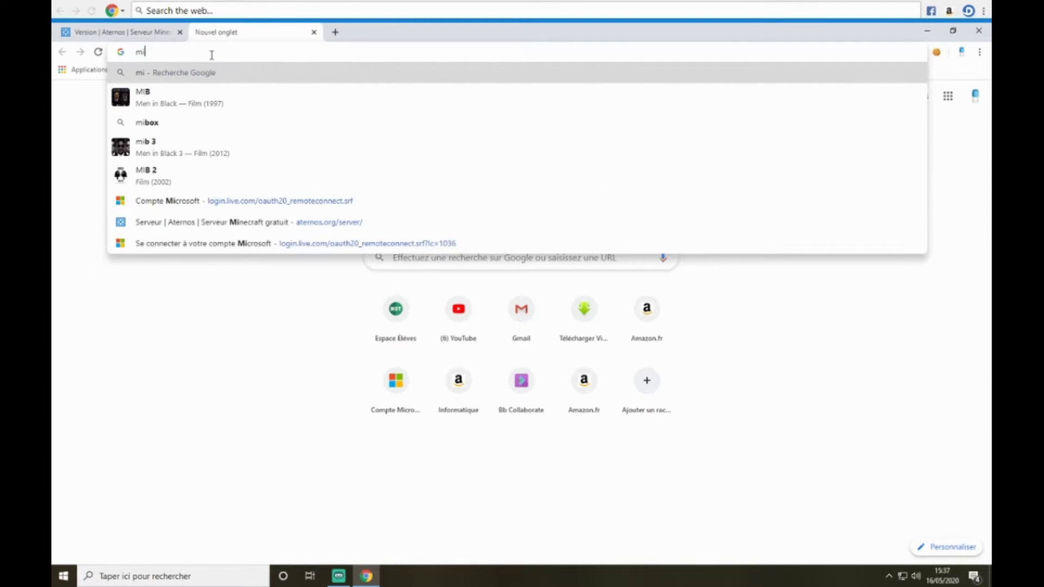
pyautogui.press('BackSpace')
pyautogui.press('BackSpace')
pyautogui.press('F12')
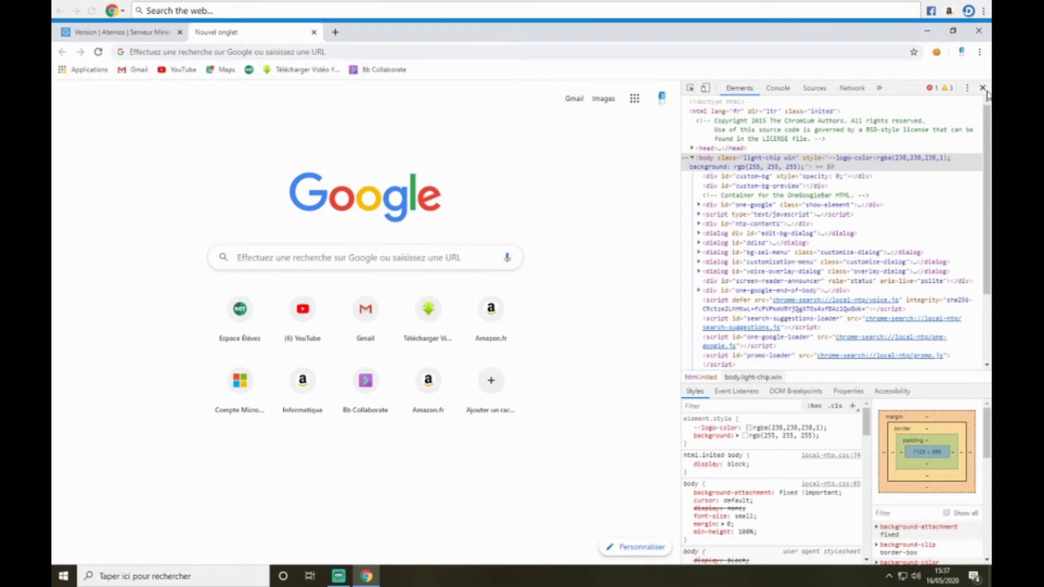
pyautogui.click(982, 88)
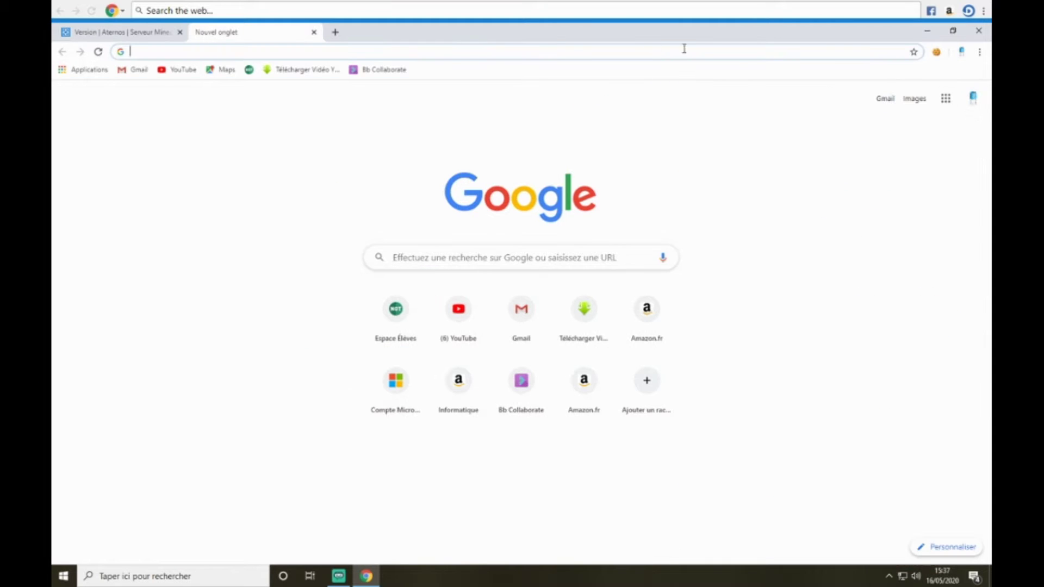
# Search the web for the copied text "1.12.2 (14.23.4.2766)" and open the Minecraft Forge result on files.minecraftforge.net
pyautogui.hotkey('ctrl', 'v')
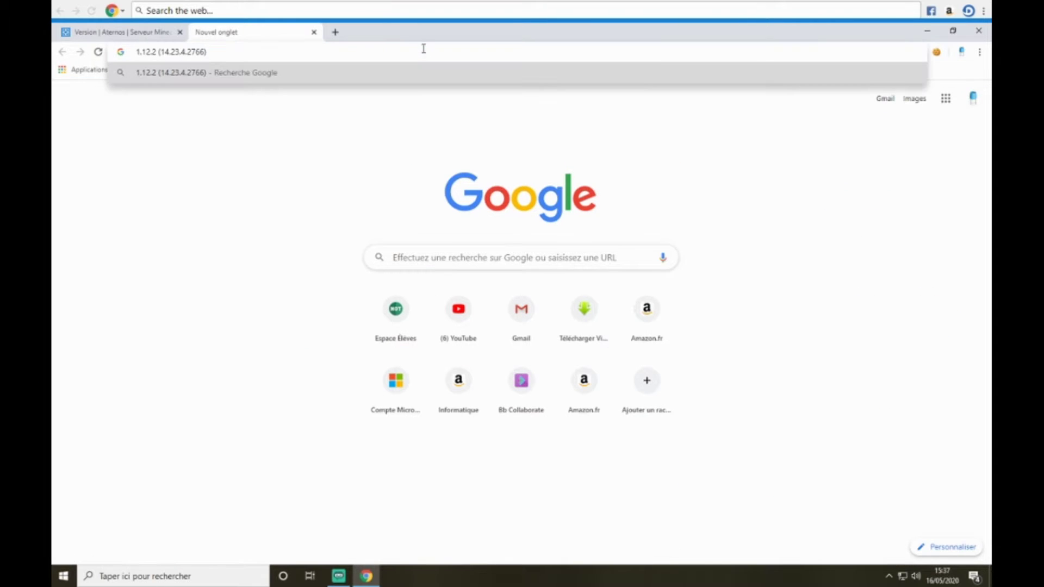
pyautogui.press('Return')
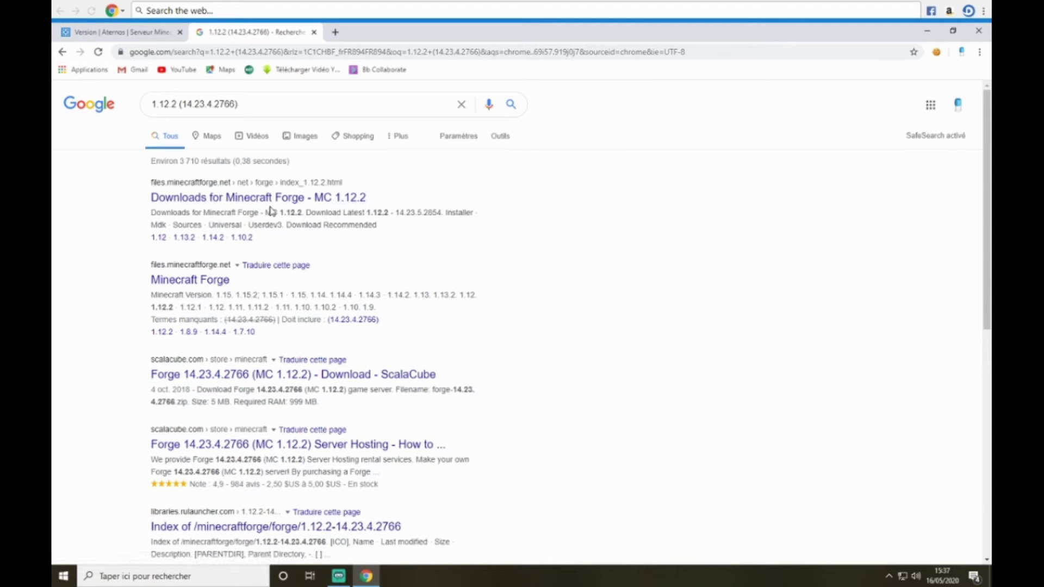
pyautogui.scroll(-1, 271, 211)
pyautogui.scroll(1, 275, 211)
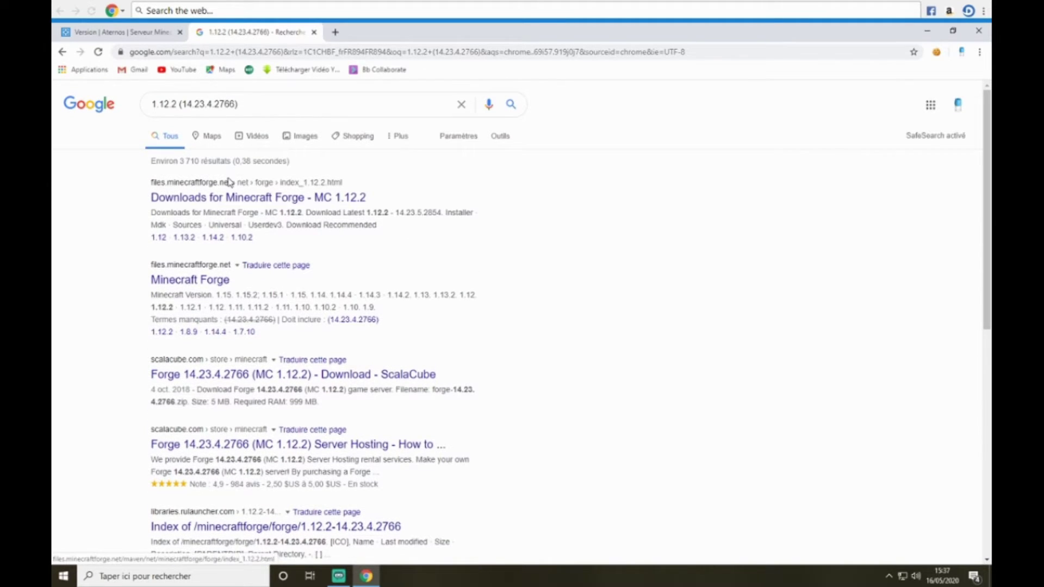
pyautogui.click(197, 280)
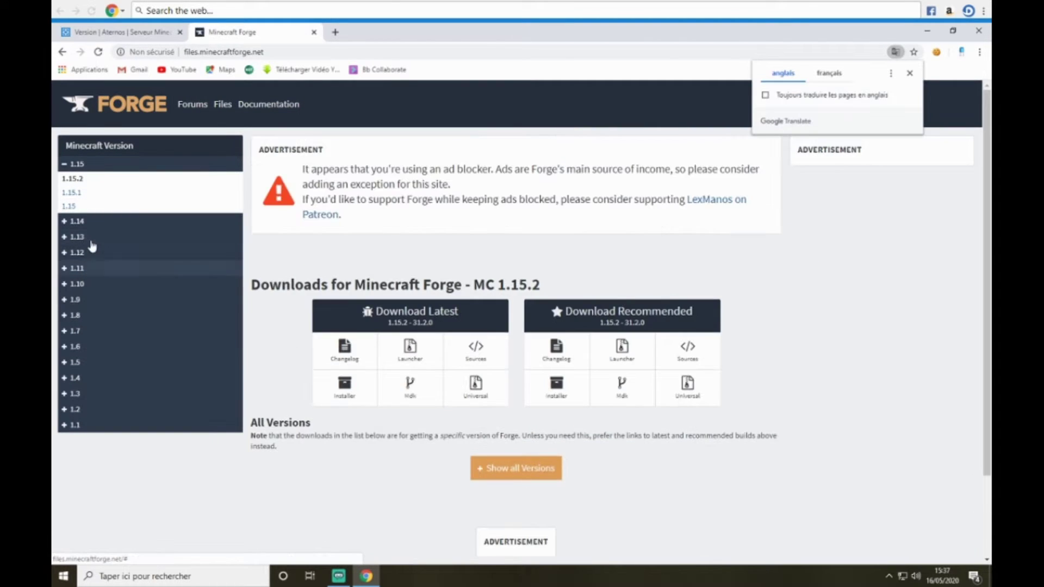
# Open the Forge downloads for Minecraft 1.12.2 and expand the list of all versions, checking the required build on the Aternos page
pyautogui.click(88, 251)
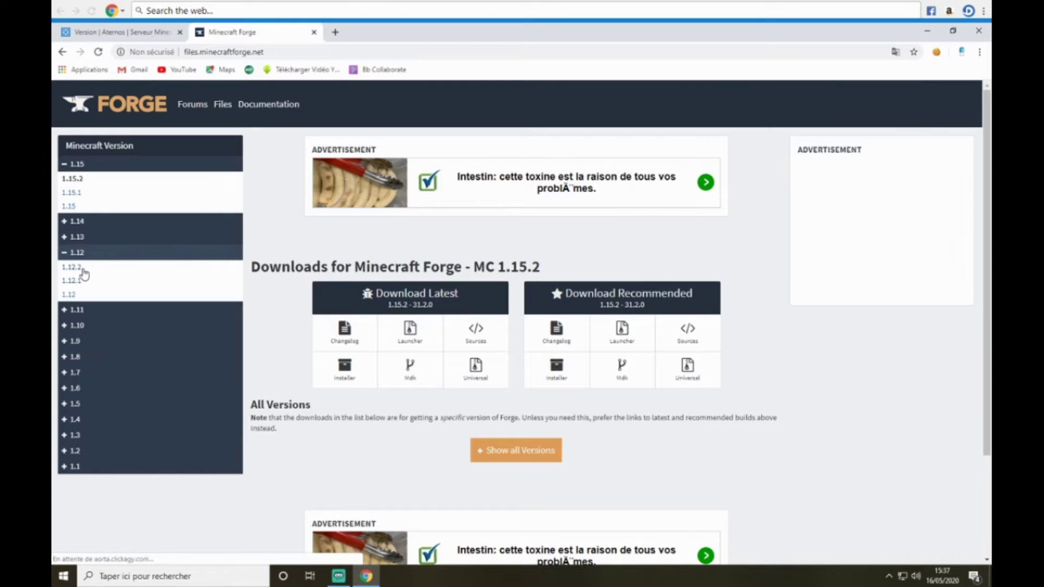
pyautogui.click(71, 267)
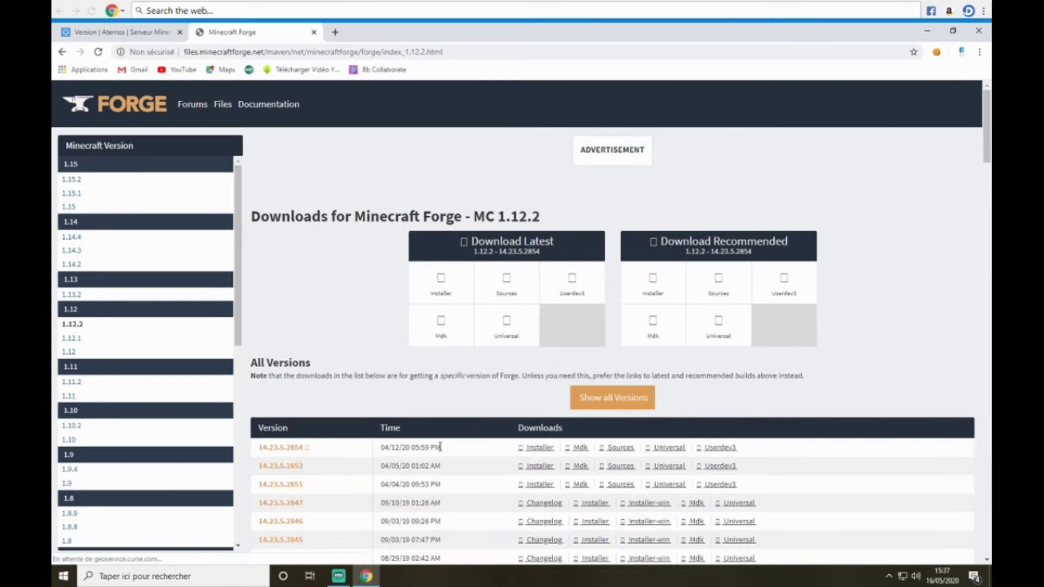
pyautogui.click(92, 33)
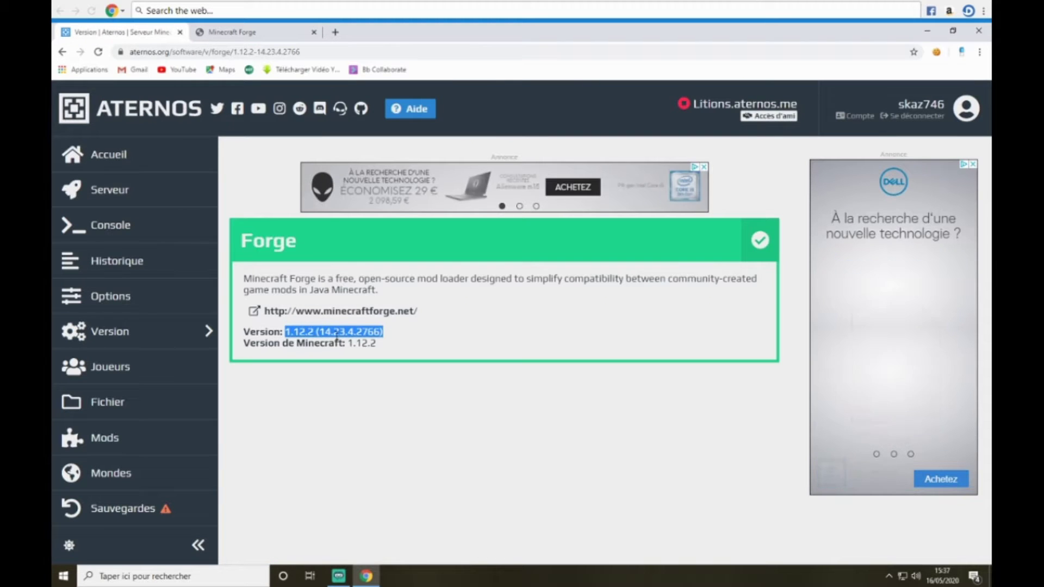
pyautogui.click(243, 37)
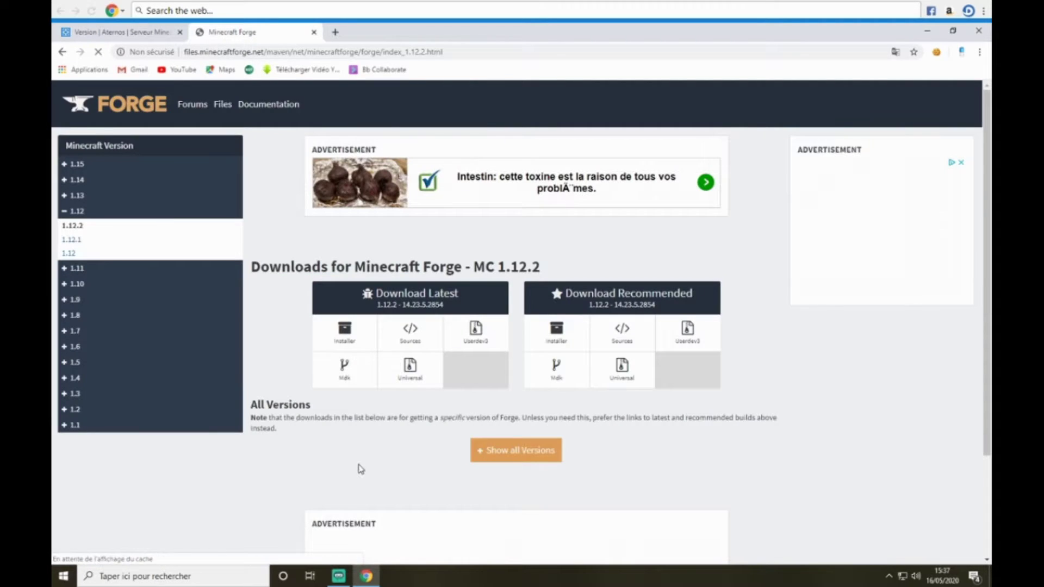
pyautogui.scroll(-2, 357, 468)
pyautogui.click(520, 325)
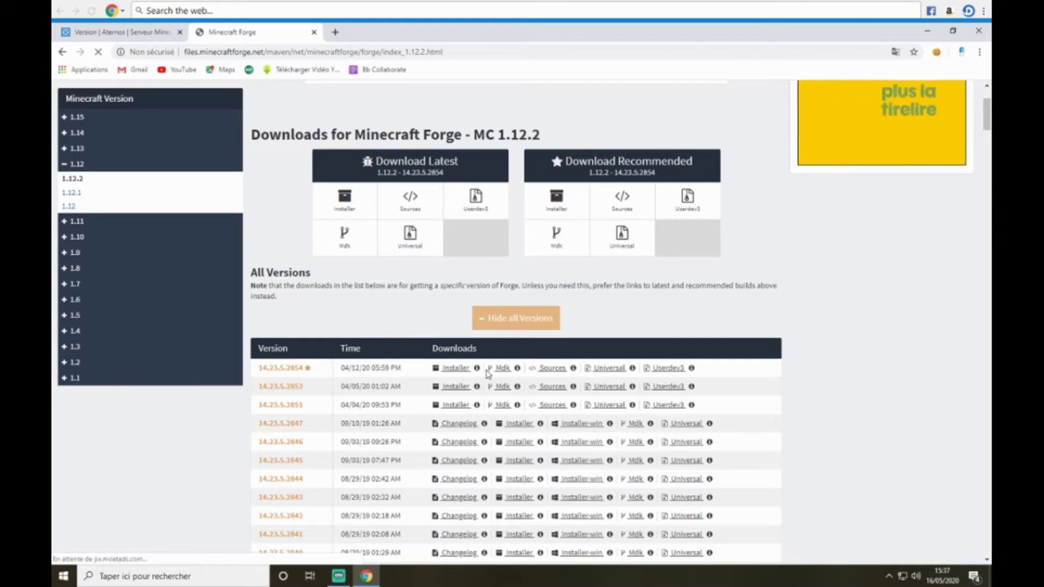
# Find build 14.23.4.2766 in the Forge 1.12.2 list and compare it with the version installed on the Aternos server
pyautogui.scroll(-1, 335, 405)
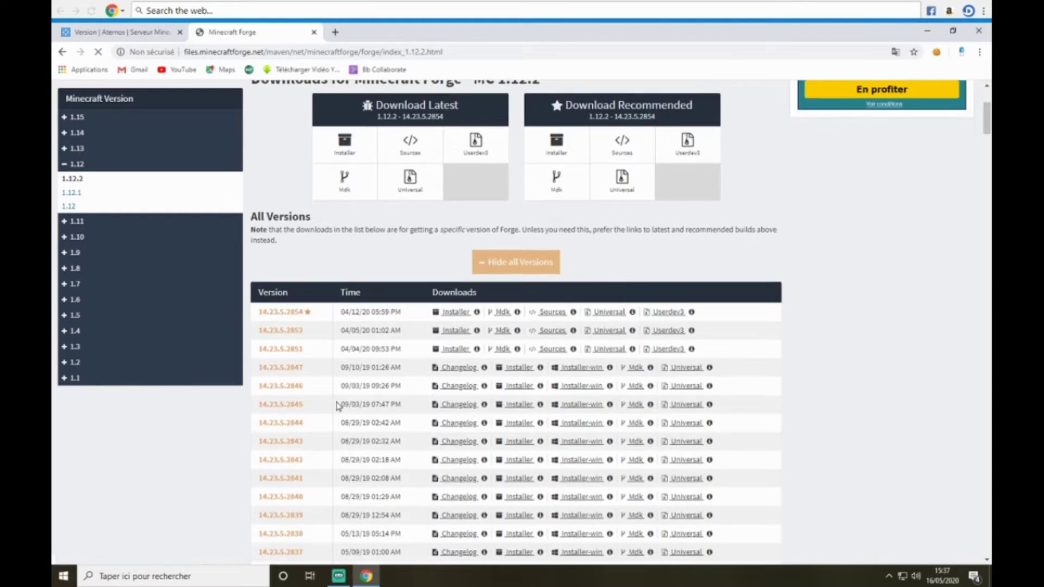
pyautogui.scroll(-5, 337, 404)
pyautogui.scroll(-10, 337, 404)
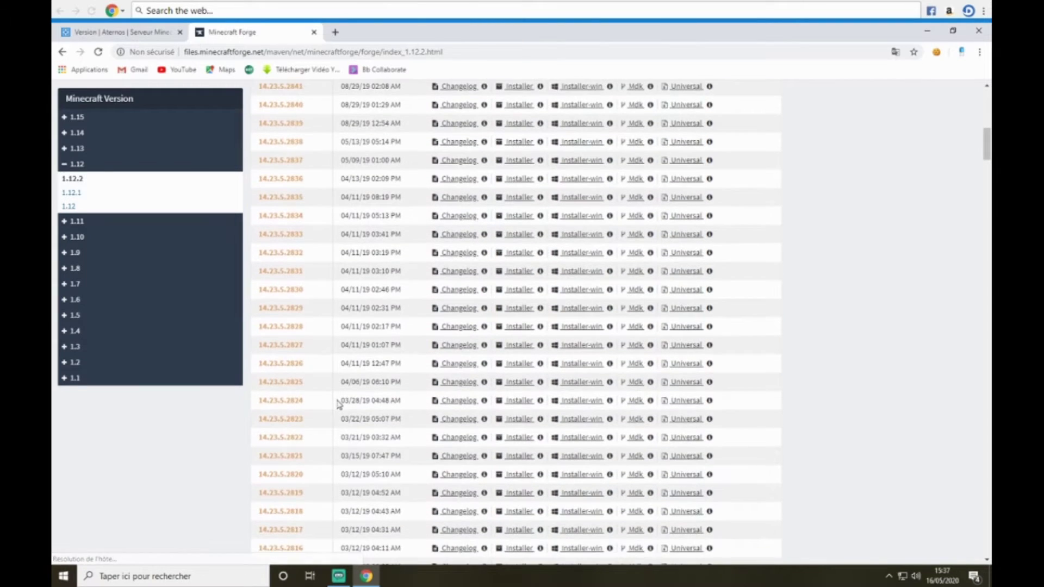
pyautogui.scroll(-14, 338, 402)
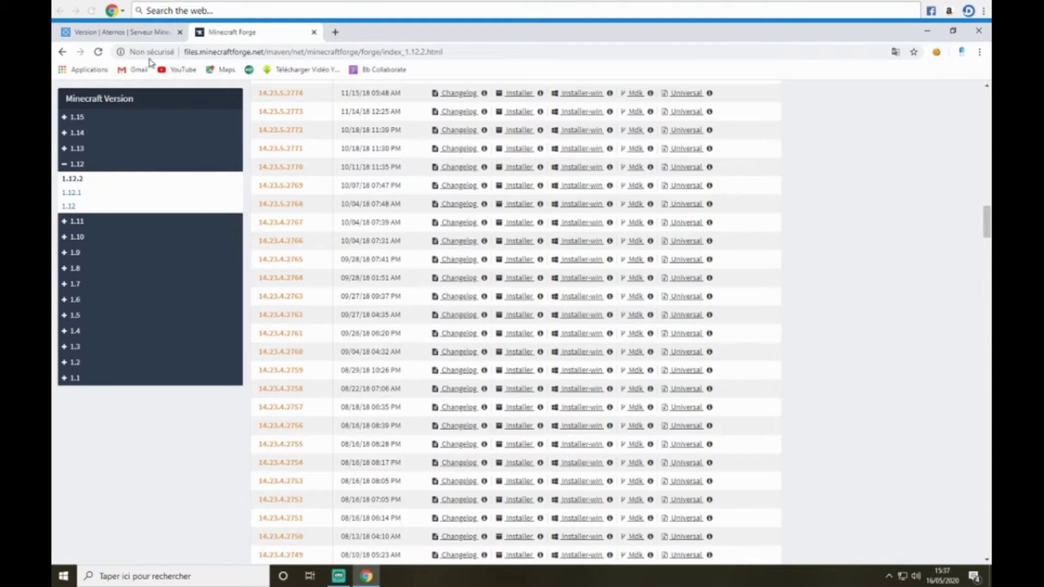
pyautogui.click(131, 32)
pyautogui.click(397, 310)
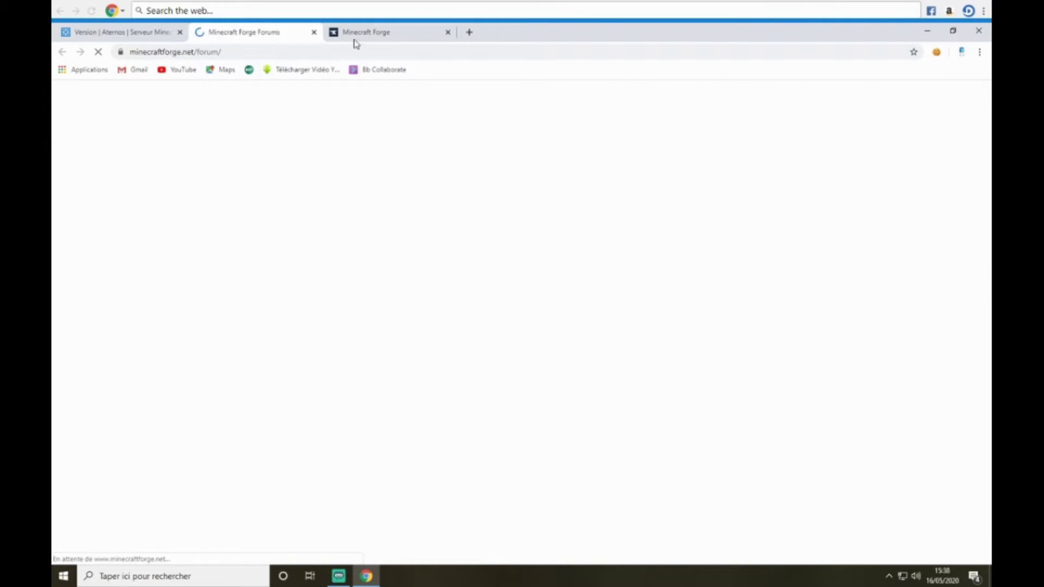
pyautogui.click(313, 32)
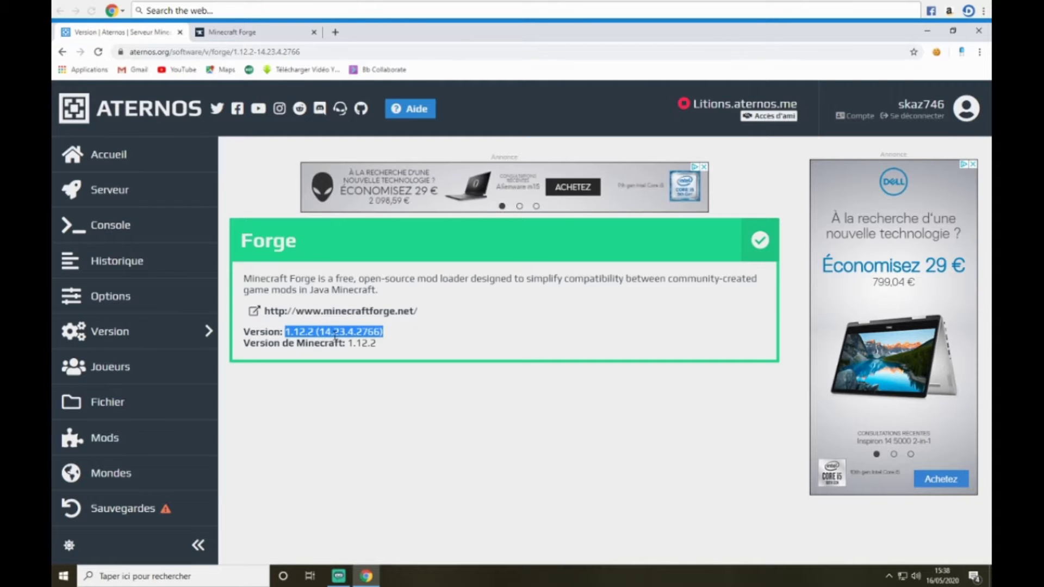
pyautogui.click(256, 33)
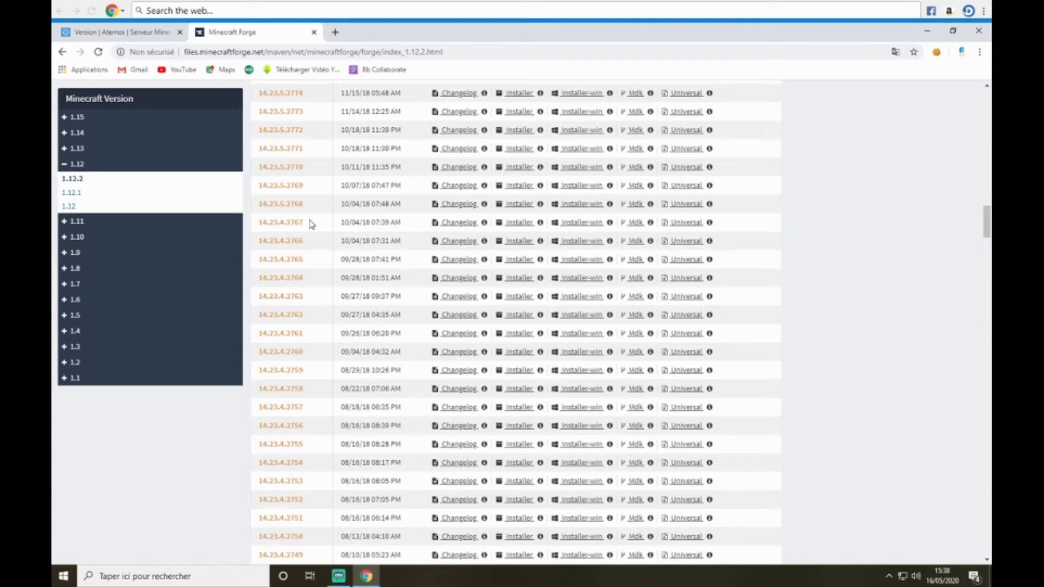
pyautogui.click(133, 36)
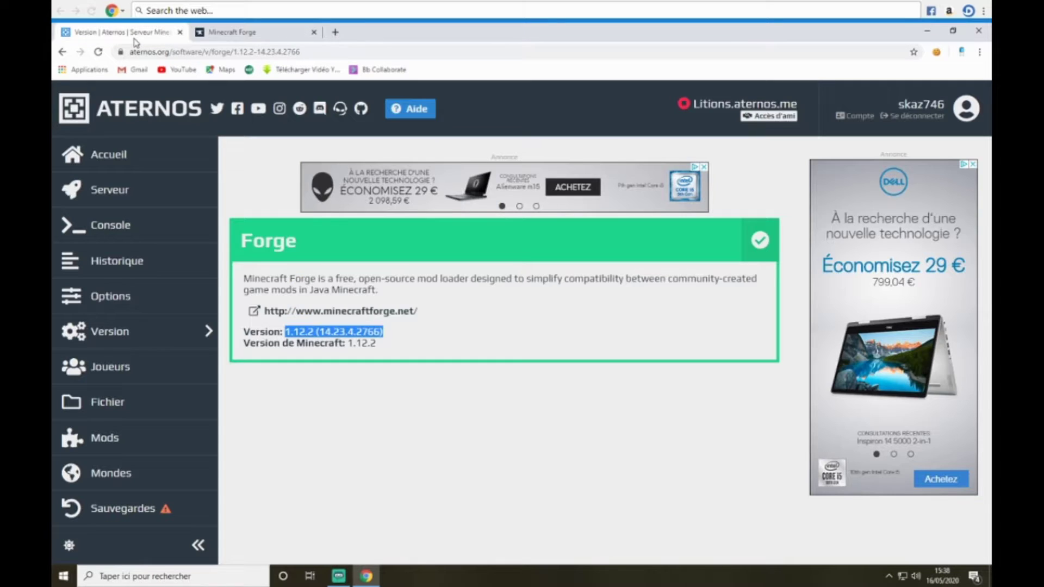
pyautogui.click(261, 39)
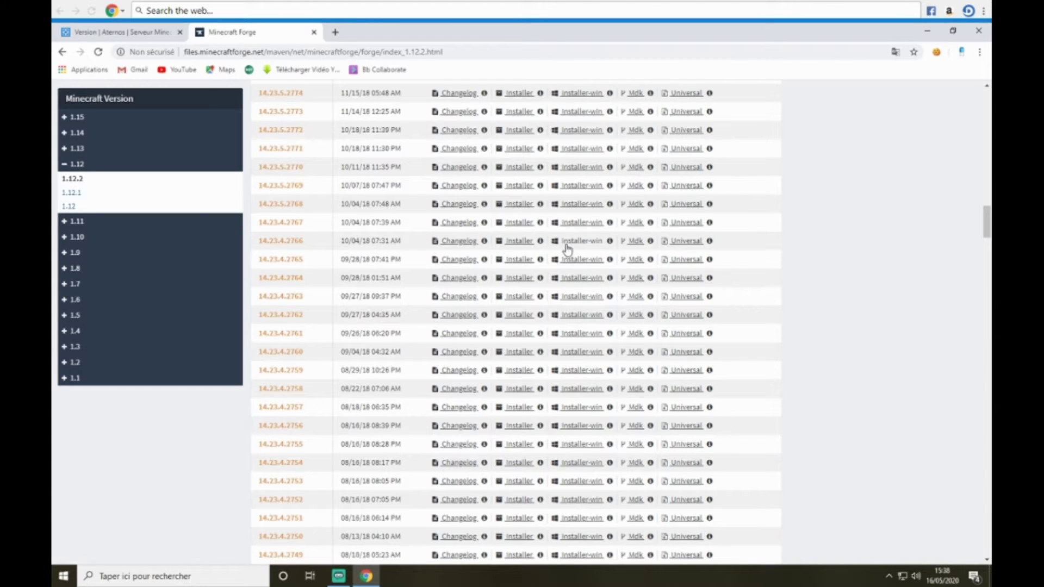
# Download the Installer for Forge build 14.23.4.2766, skipping the advertisement page and keeping the flagged .jar file
pyautogui.click(515, 242)
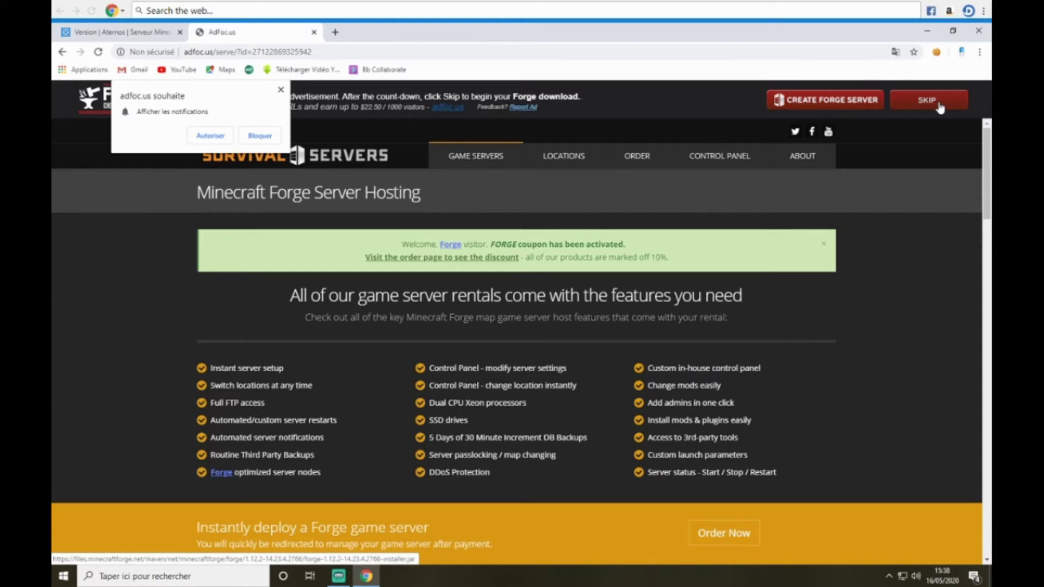
pyautogui.click(939, 105)
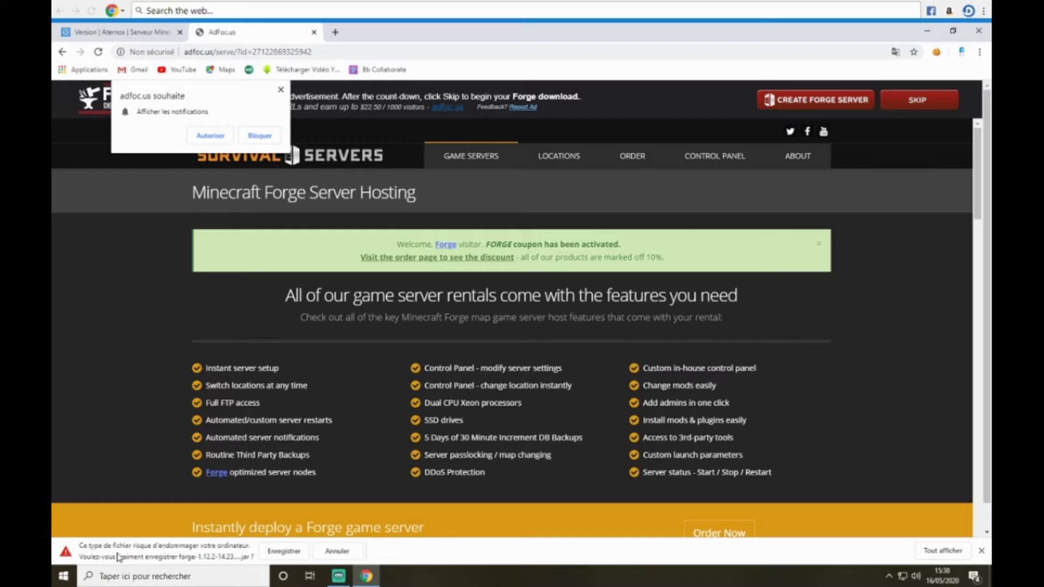
pyautogui.click(268, 553)
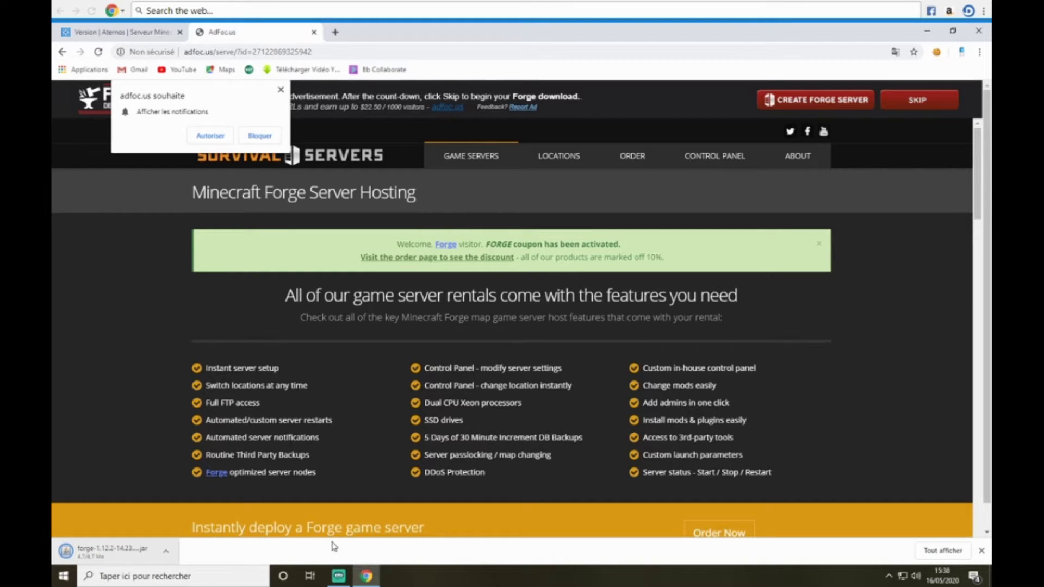
# Reduce the browser to a smaller window and bring the Streamlabs OBS window to the front
pyautogui.click(948, 33)
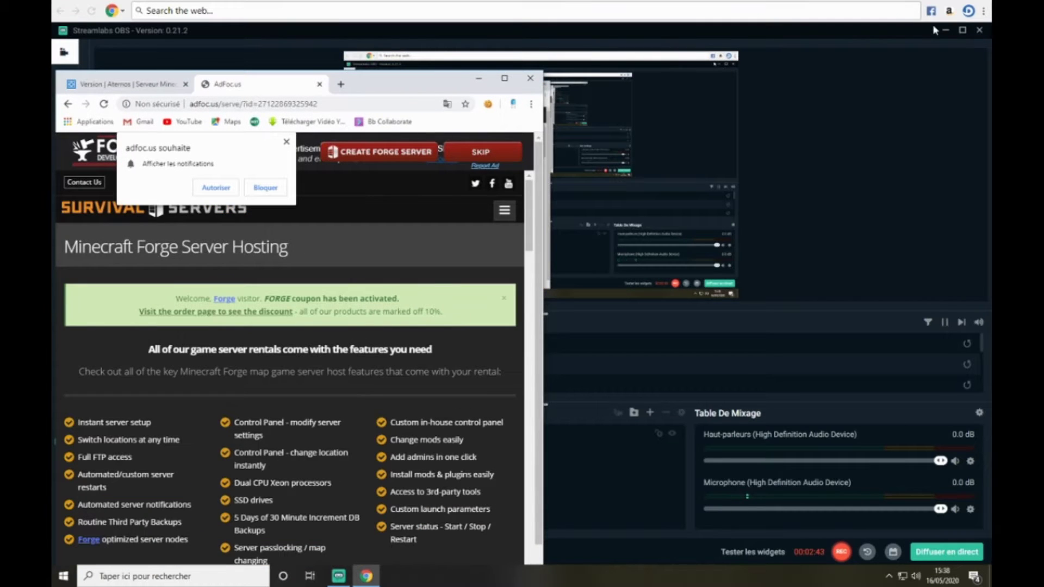
pyautogui.click(946, 31)
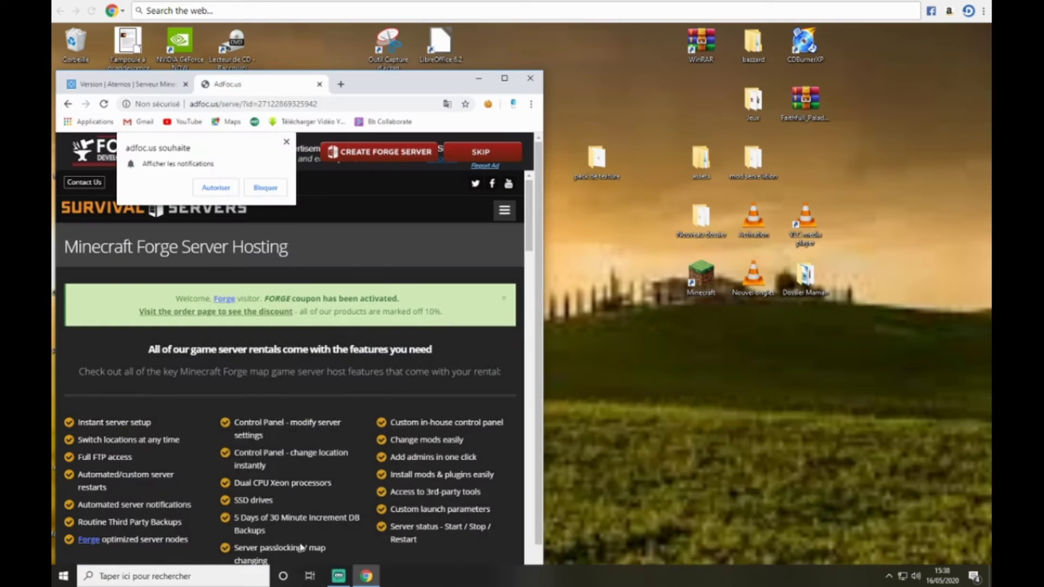
pyautogui.click(338, 577)
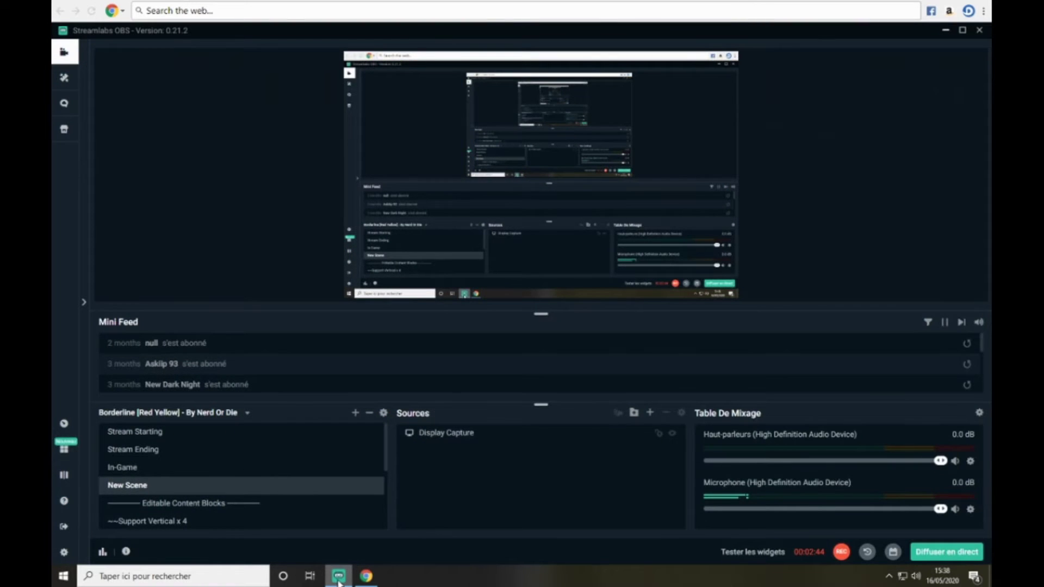
# Put the Streamlabs OBS window away, maximize the browser and return to the Aternos page
pyautogui.click(338, 578)
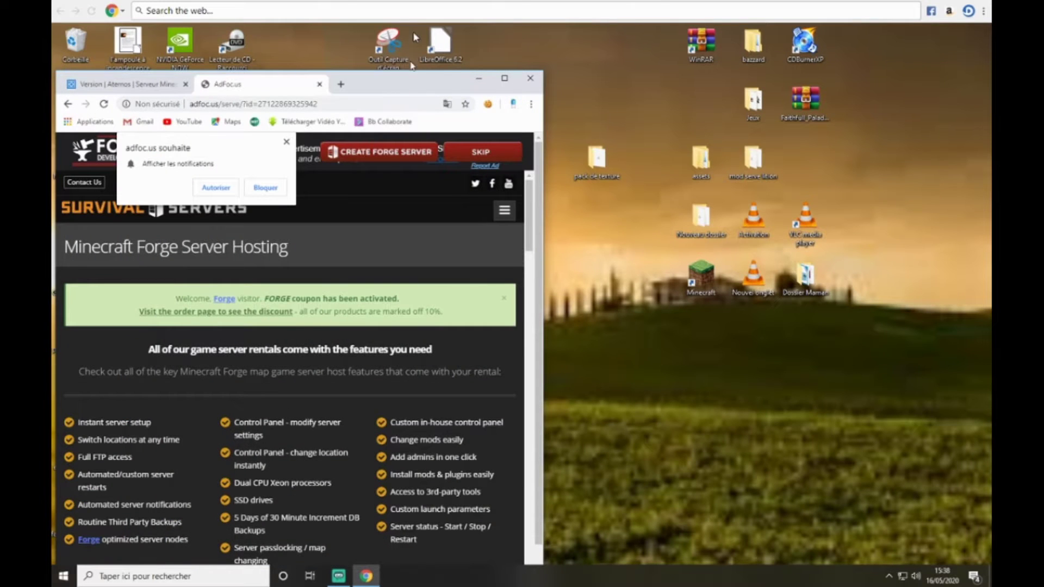
pyautogui.moveTo(400, 80); pyautogui.dragTo(414, 33)
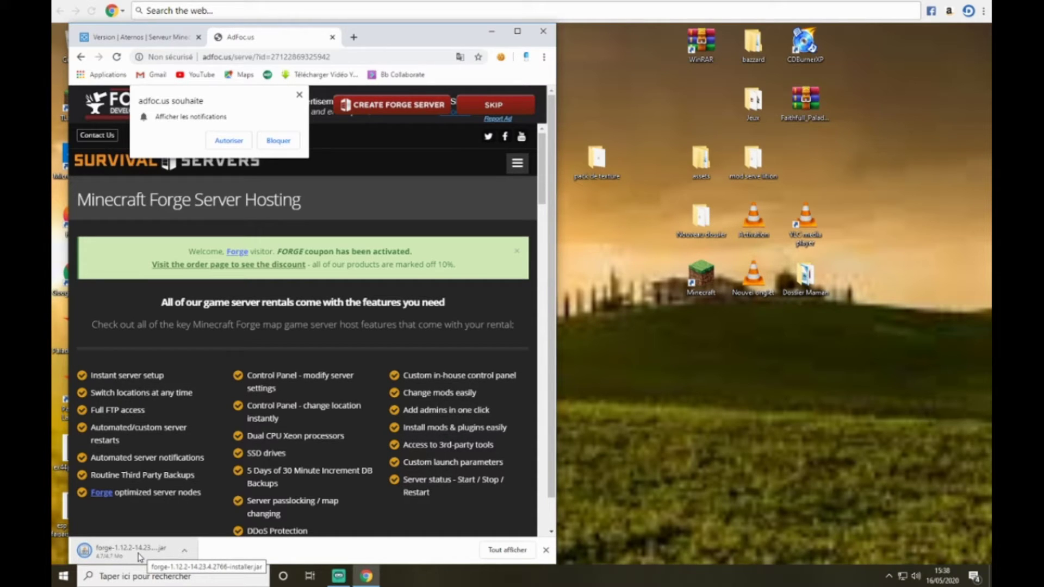
pyautogui.click(517, 32)
pyautogui.click(68, 34)
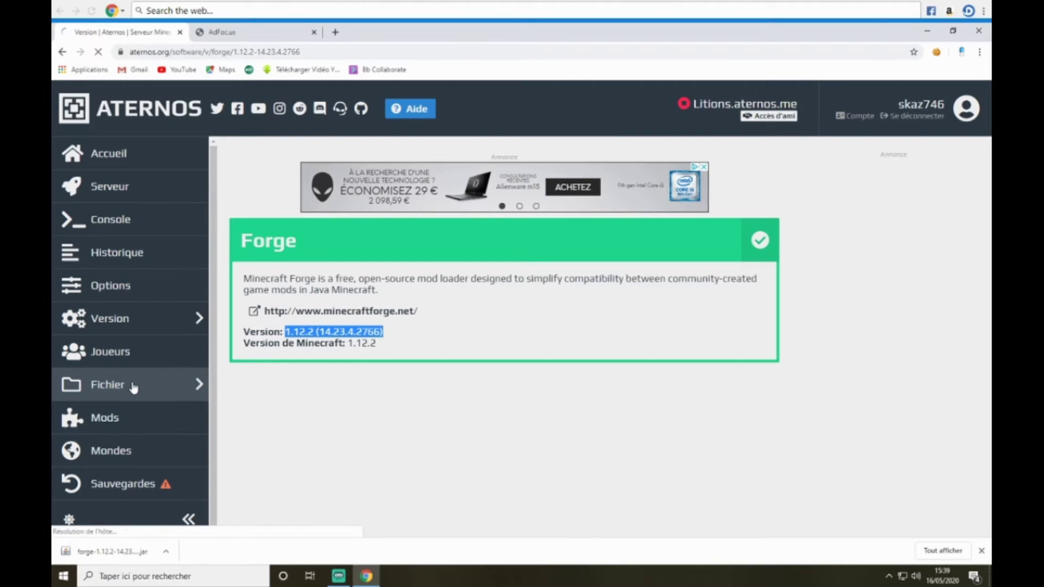
# View the Aternos server's files, including the mods folder, and open the server's mod catalogue
pyautogui.click(133, 387)
pyautogui.click(277, 322)
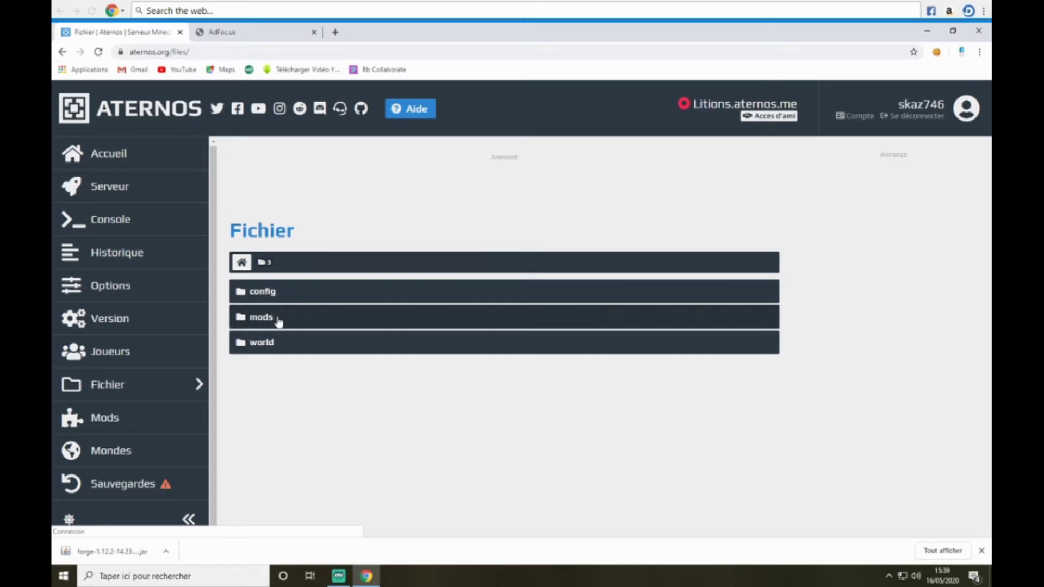
pyautogui.click(112, 428)
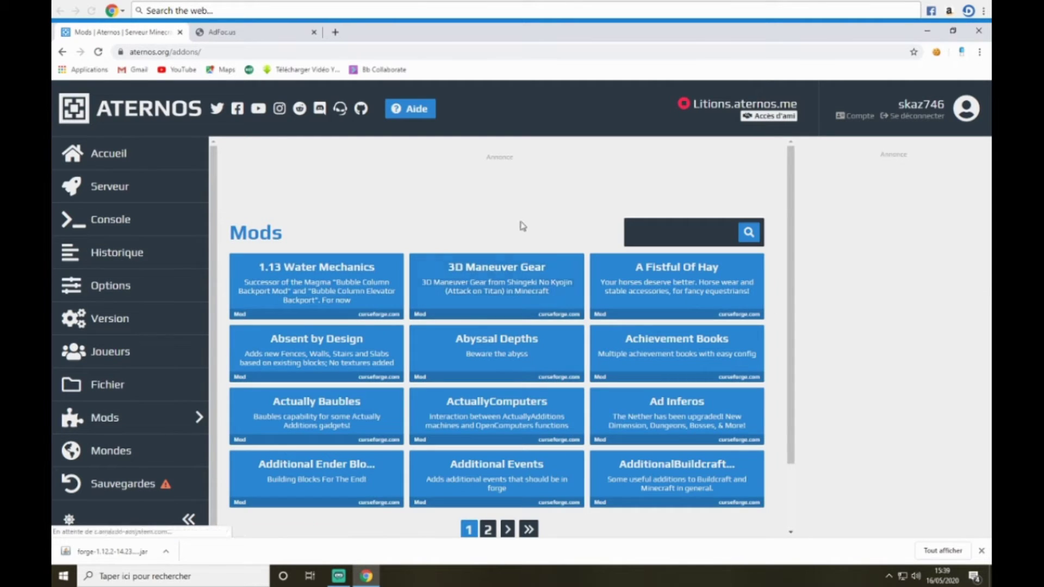
# Search the mod catalogue for "iron chest" and install ironchest-1.12.2-7.0.72.847.jar from Iron Chests on the server
pyautogui.click(652, 232)
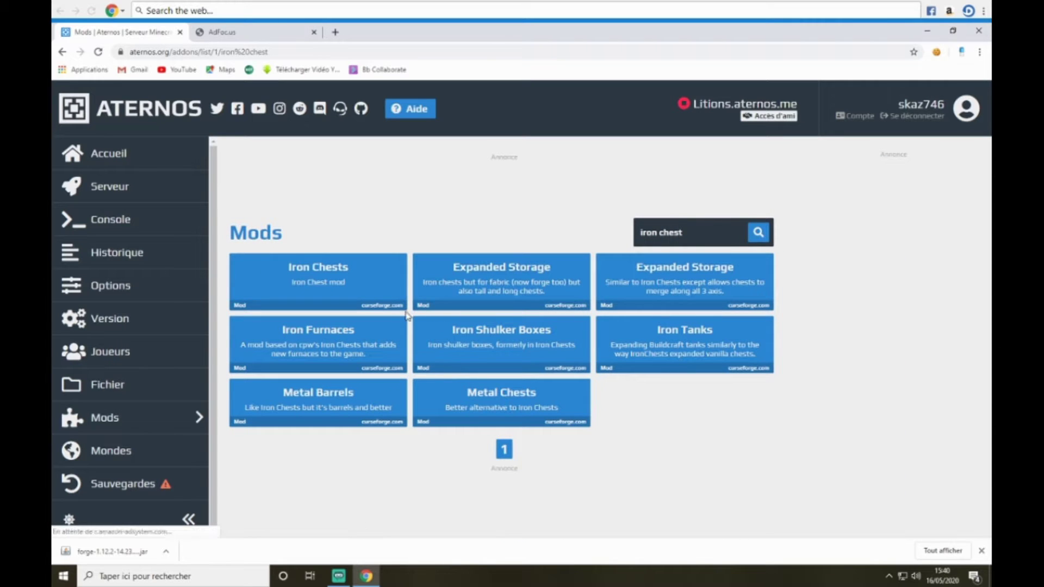
pyautogui.click(361, 276)
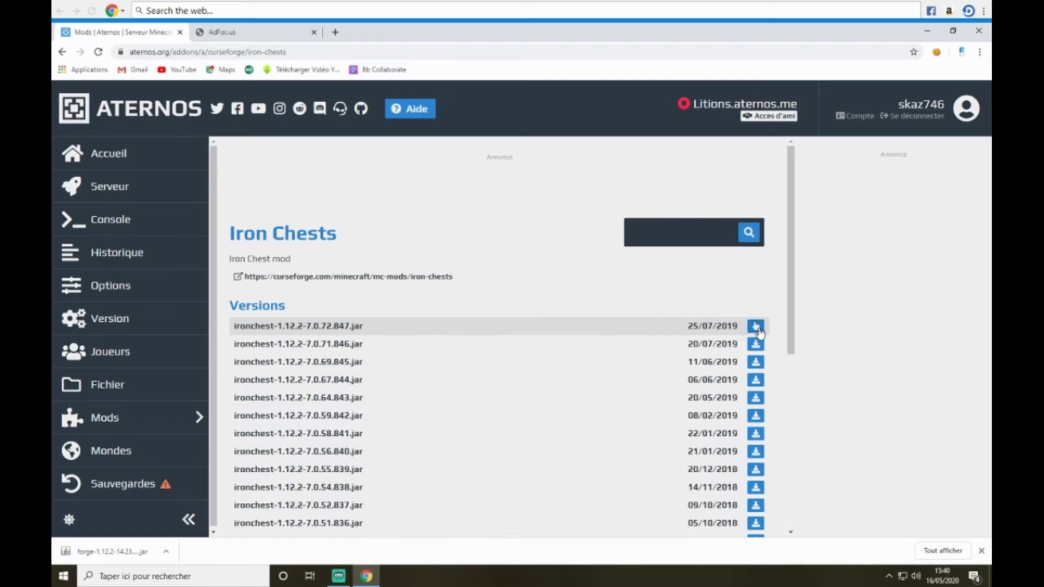
pyautogui.click(756, 327)
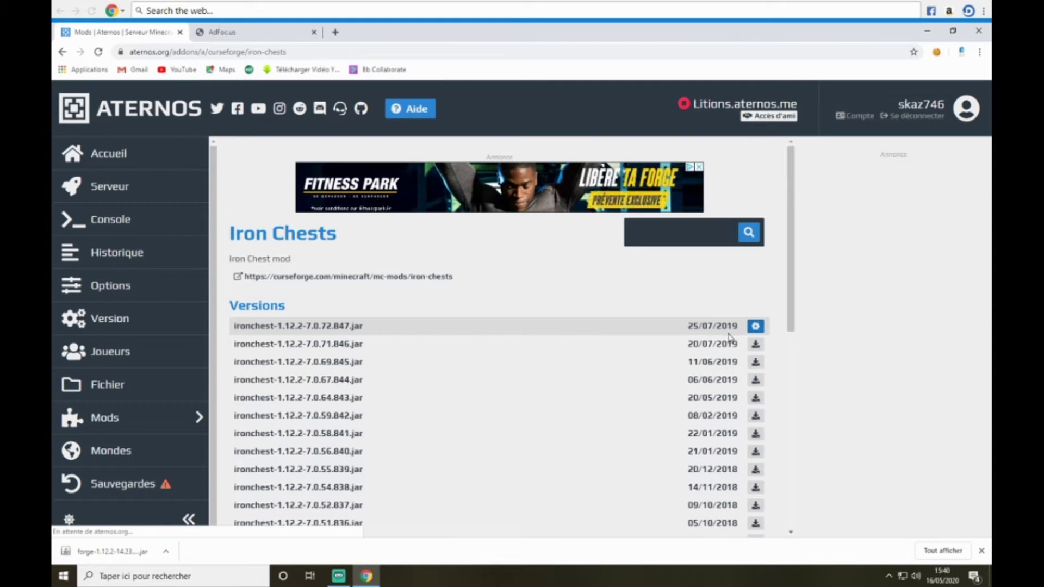
pyautogui.scroll(-4, 701, 386)
pyautogui.scroll(5, 707, 353)
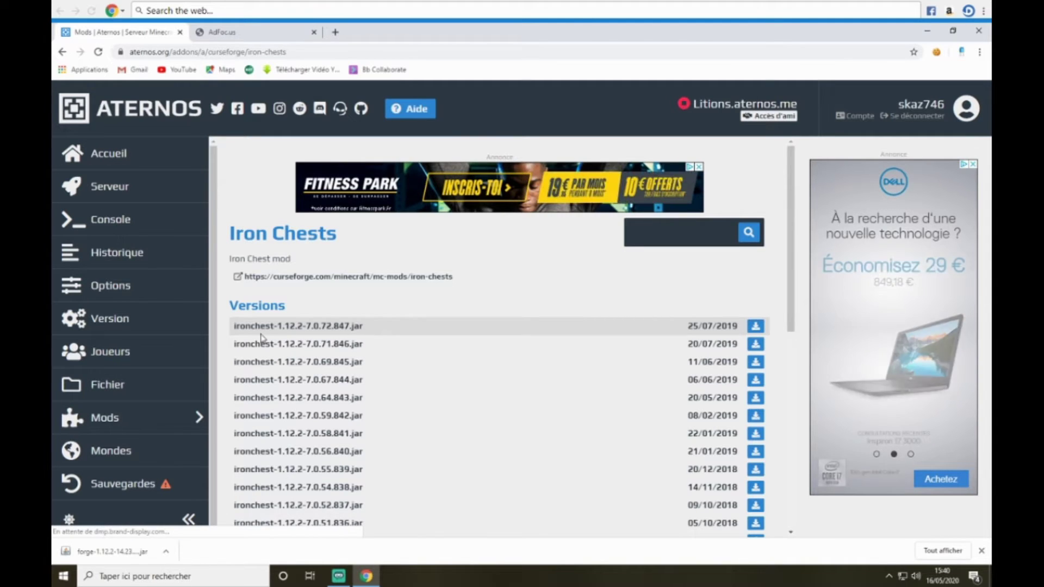
# Highlight the file name ironchest-1.12.2-7.0.72.847.jar in the Iron Chests versions list, then clear the selection
pyautogui.moveTo(233, 325); pyautogui.dragTo(387, 333)
pyautogui.click(235, 322)
pyautogui.moveTo(233, 321); pyautogui.dragTo(373, 327)
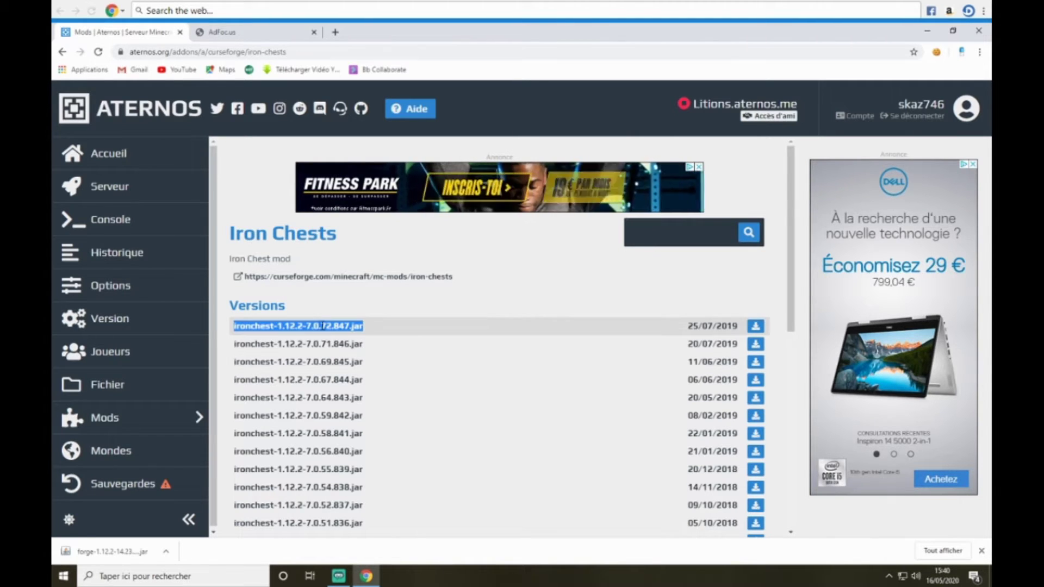
pyautogui.click(358, 290)
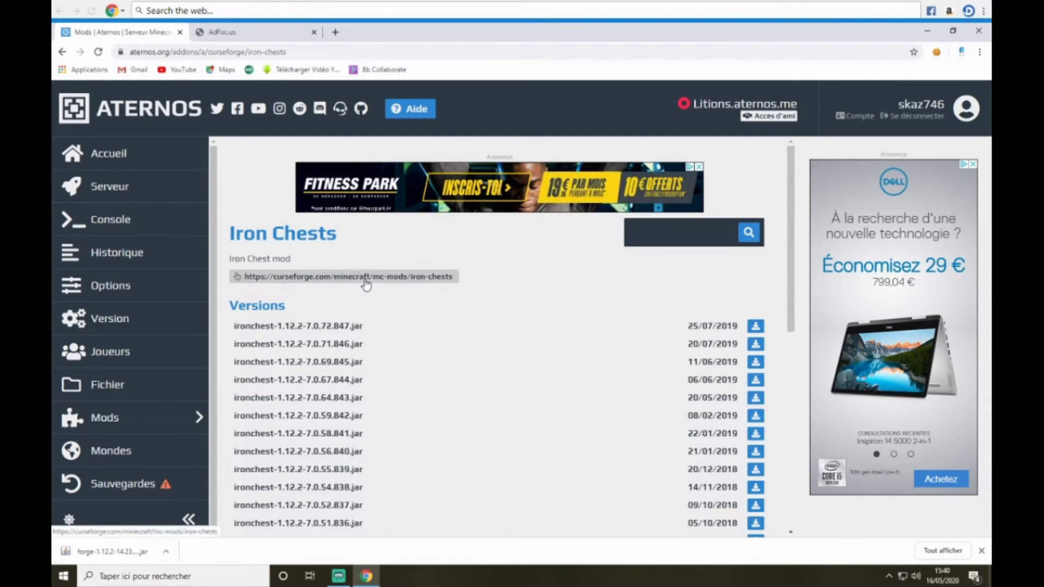
# Open the Iron Chests page on CurseForge and check its recent files for a Minecraft 1.12.2 build
pyautogui.click(366, 277)
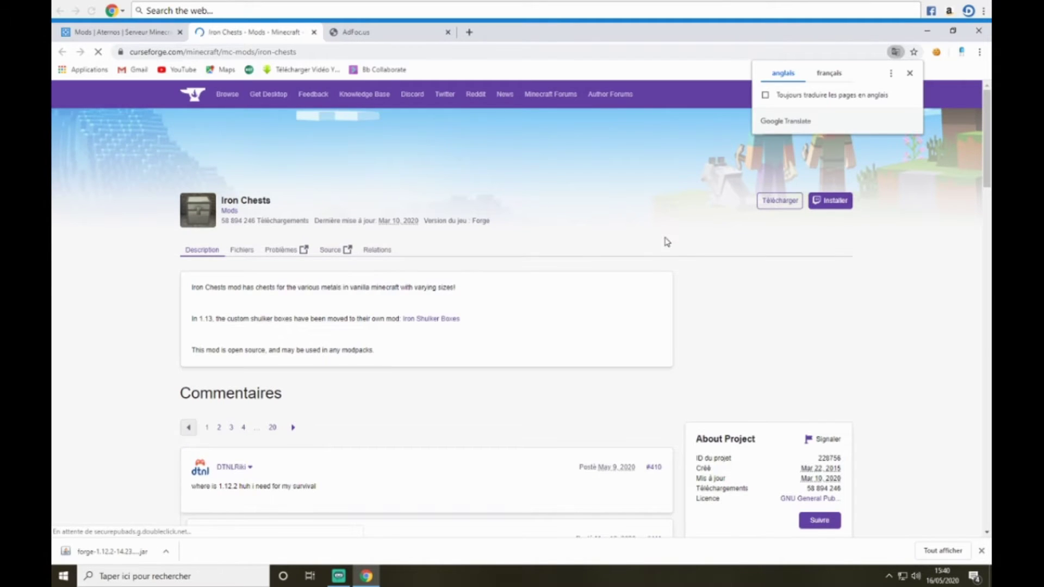
pyautogui.scroll(-8, 669, 250)
pyautogui.scroll(-1, 751, 320)
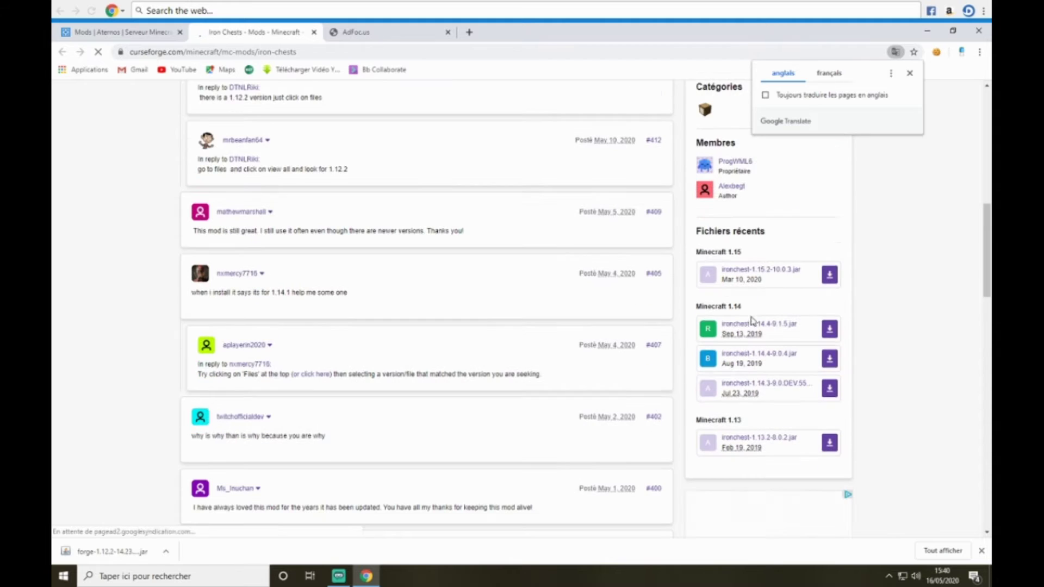
pyautogui.scroll(-1, 776, 429)
pyautogui.scroll(2, 455, 289)
pyautogui.scroll(10, 456, 289)
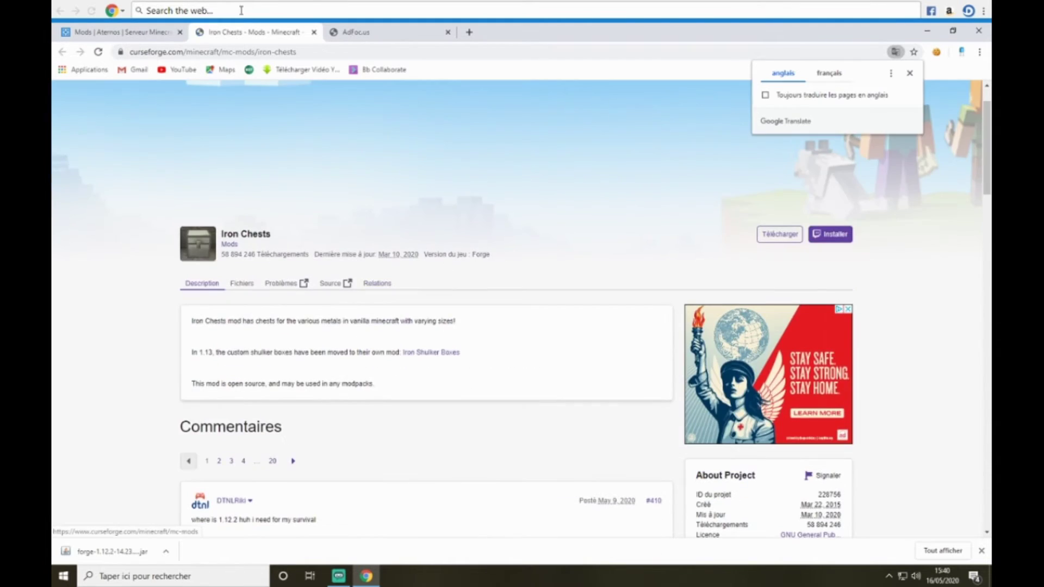
# Copy the file name ironchest-1.12.2-7.0.72.847.jar from Aternos, search the web for it and close the extra CurseForge page
pyautogui.click(119, 32)
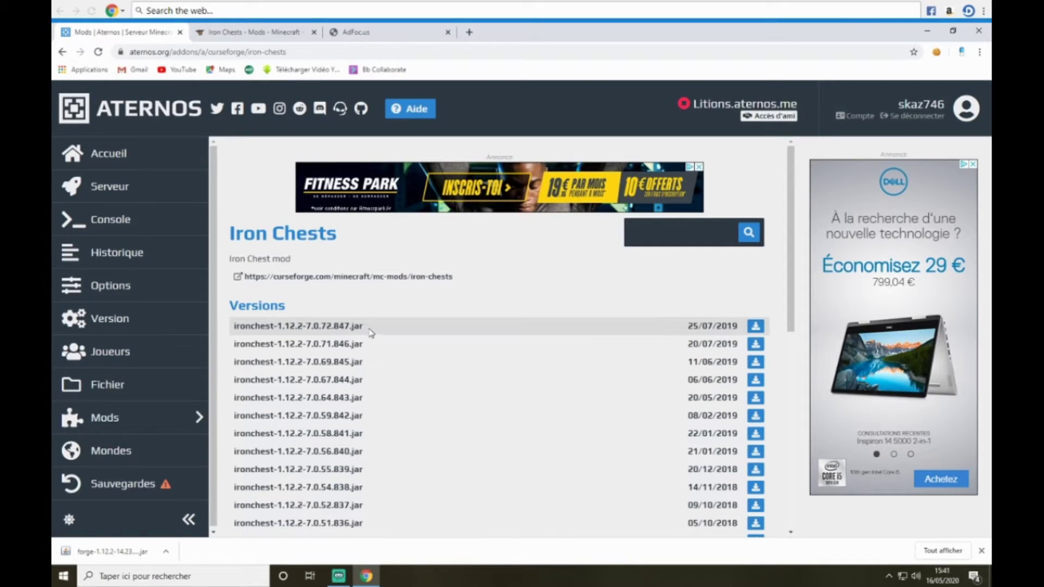
pyautogui.moveTo(363, 326); pyautogui.dragTo(227, 328)
pyautogui.hotkey('ctrl', 'c')
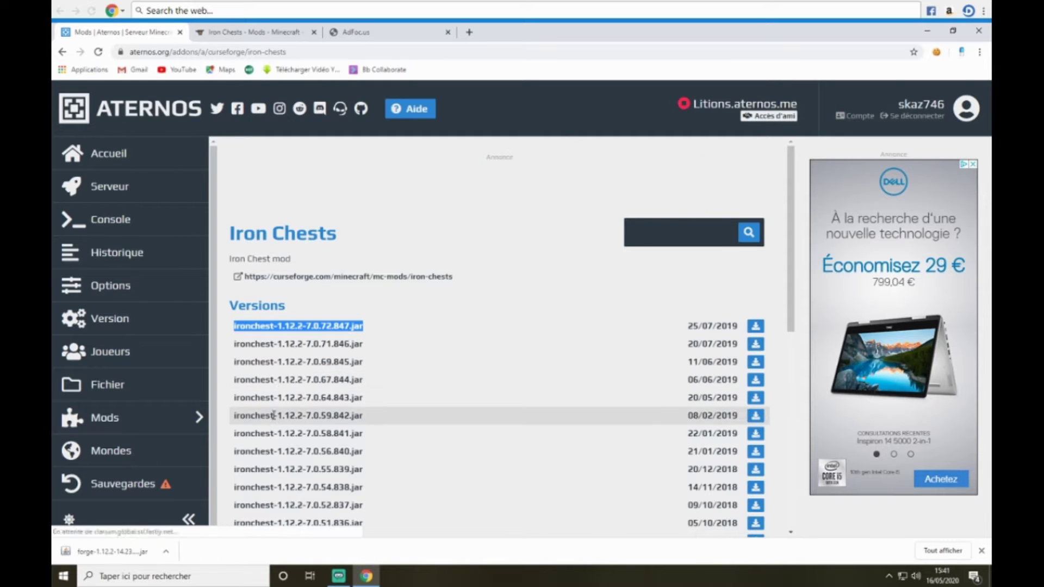
pyautogui.click(359, 32)
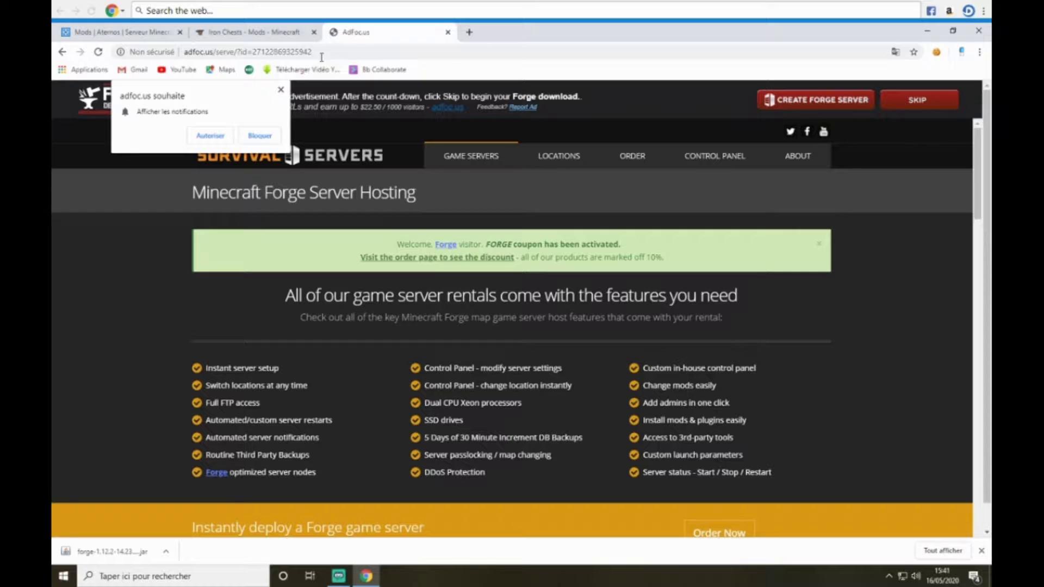
pyautogui.click(297, 52)
pyautogui.hotkey('ctrl', 'v')
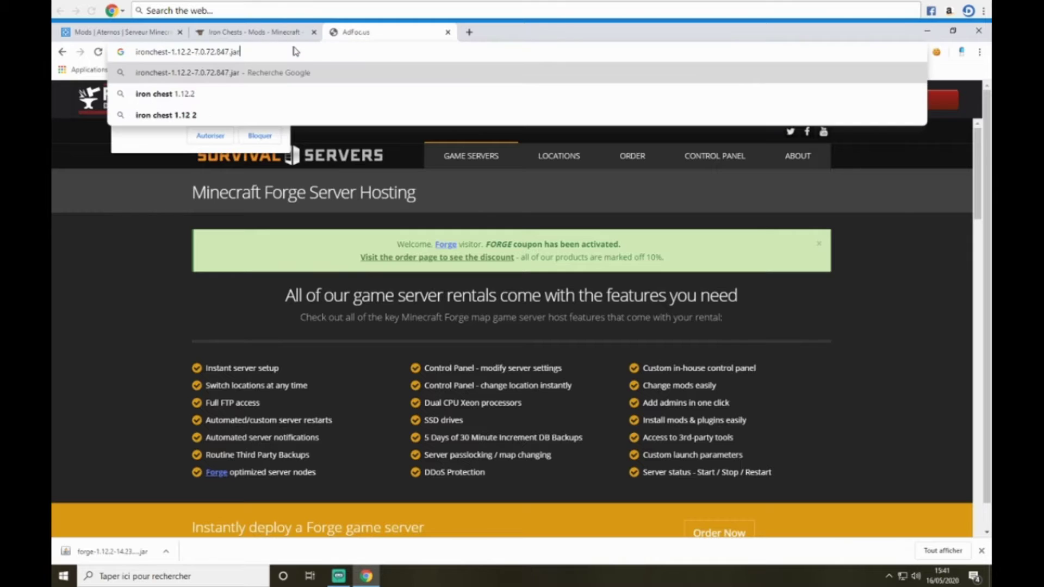
pyautogui.press('Return')
pyautogui.click(315, 33)
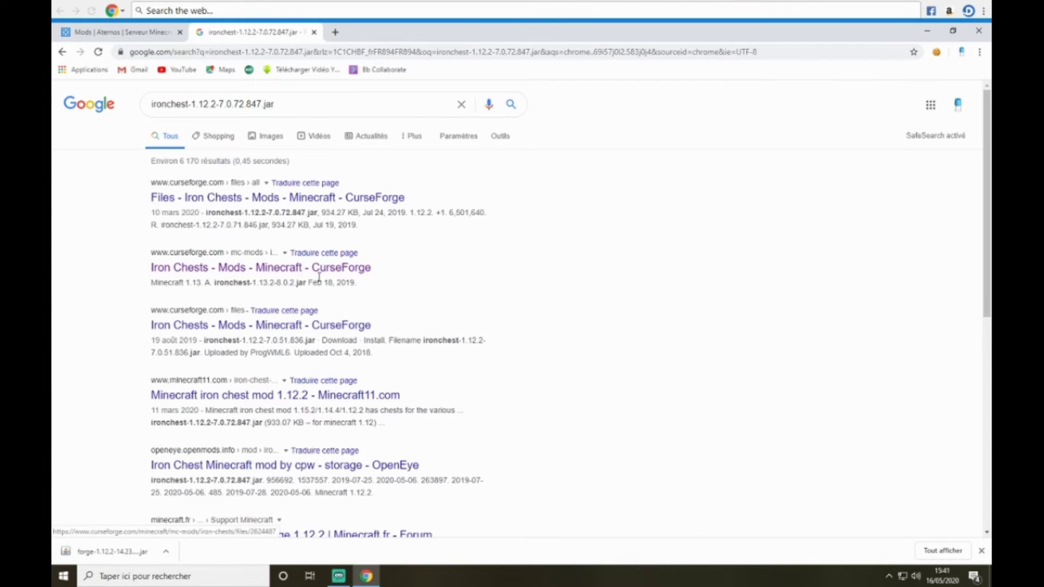
# Download ironchest-1.12.2-7.0.72.847.jar from the mod's CurseForge file list, dismissing the translation prompt and keeping the flagged file
pyautogui.click(339, 199)
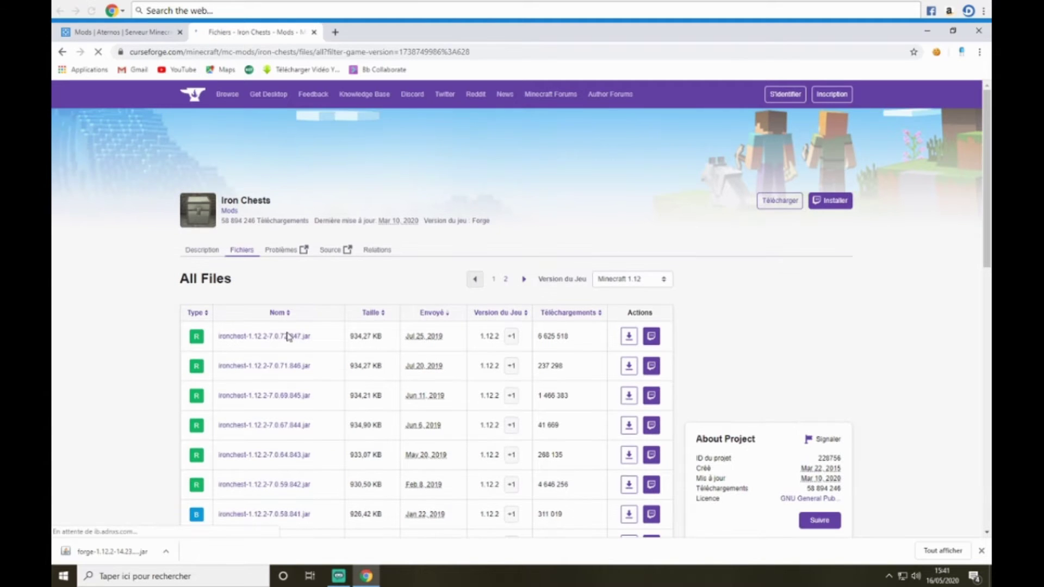
pyautogui.click(629, 339)
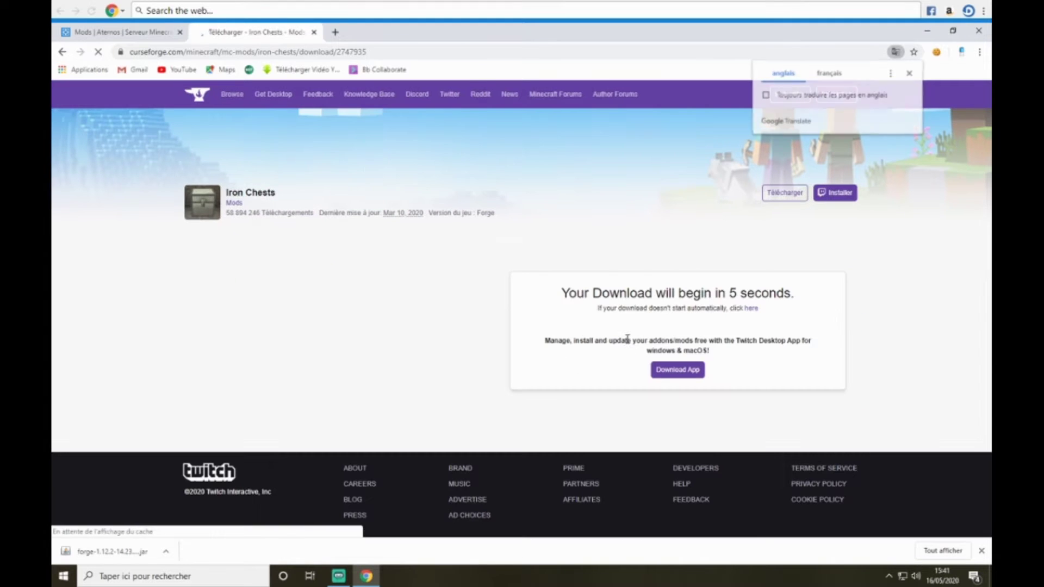
pyautogui.click(909, 74)
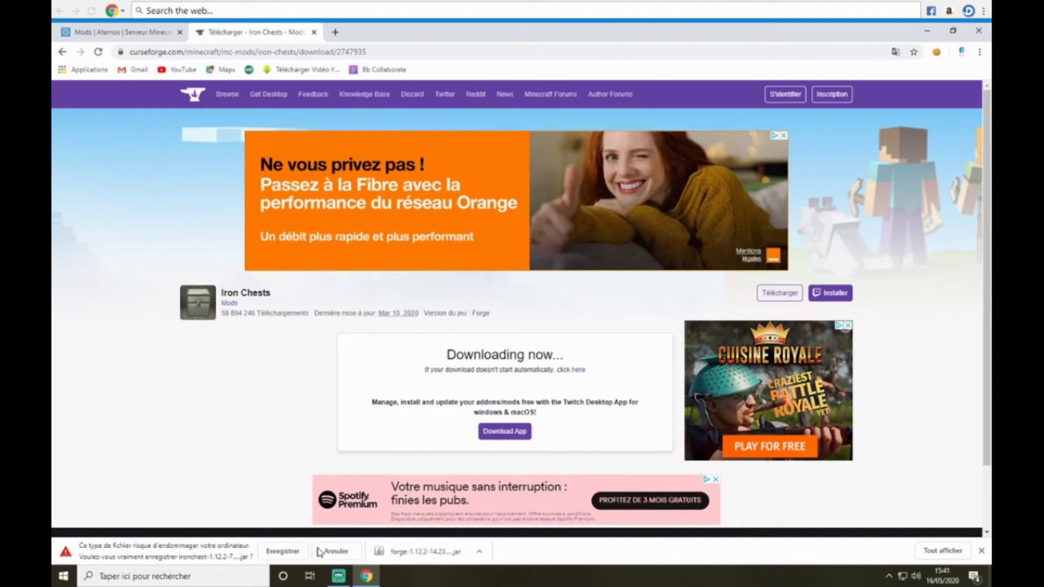
pyautogui.click(283, 554)
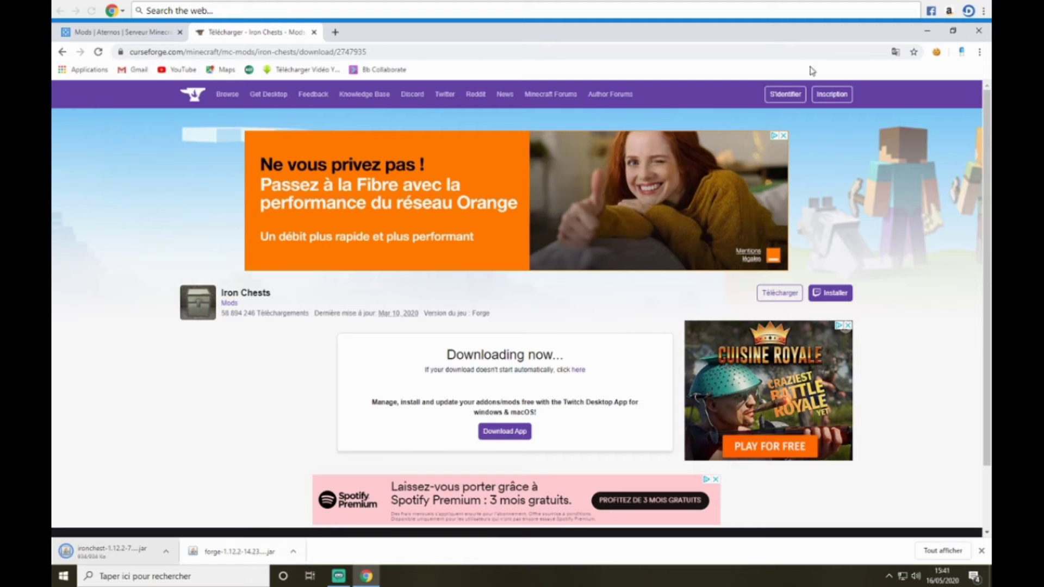
# Place the downloaded Forge installer on the desktop and run it with Install client into the .minecraft folder
pyautogui.click(954, 31)
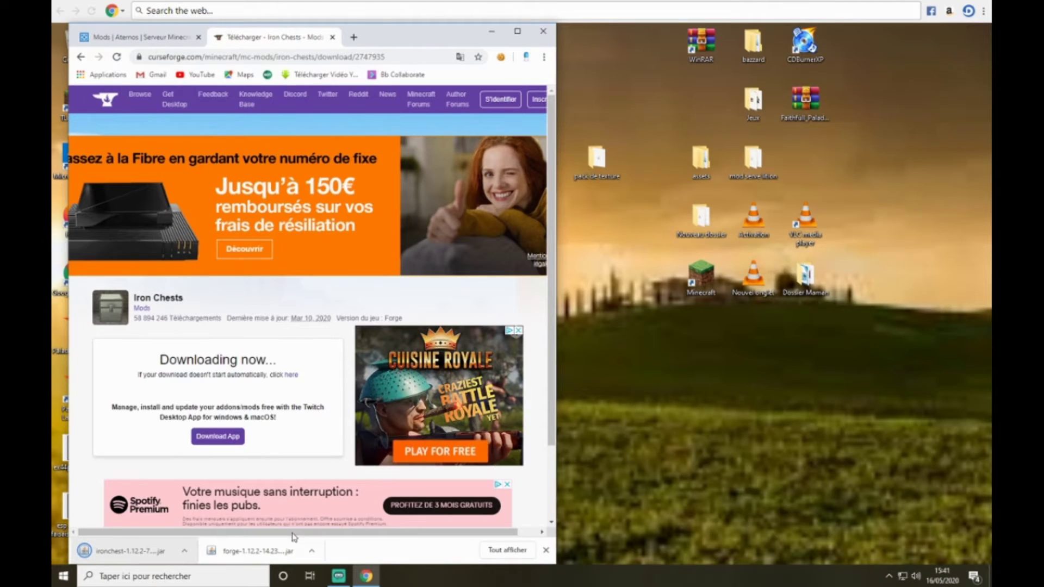
pyautogui.moveTo(457, 512); pyautogui.dragTo(633, 391)
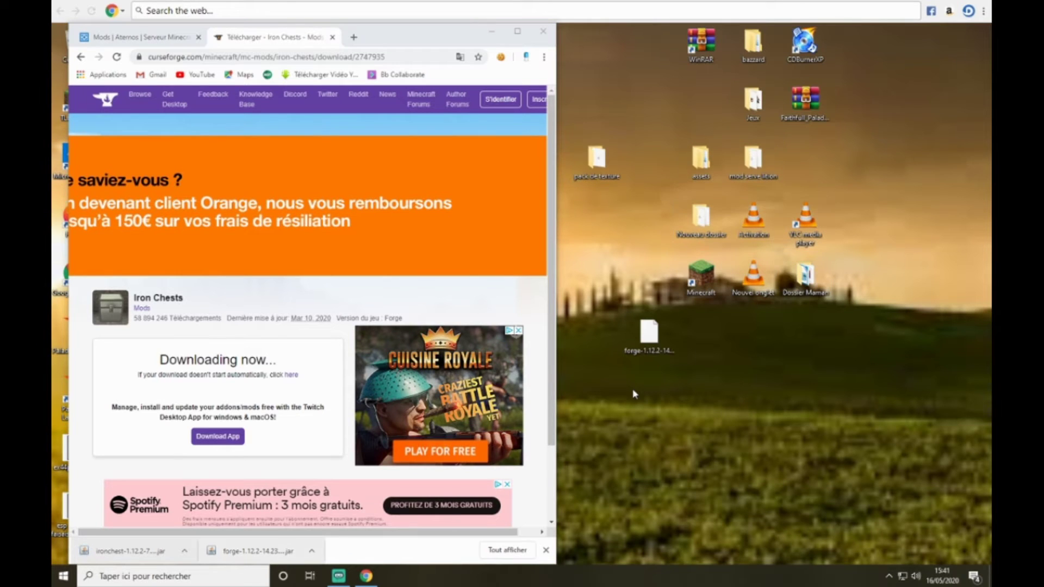
pyautogui.doubleClick(649, 348)
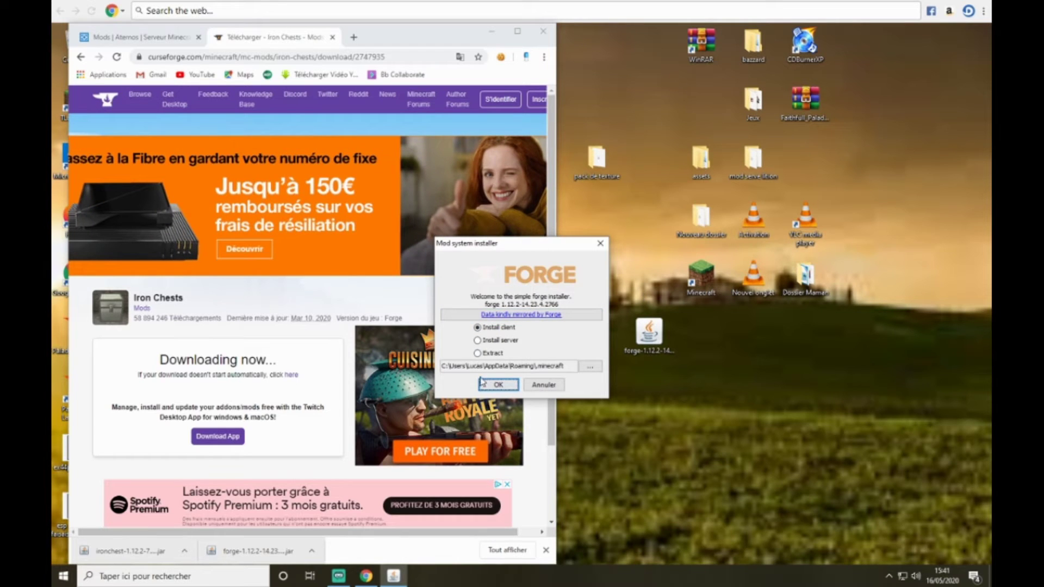
pyautogui.click(496, 386)
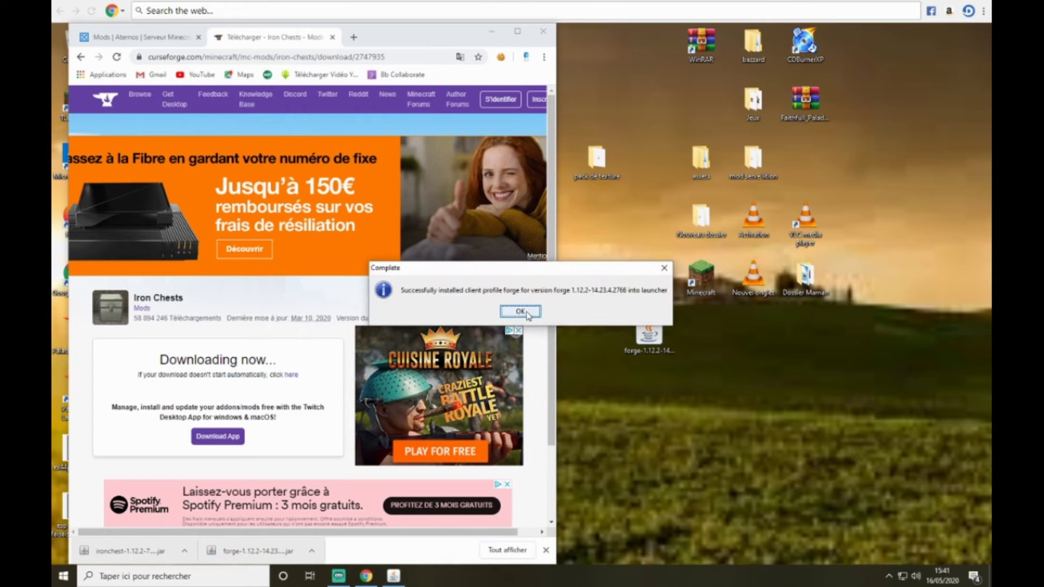
pyautogui.click(521, 311)
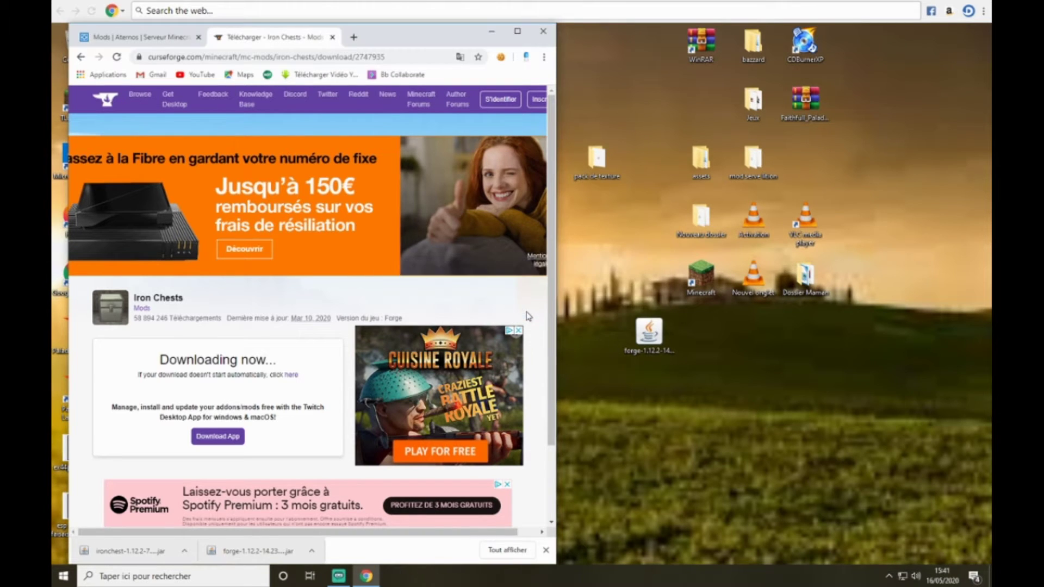
# Minimize the browser, launch the Minecraft Launcher and show the Java Edition configurations
pyautogui.click(492, 32)
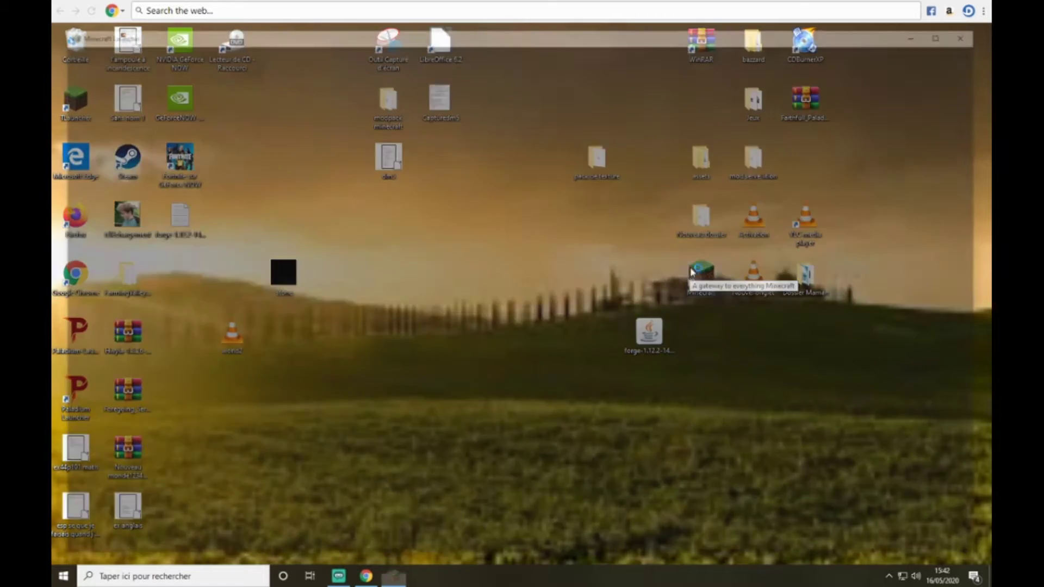
pyautogui.doubleClick(700, 272)
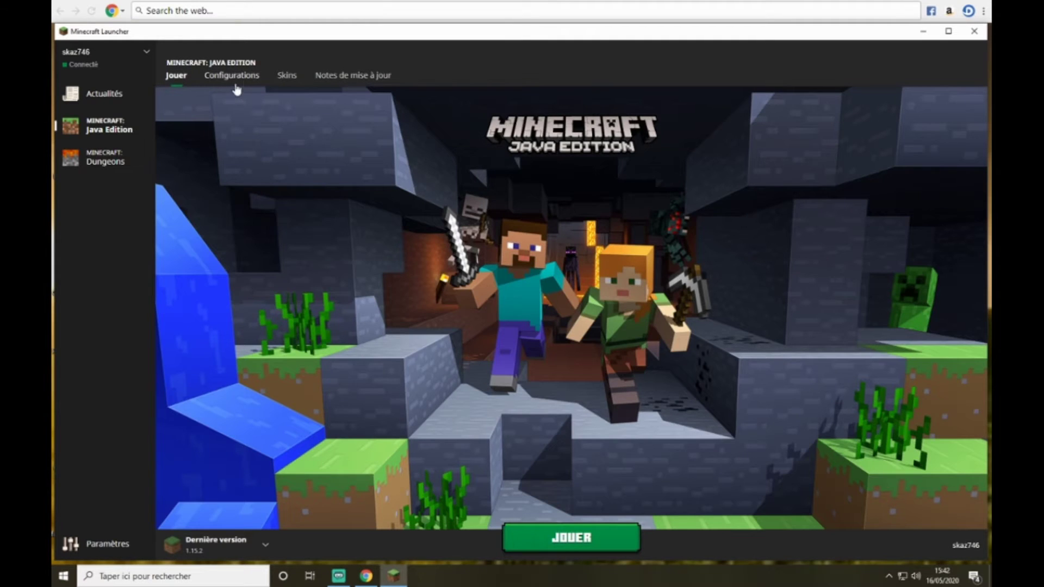
pyautogui.click(234, 76)
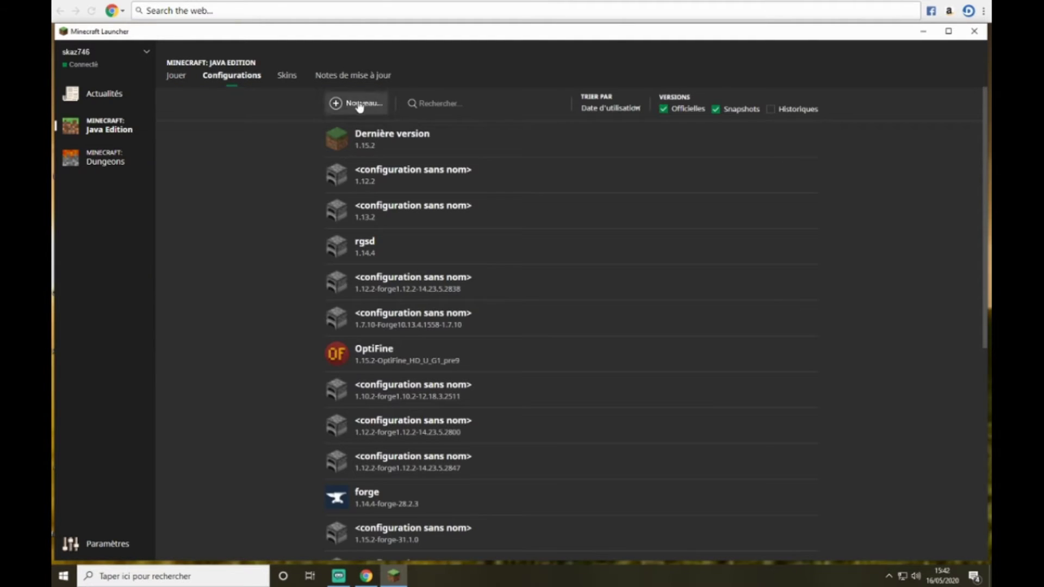
# Create a new, unnamed launcher configuration that uses version release 1.12.2-forge1.12.2-14.23.4.2766
pyautogui.click(359, 104)
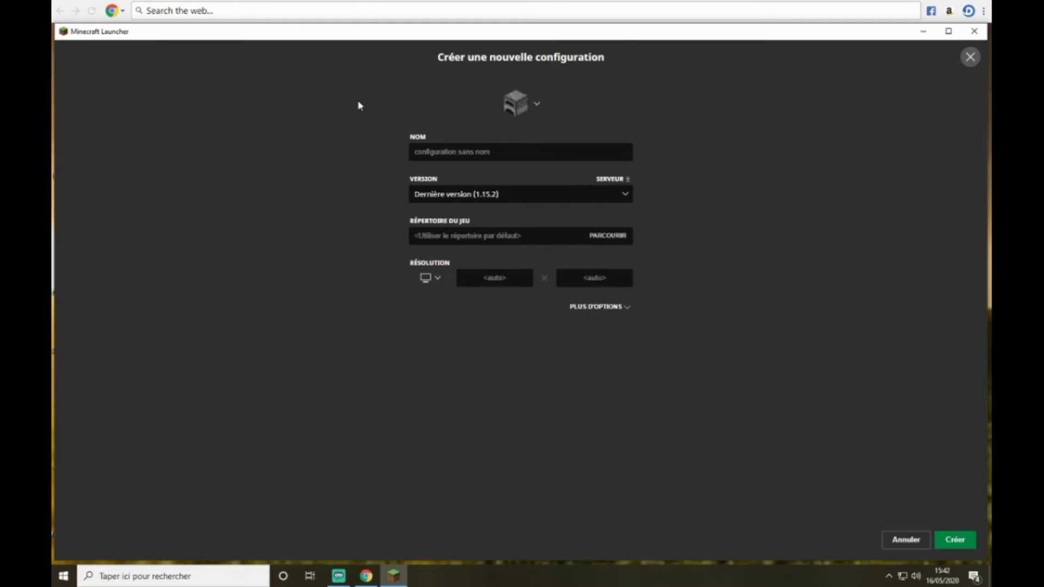
pyautogui.click(515, 194)
pyautogui.scroll(-6, 526, 272)
pyautogui.scroll(5, 527, 280)
pyautogui.scroll(-10, 527, 284)
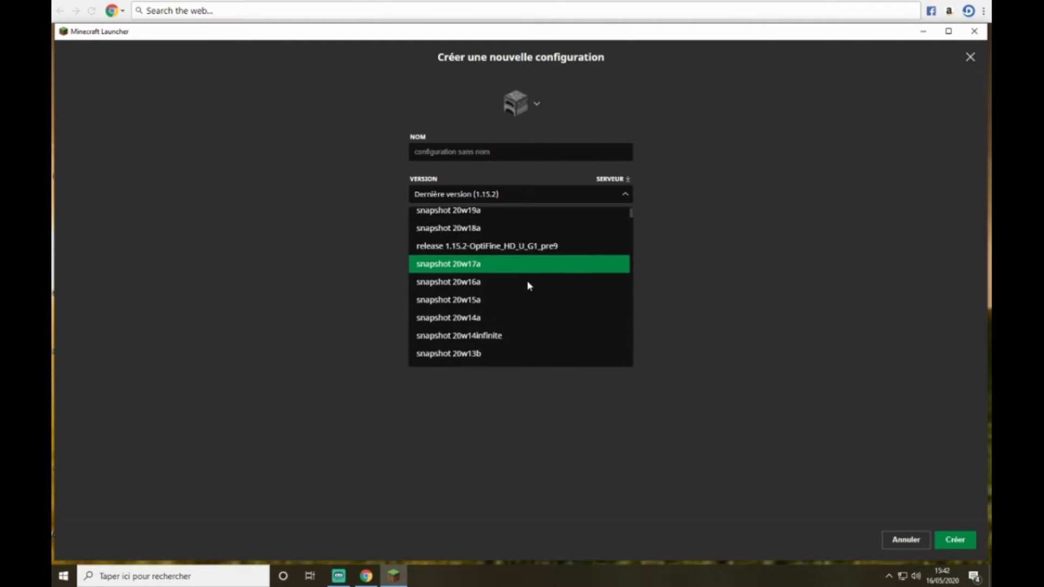
pyautogui.scroll(-10, 527, 285)
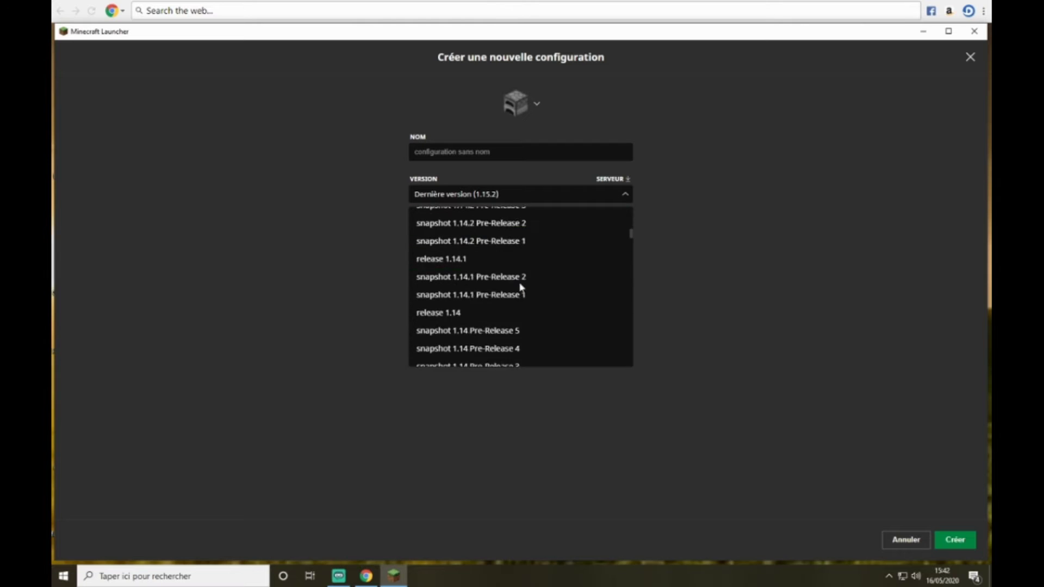
pyautogui.scroll(-3, 527, 321)
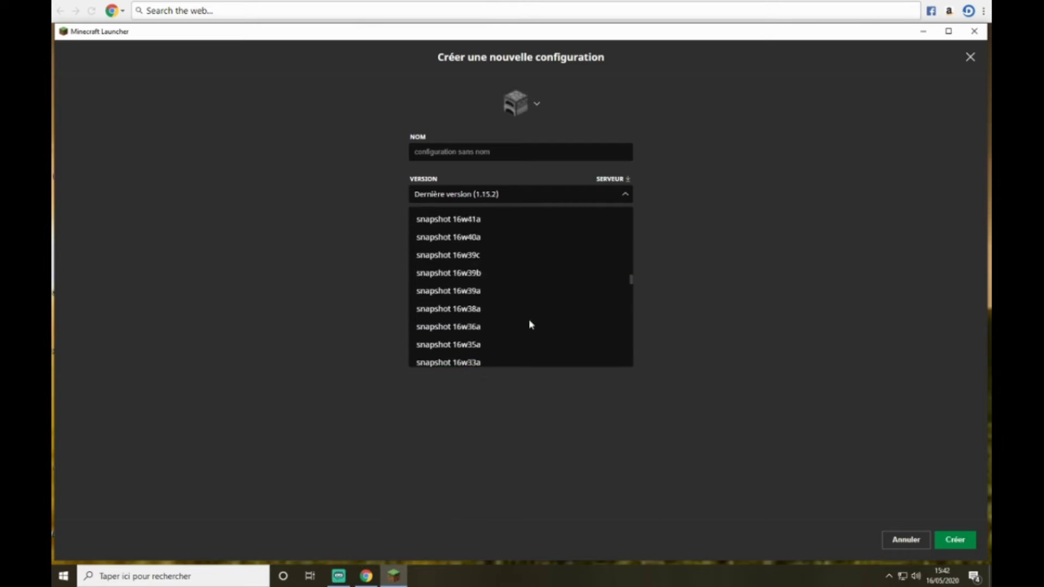
pyautogui.scroll(8, 536, 313)
pyautogui.scroll(-5, 524, 319)
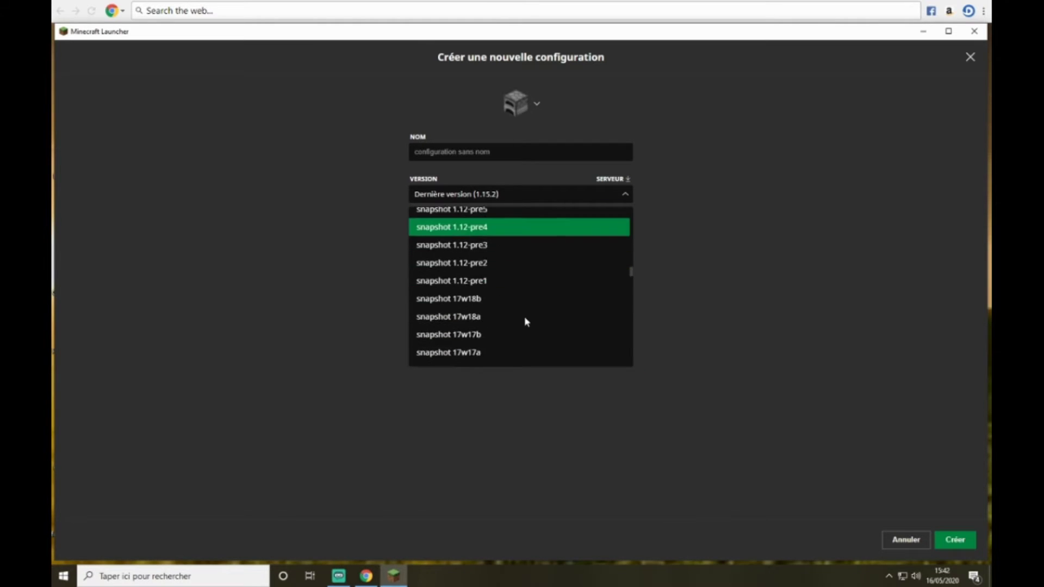
pyautogui.scroll(2, 533, 303)
pyautogui.scroll(1, 548, 253)
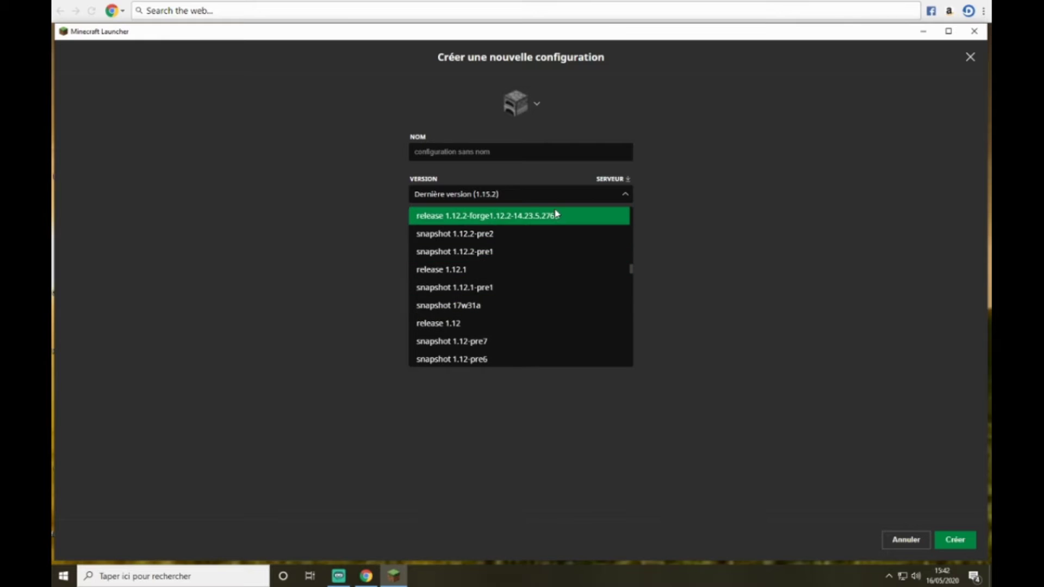
pyautogui.scroll(-10, 597, 310)
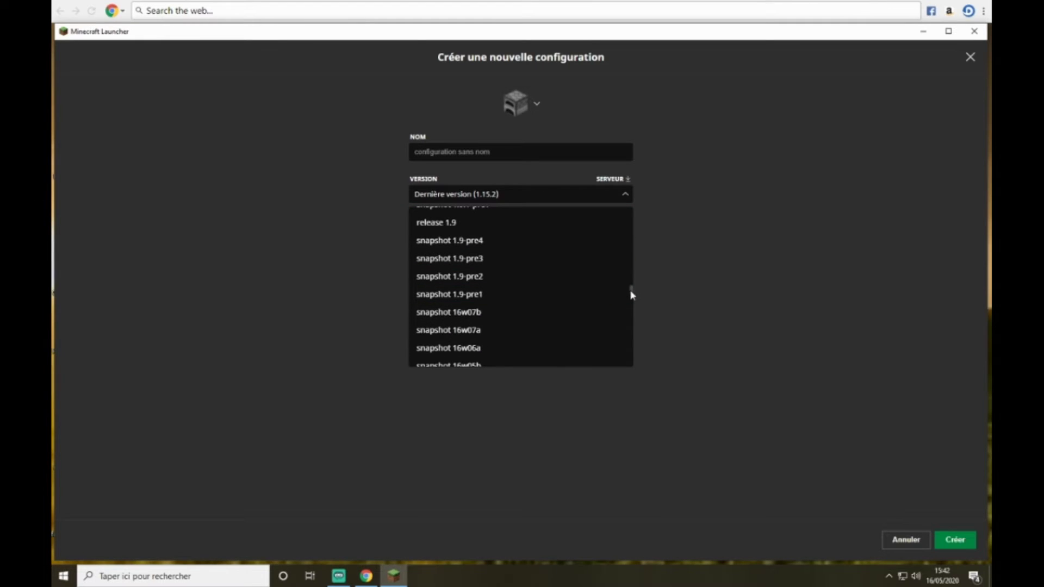
pyautogui.moveTo(631, 295); pyautogui.dragTo(632, 379)
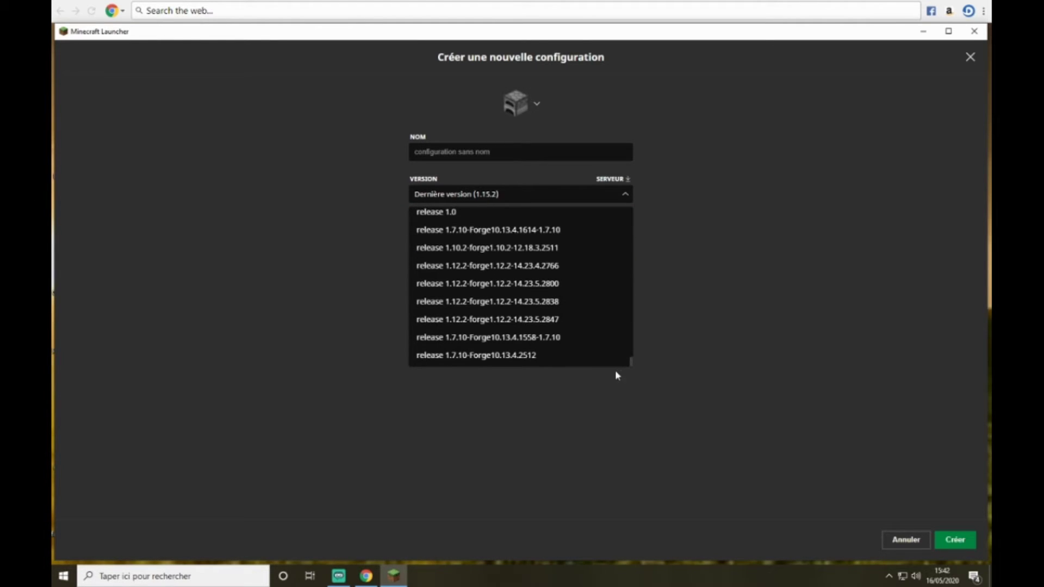
pyautogui.scroll(12, 508, 315)
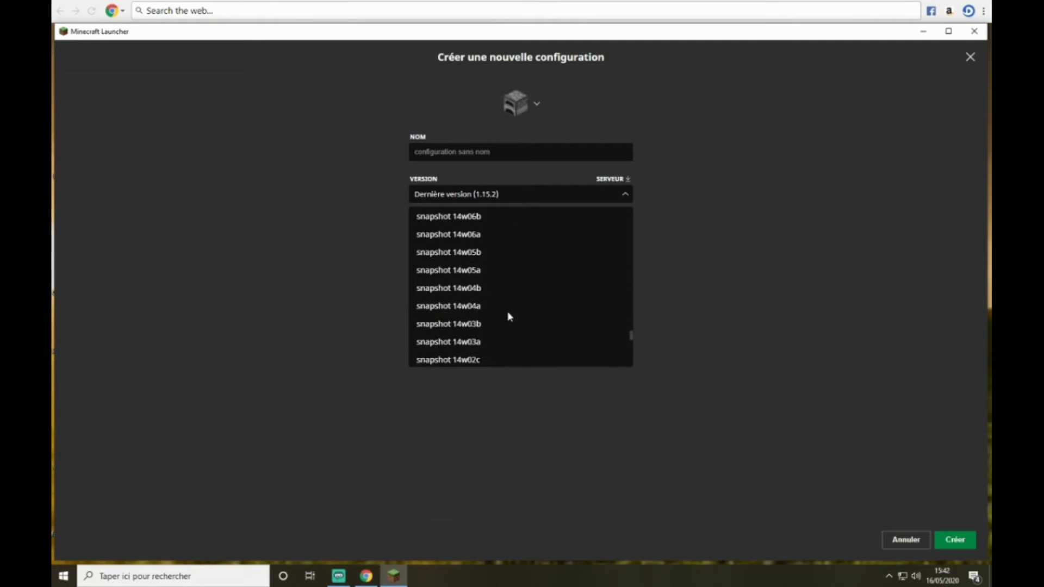
pyautogui.scroll(12, 509, 316)
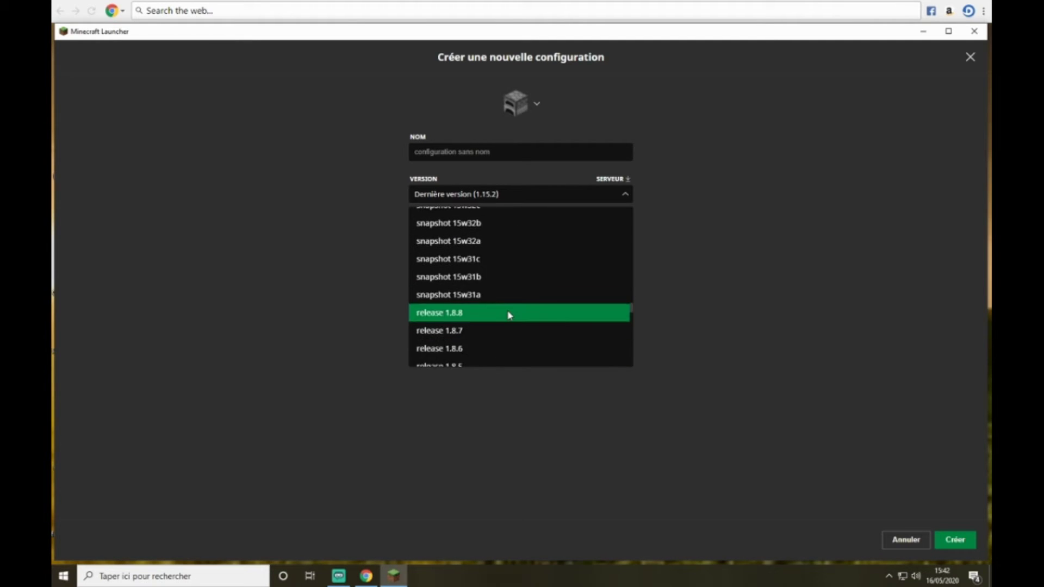
pyautogui.scroll(12, 510, 316)
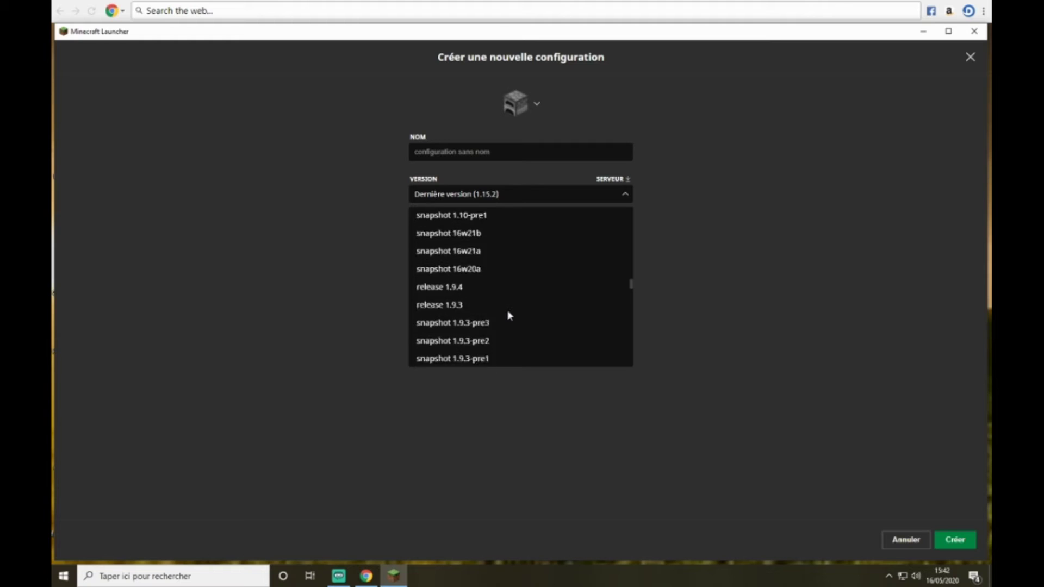
pyautogui.scroll(12, 509, 315)
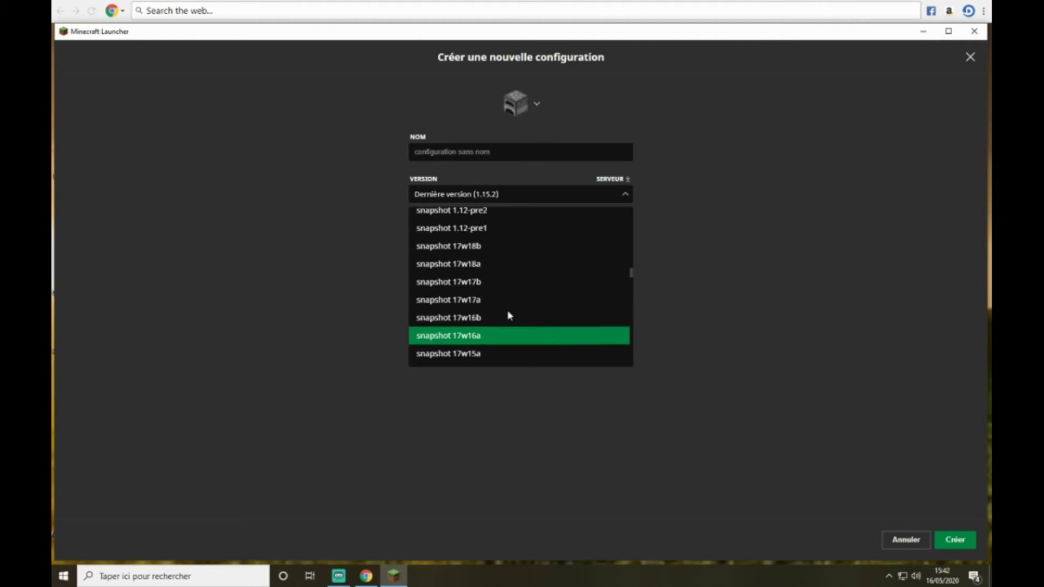
pyautogui.scroll(9, 509, 315)
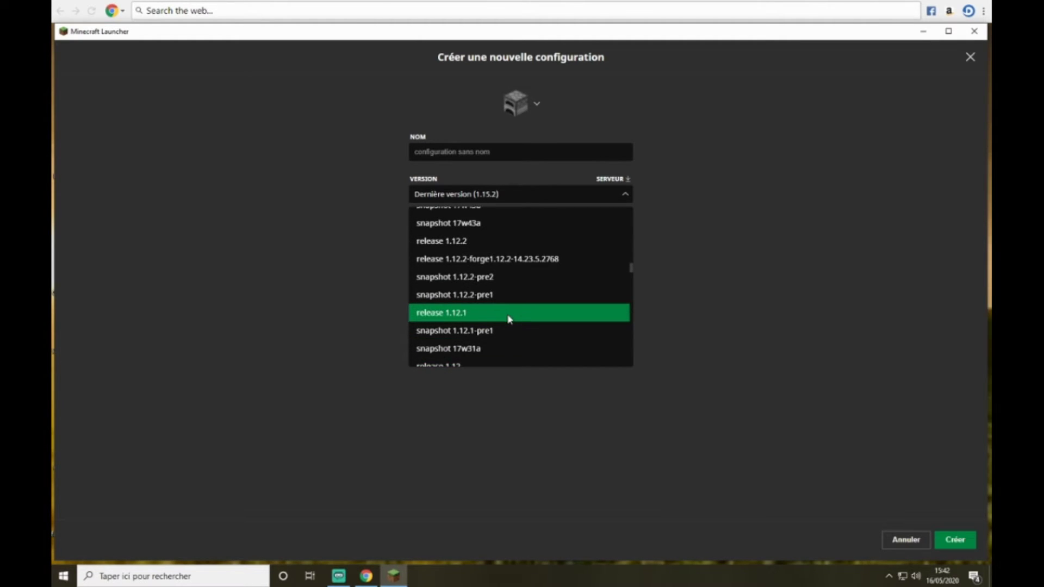
pyautogui.scroll(6, 509, 317)
pyautogui.scroll(-3, 510, 314)
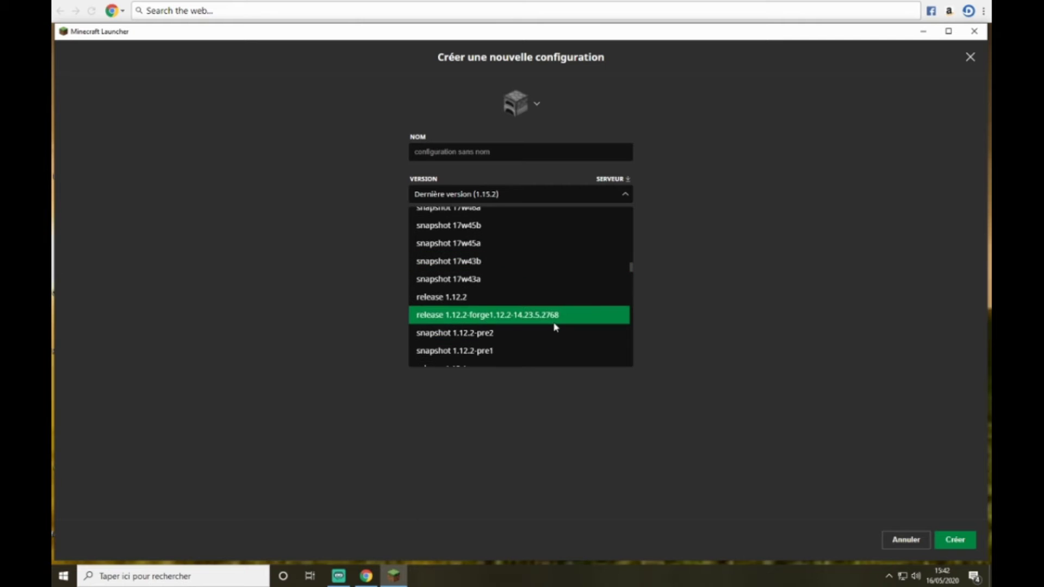
pyautogui.scroll(5, 555, 326)
pyautogui.scroll(15, 555, 327)
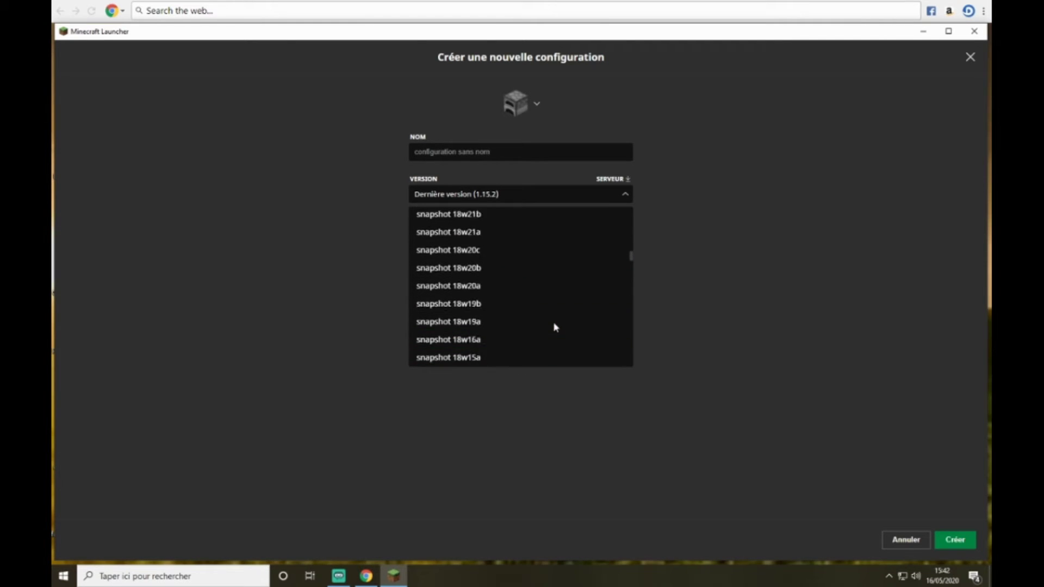
pyautogui.scroll(2, 555, 327)
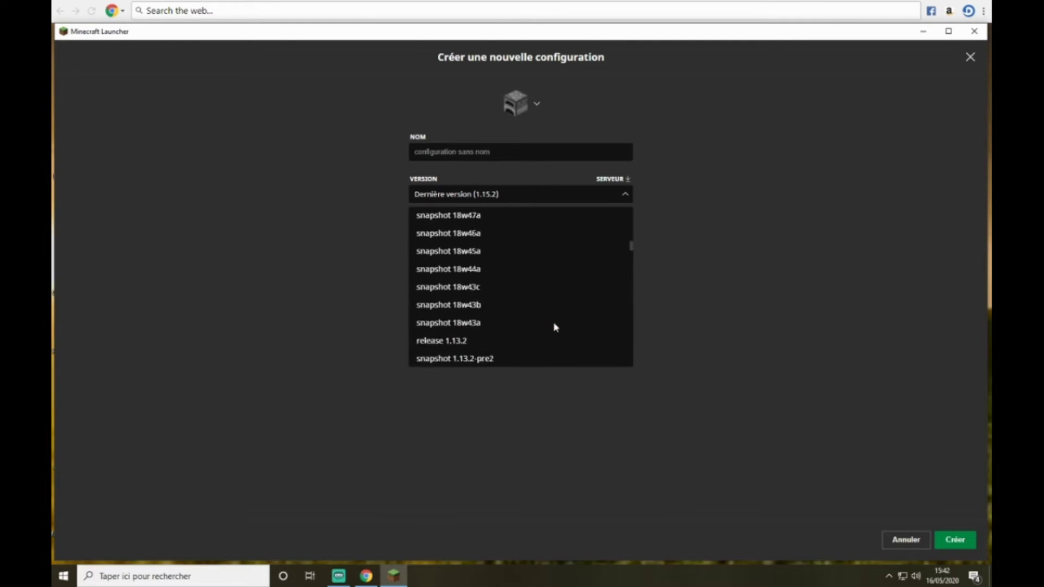
pyautogui.scroll(-20, 553, 327)
pyautogui.scroll(-20, 557, 351)
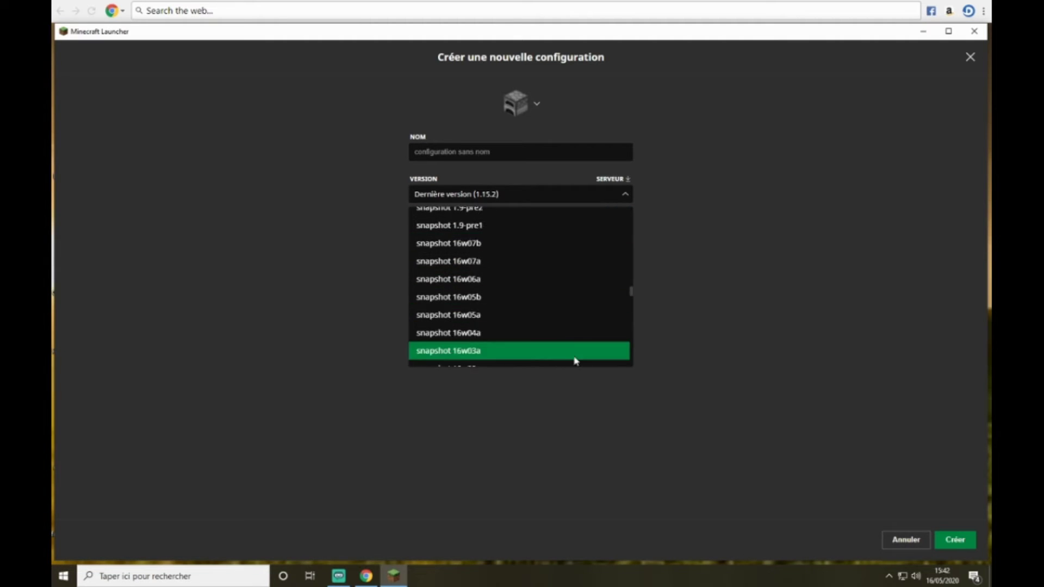
pyautogui.moveTo(630, 320); pyautogui.dragTo(628, 365)
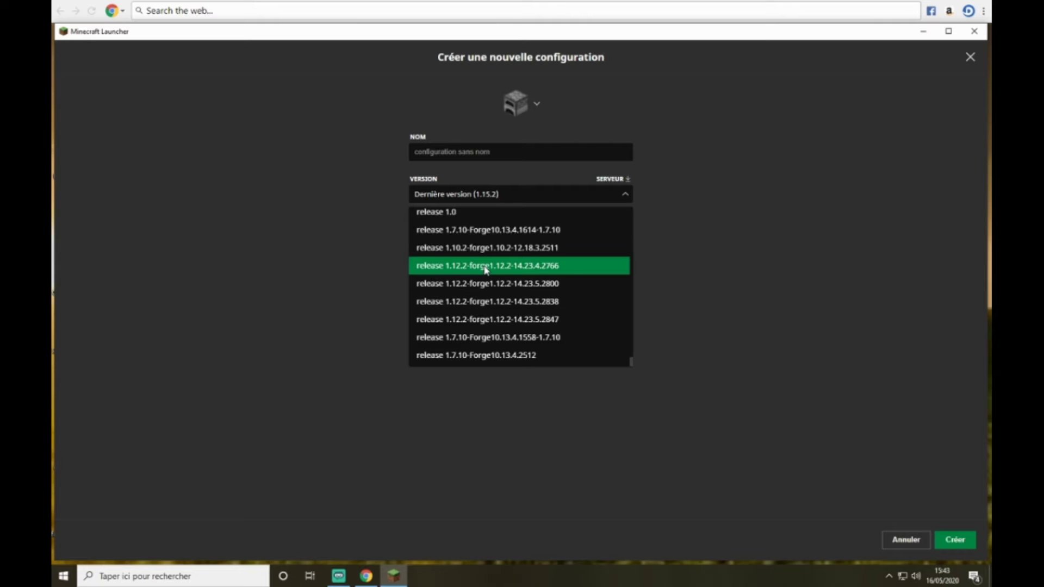
pyautogui.click(571, 265)
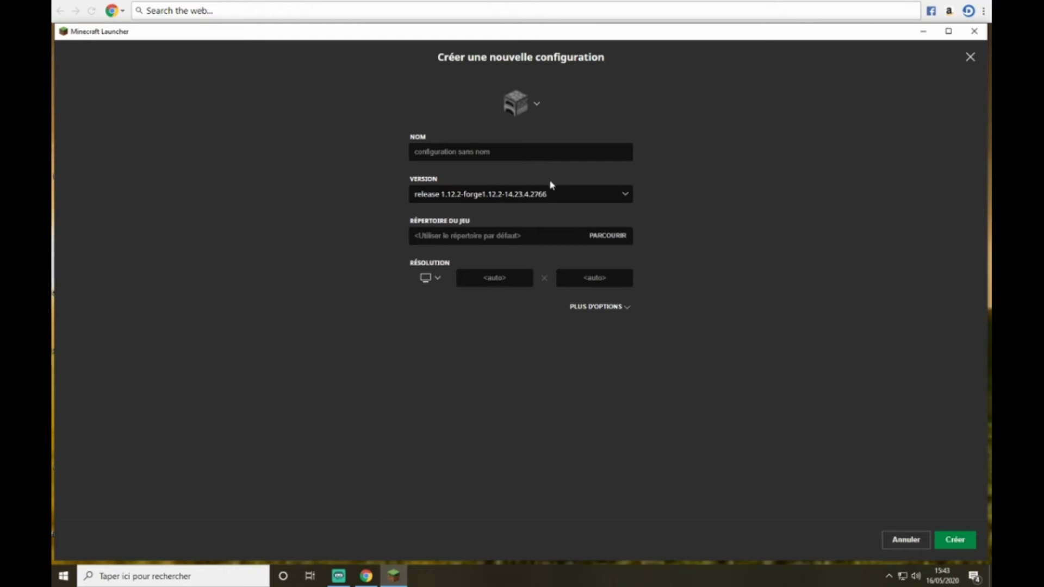
pyautogui.click(965, 539)
# Launch the new 1.12.2-forge1.12.2-14.23.4.2766 configuration and open the game's multiplayer server list
pyautogui.scroll(-7, 645, 250)
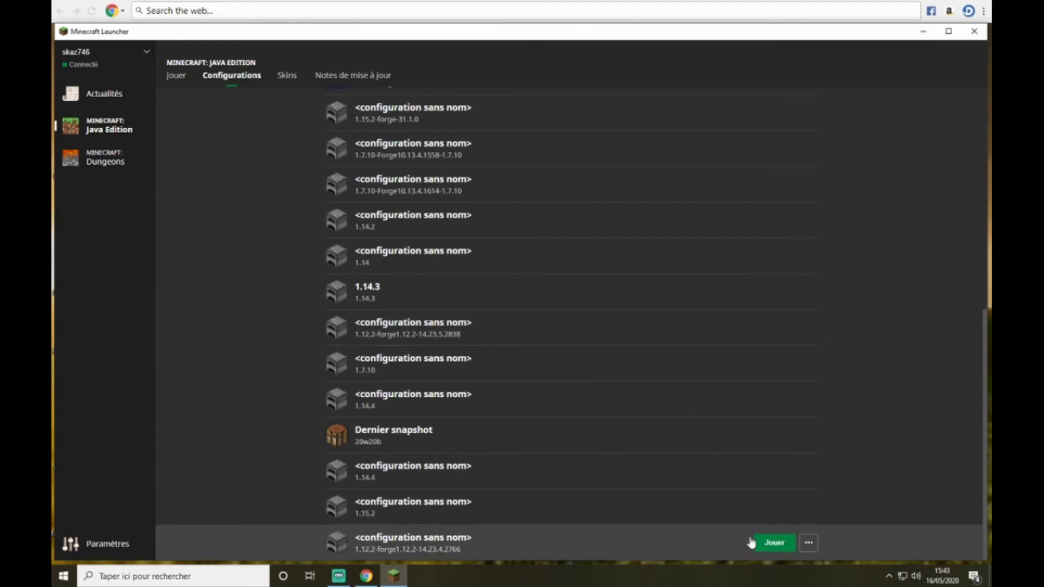
pyautogui.click(761, 543)
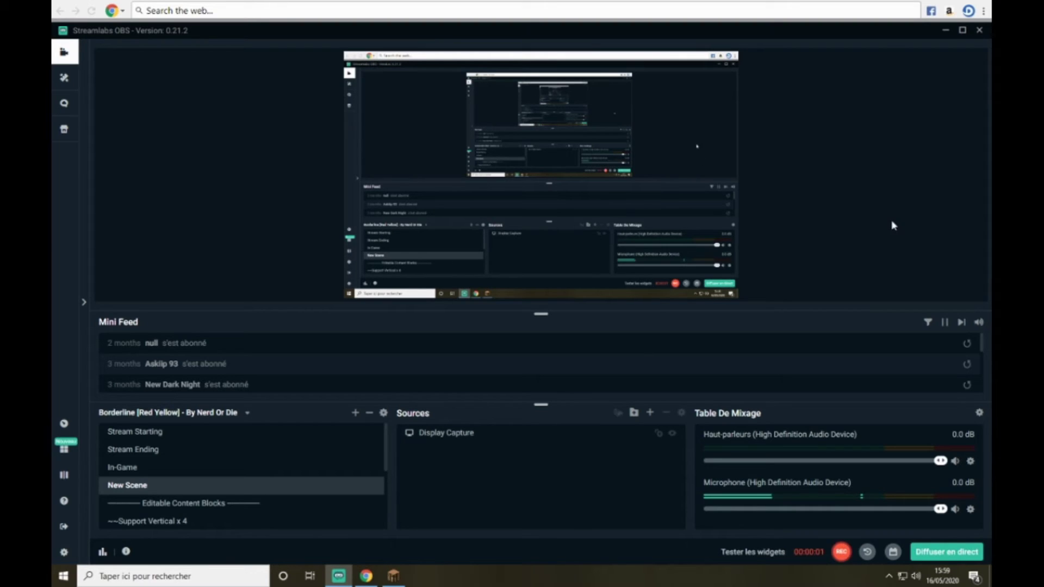
pyautogui.click(949, 31)
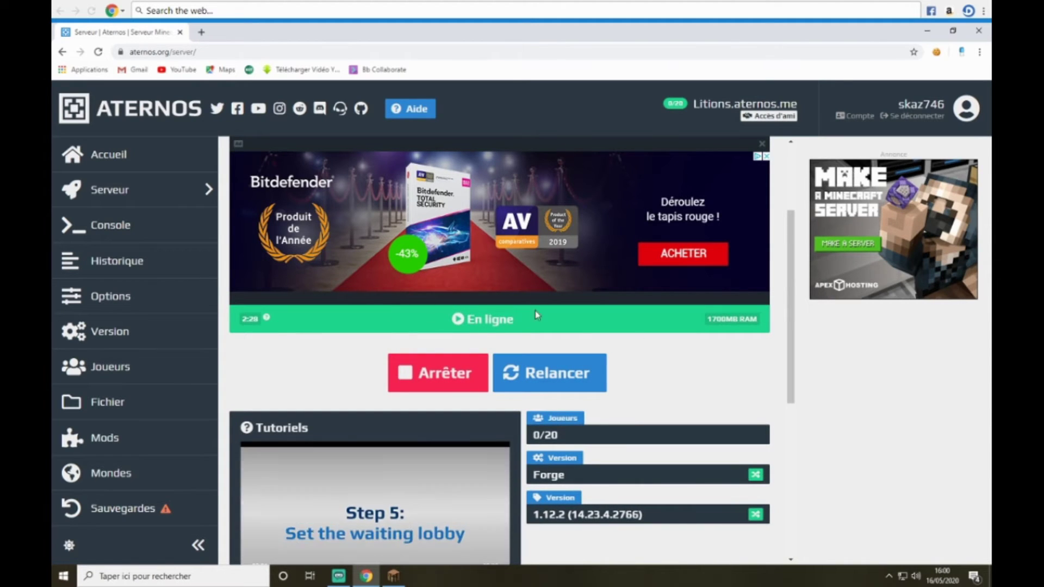
pyautogui.click(389, 570)
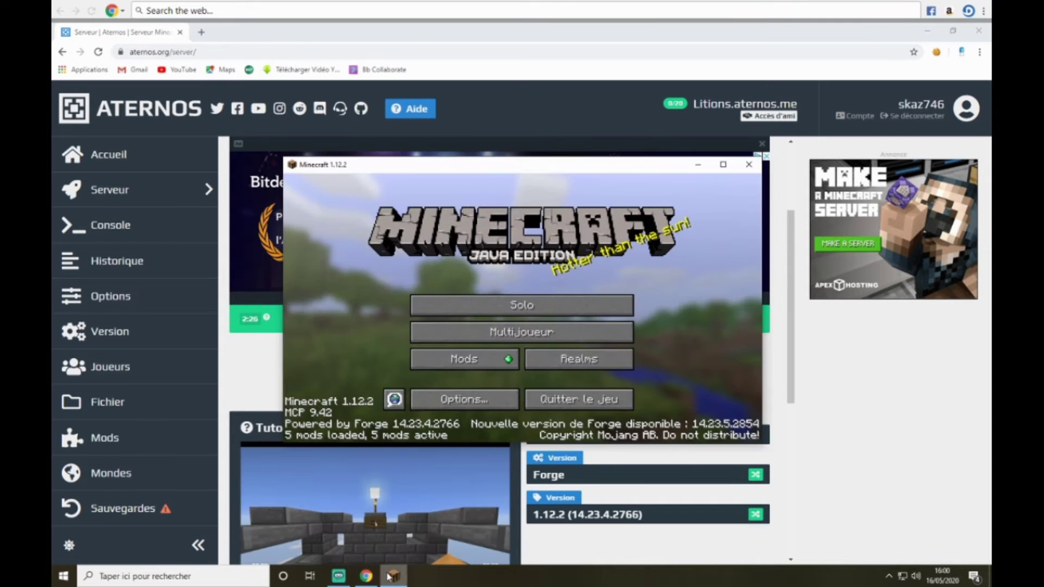
pyautogui.click(514, 333)
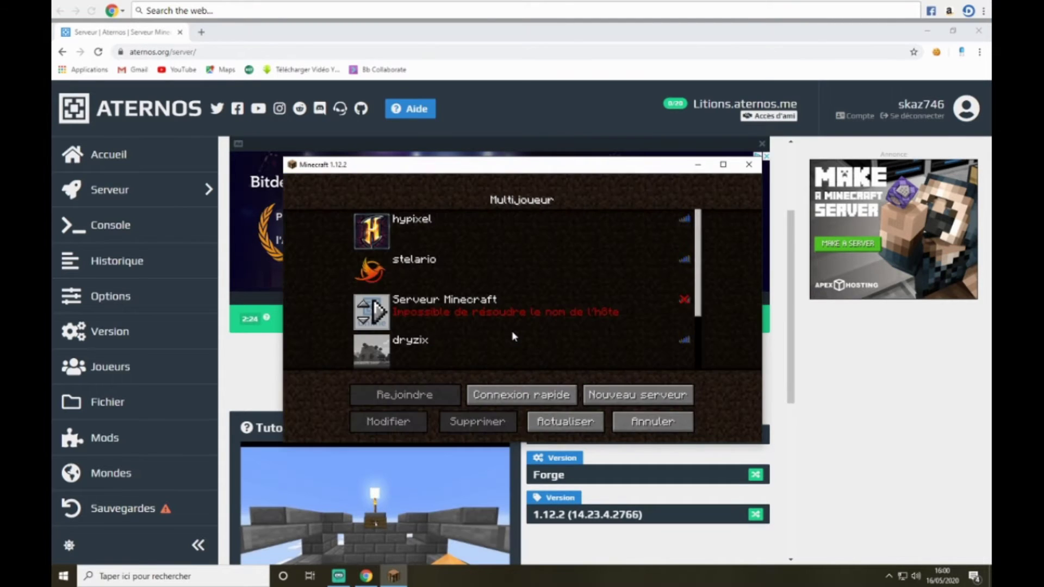
# Return to the Aternos server page in the browser, show the connection details and copy the dynamic IP
pyautogui.click(828, 422)
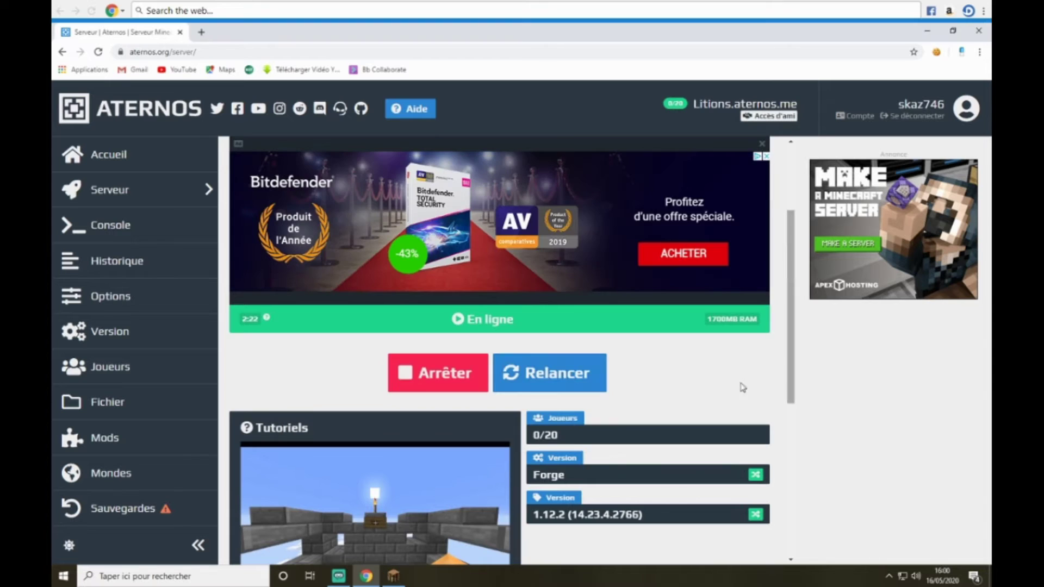
pyautogui.scroll(1, 572, 317)
pyautogui.scroll(2, 572, 318)
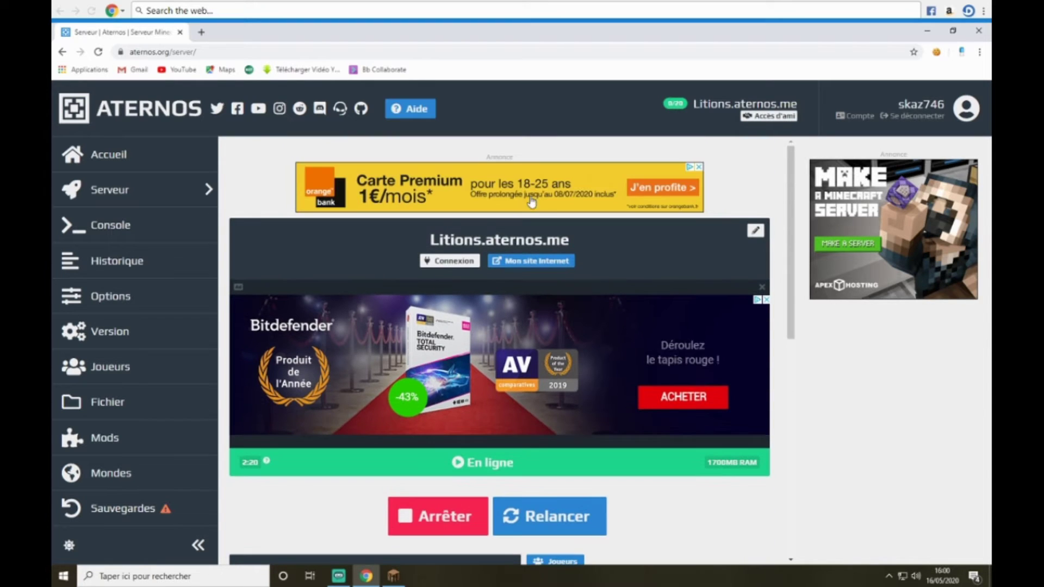
pyautogui.click(450, 262)
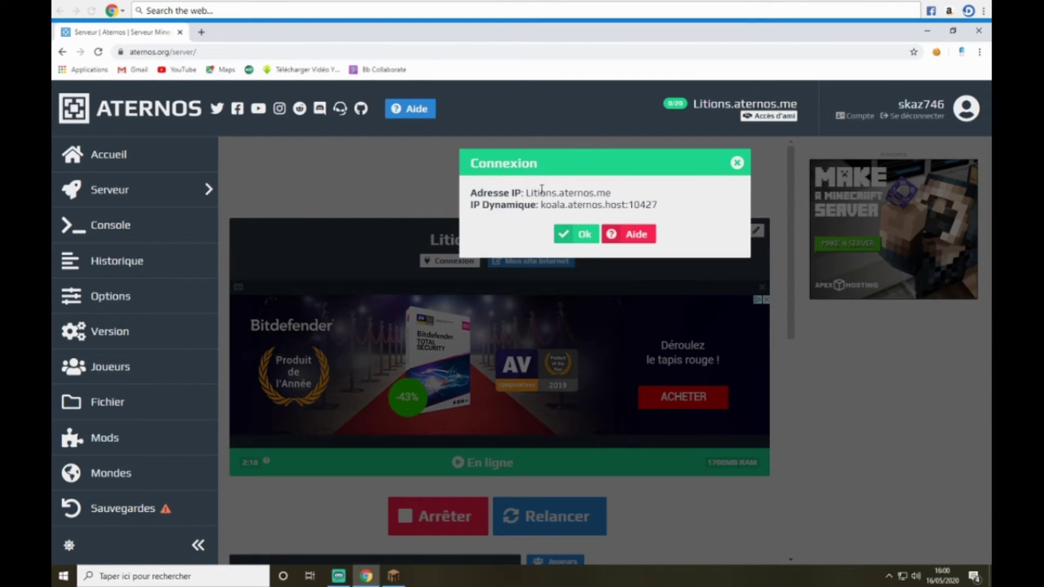
pyautogui.click(542, 206)
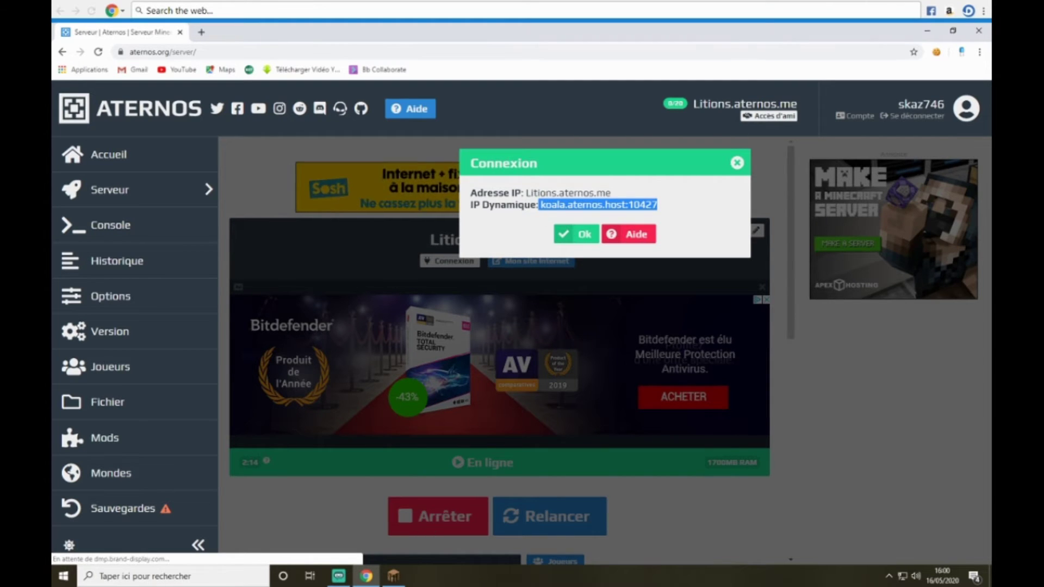
# Switch to Minecraft, replace the quick connection address with koala.aternos.host:10427 and try to join the server
pyautogui.click(393, 576)
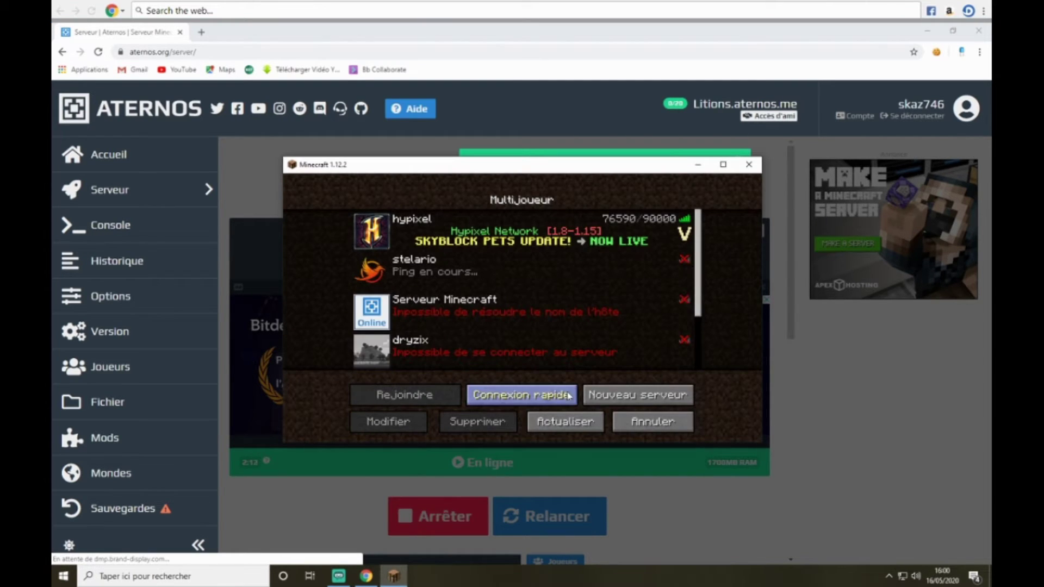
pyautogui.click(549, 397)
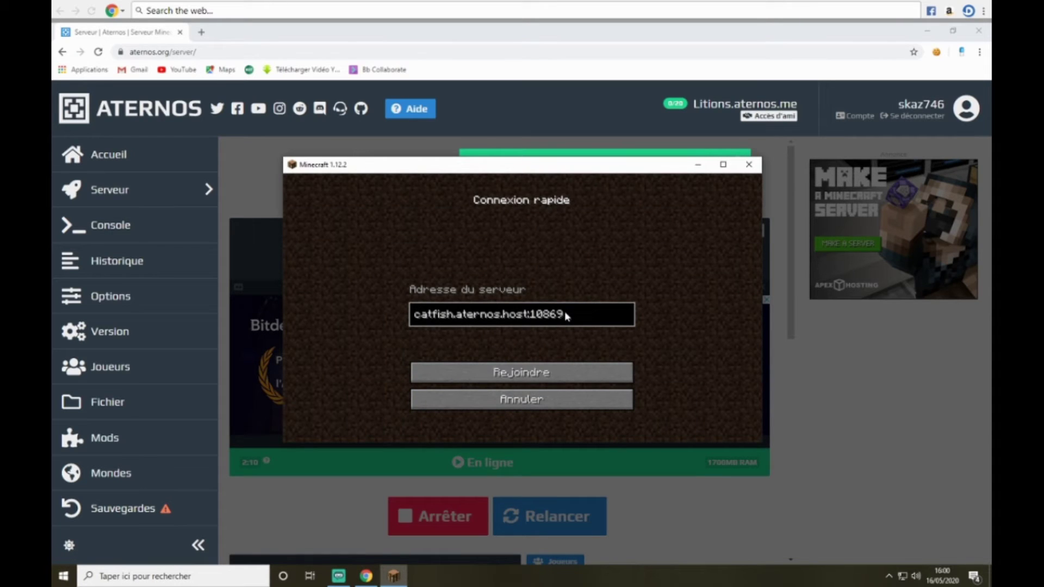
pyautogui.press('BackSpace')
pyautogui.press('BackSpace')
pyautogui.press('BackSpace')
pyautogui.press('BackSpace')
pyautogui.press('BackSpace')
pyautogui.press('BackSpace')
pyautogui.press('BackSpace')
pyautogui.press('BackSpace')
pyautogui.press('BackSpace')
pyautogui.press('BackSpace')
pyautogui.press('BackSpace')
pyautogui.press('BackSpace')
pyautogui.press('BackSpace')
pyautogui.press('BackSpace')
pyautogui.press('BackSpace')
pyautogui.press('BackSpace')
pyautogui.press('BackSpace')
pyautogui.press('BackSpace')
pyautogui.press('BackSpace')
pyautogui.press('BackSpace')
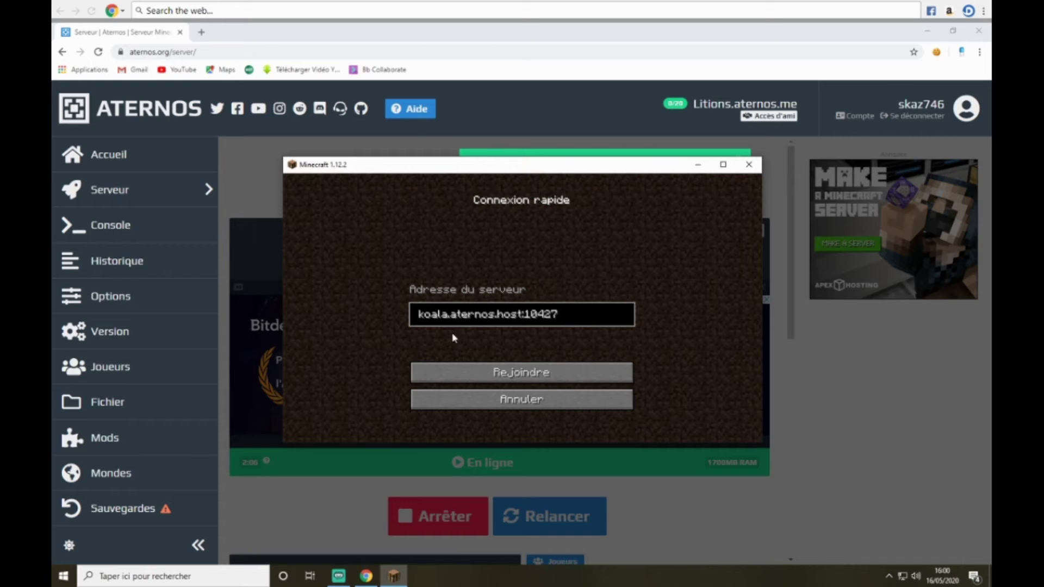
pyautogui.click(560, 374)
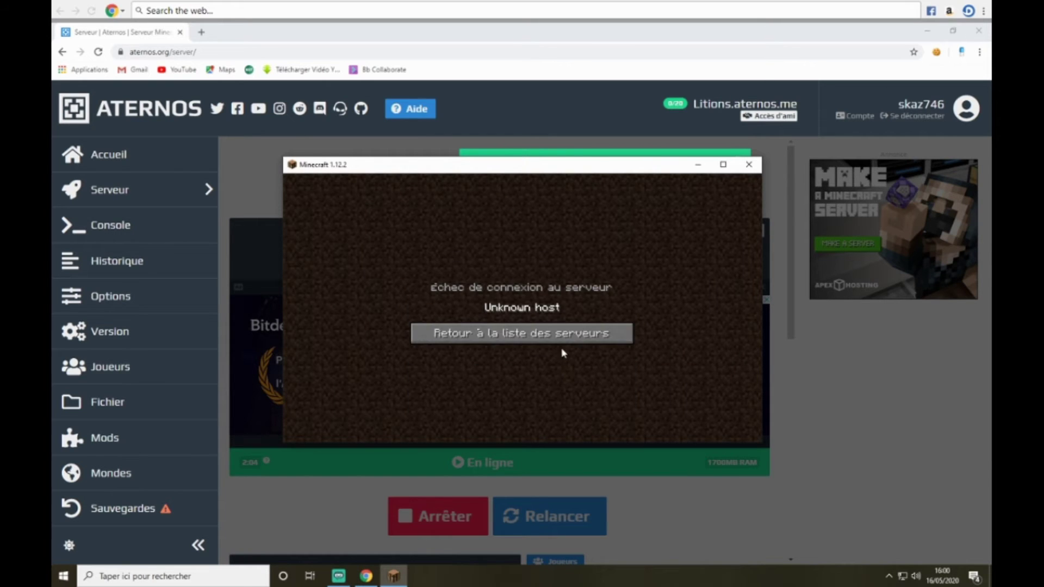
# Reopen the quick connection, remove the leading space from the address, join the server and minimize the game
pyautogui.click(560, 334)
pyautogui.click(522, 393)
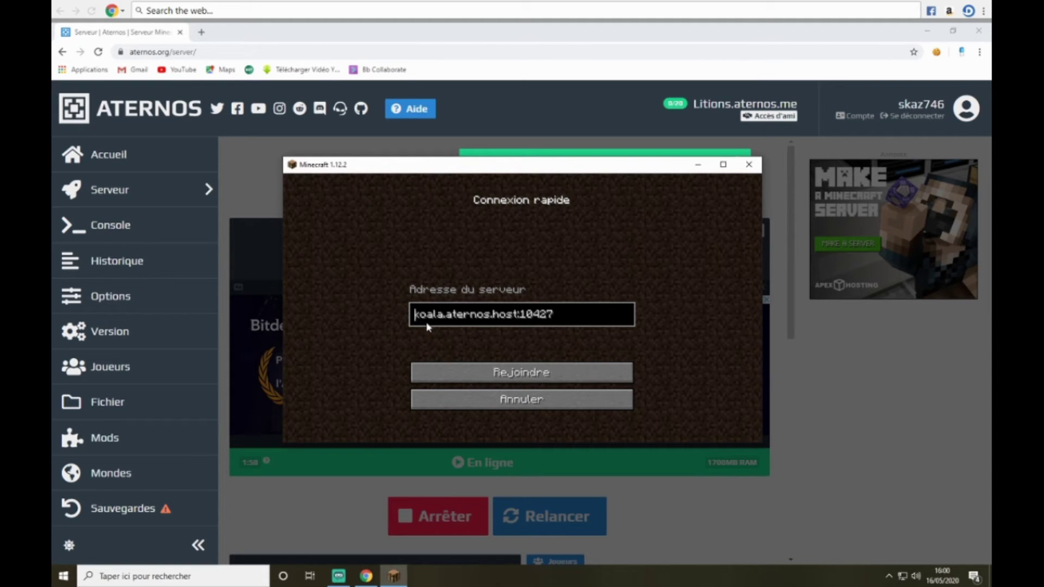
pyautogui.click(497, 375)
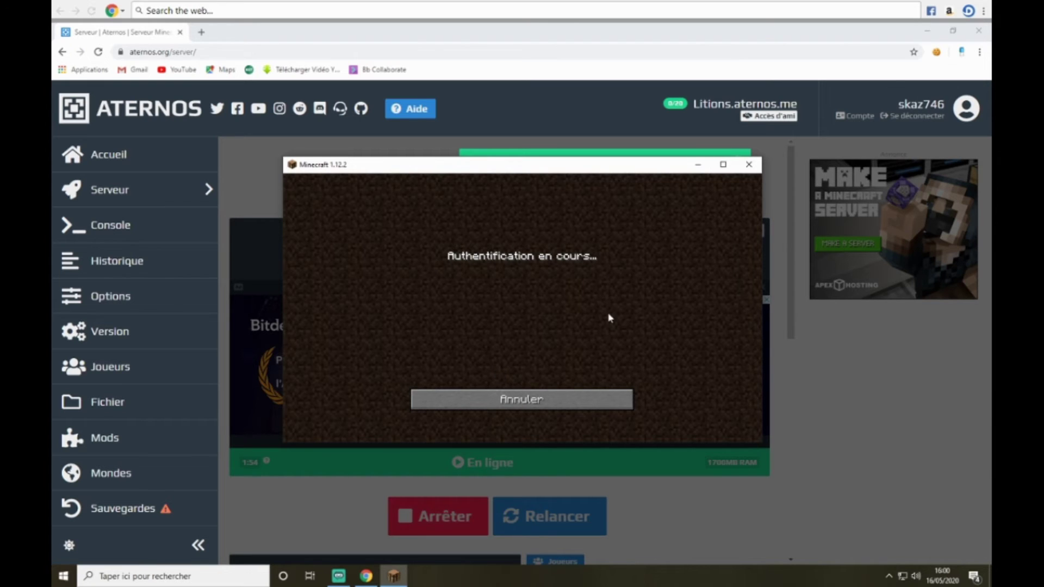
pyautogui.click(697, 164)
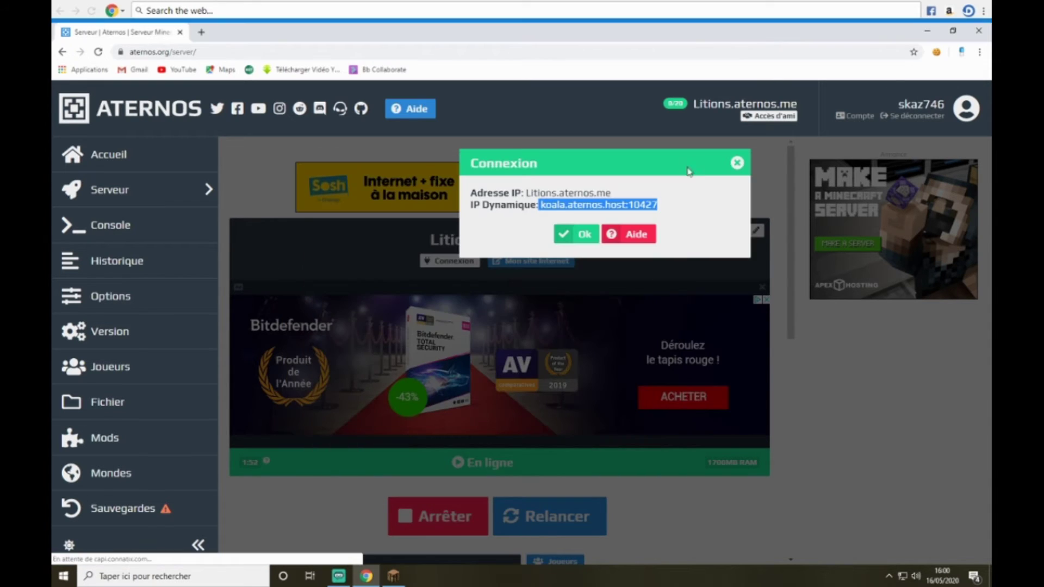
# Dismiss the connection details and check the join progress in the Minecraft window, leaving the game minimized
pyautogui.click(563, 239)
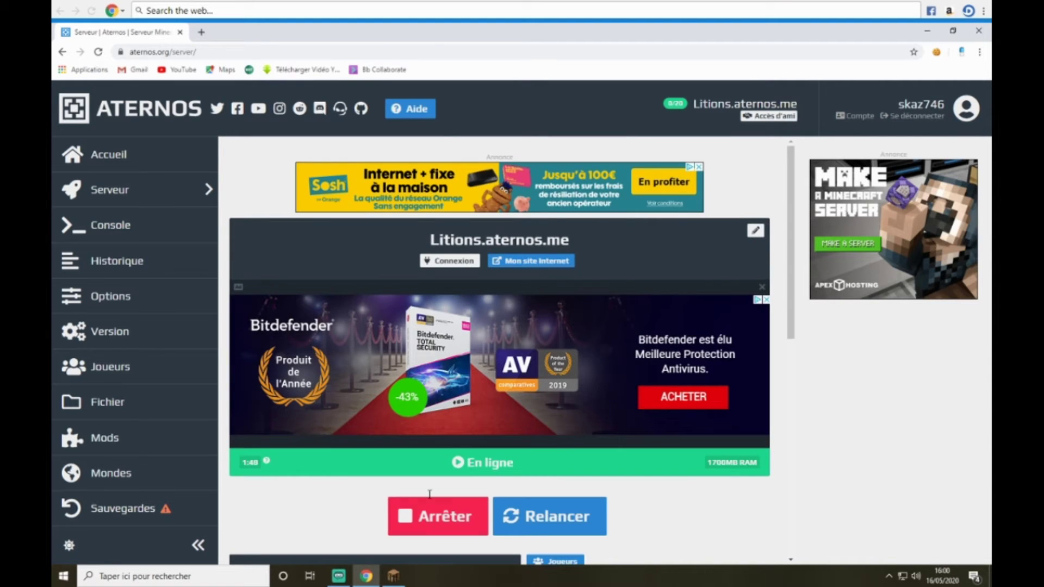
pyautogui.click(392, 578)
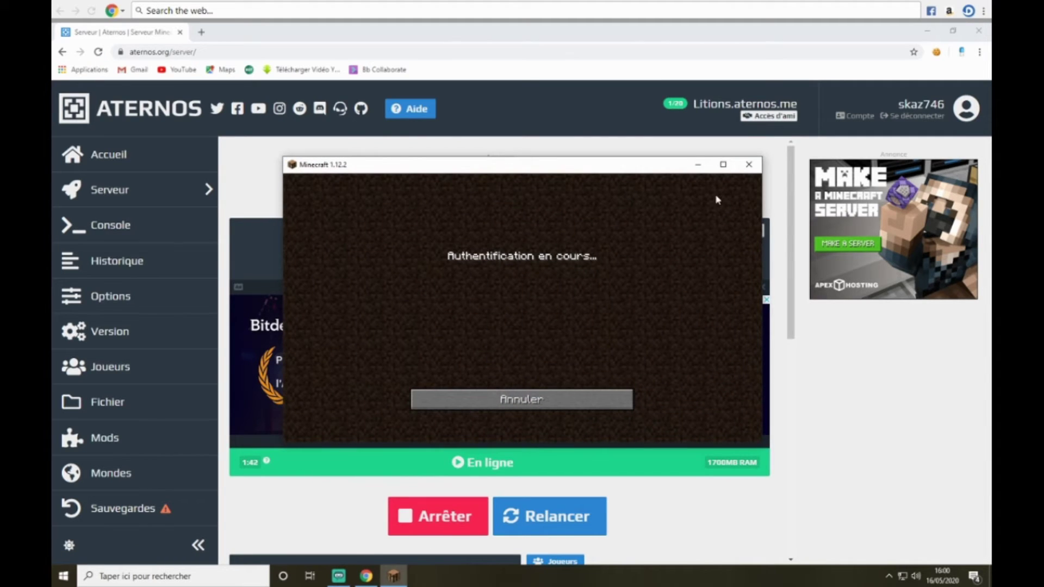
pyautogui.click(698, 164)
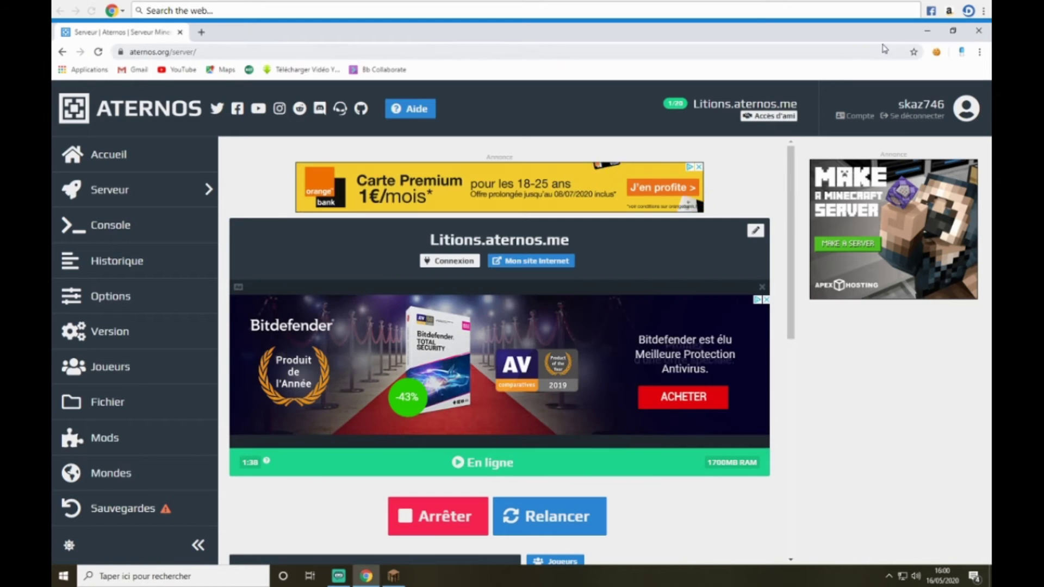
# Minimize the browser, open the mods folder inside .minecraft via %appdata%, check the installed mod file and close the folder
pyautogui.click(930, 32)
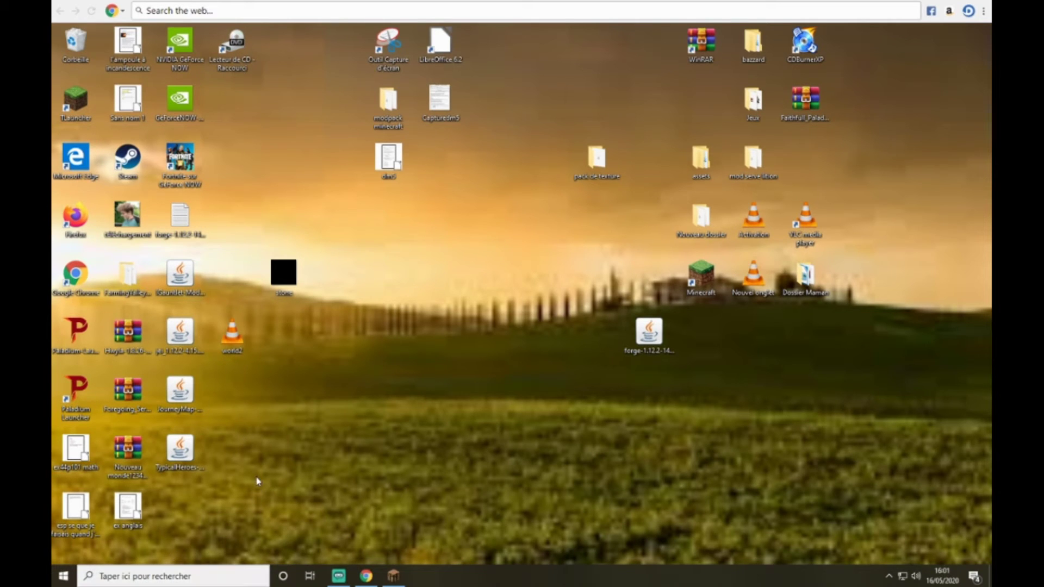
pyautogui.press('super+r')
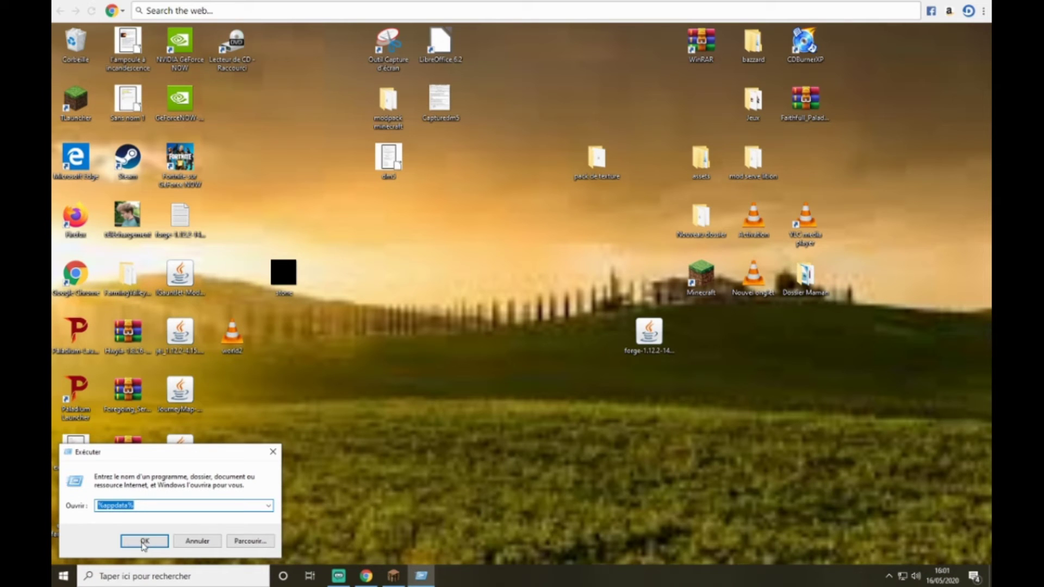
pyautogui.click(144, 541)
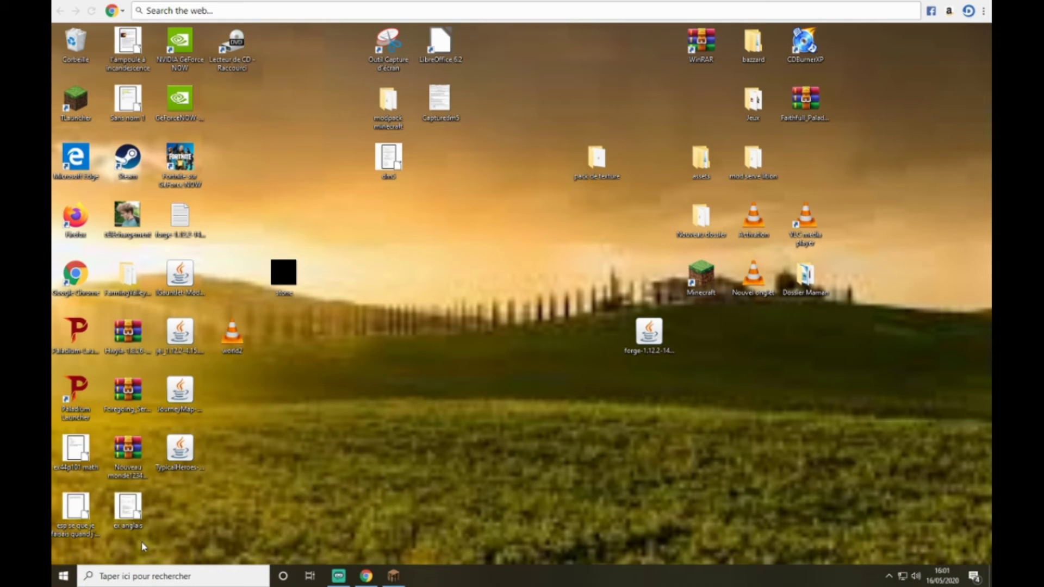
pyautogui.press('super+s')
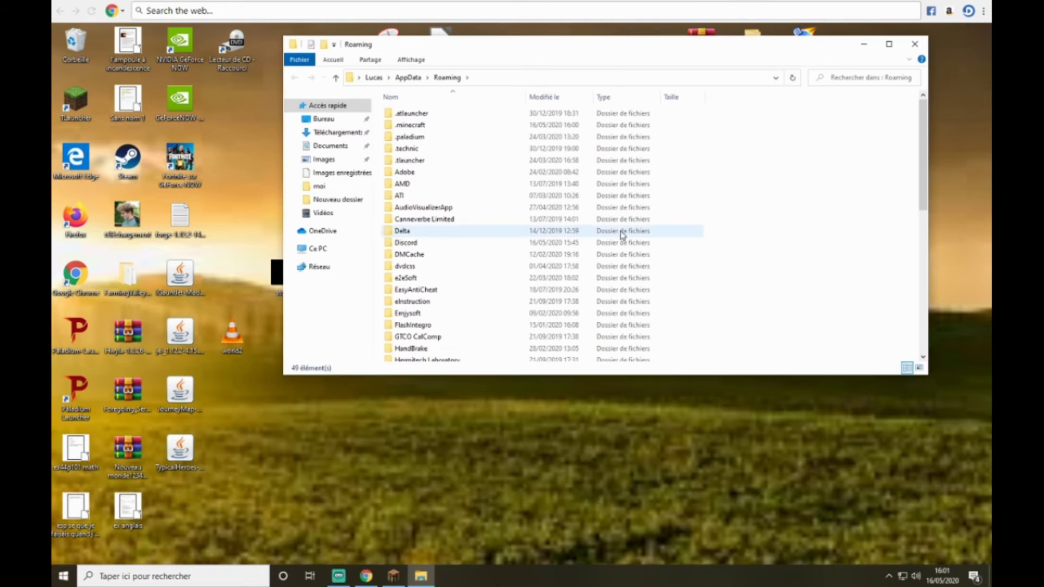
pyautogui.doubleClick(445, 127)
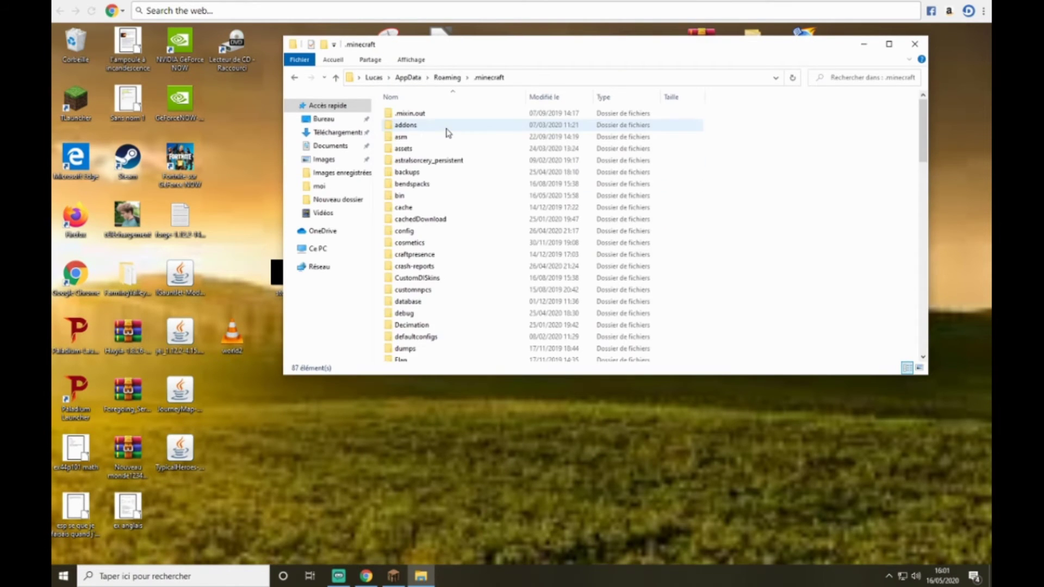
pyautogui.scroll(-4, 430, 333)
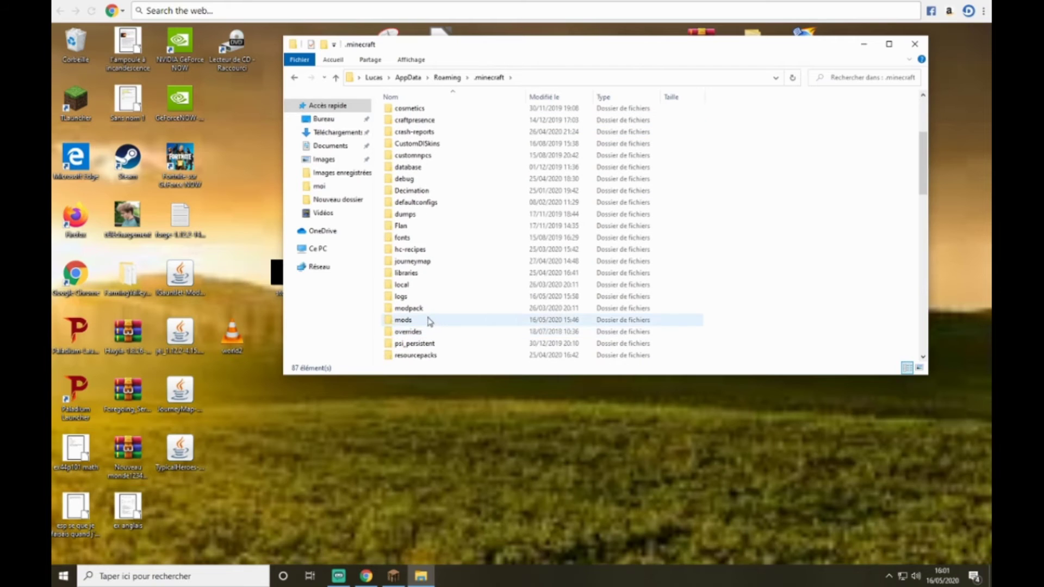
pyautogui.doubleClick(430, 321)
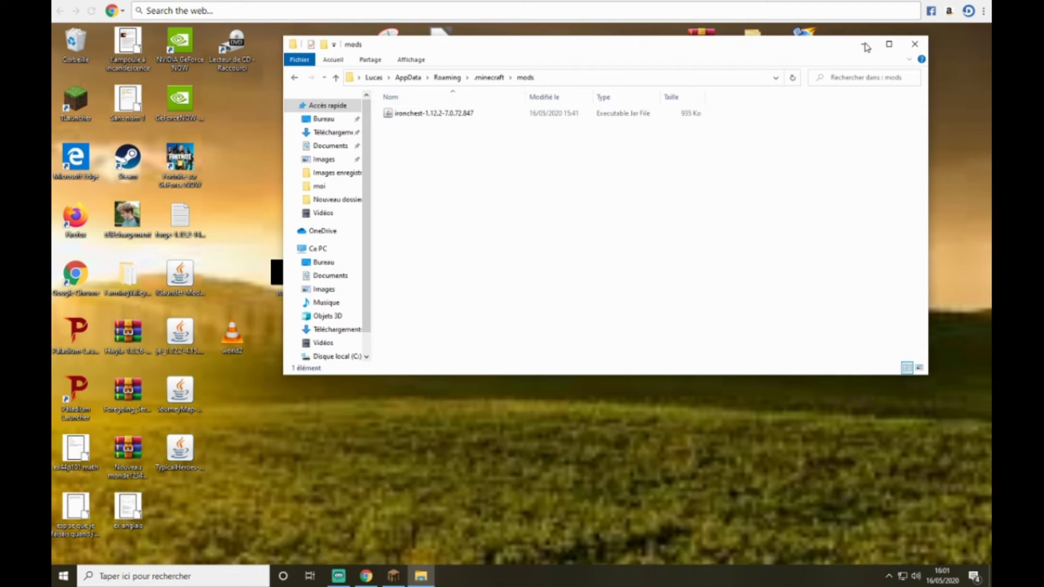
pyautogui.click(918, 44)
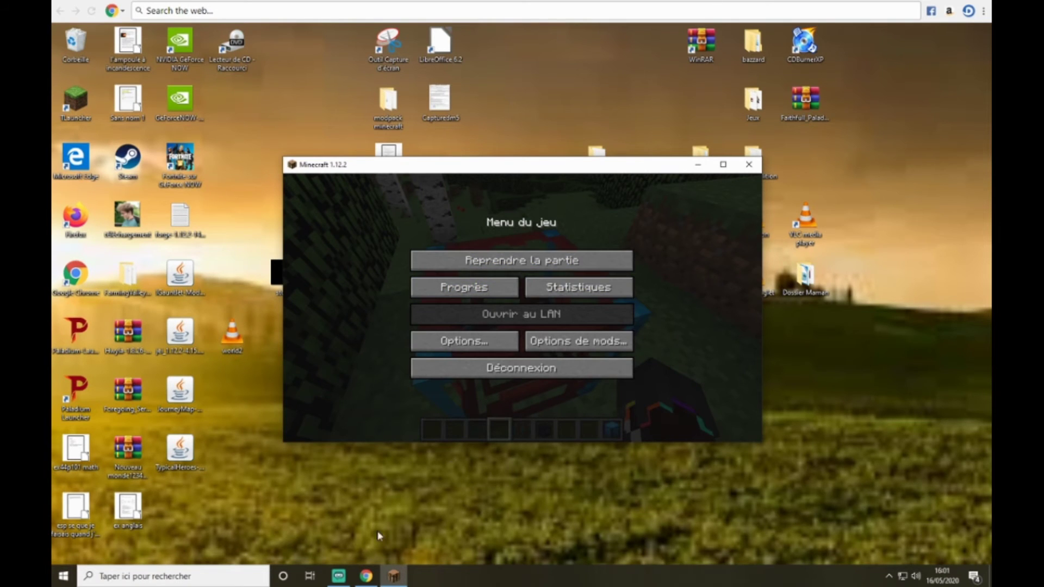
# Check the server's software version on the Aternos page and return to Minecraft to resume the game
pyautogui.click(366, 581)
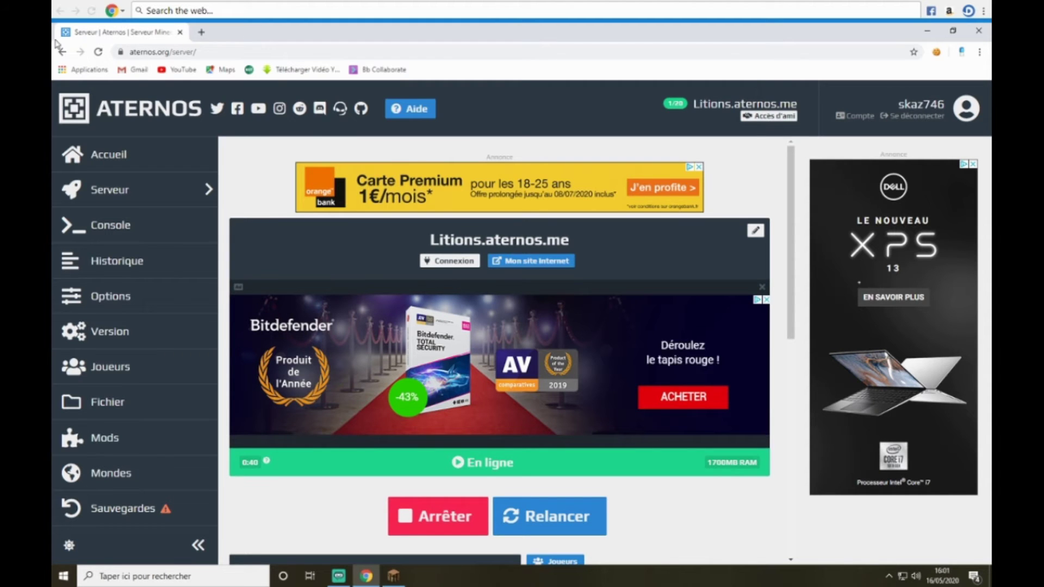
pyautogui.scroll(-2, 326, 381)
pyautogui.click(393, 580)
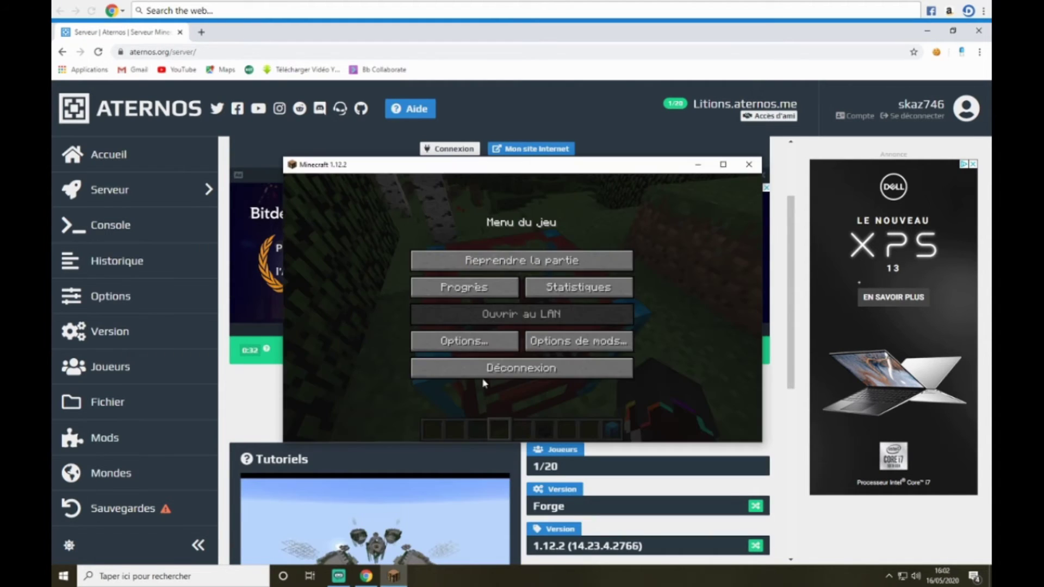
pyautogui.click(492, 263)
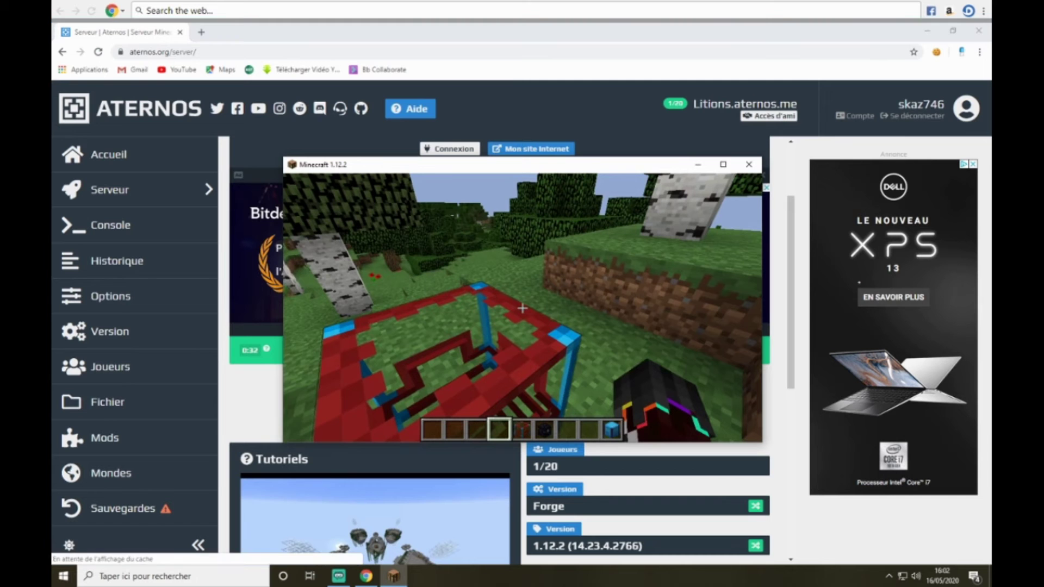
# Move around the red-and-blue block and the obsidian chest placed in the world to examine them from several sides
pyautogui.press('w')
pyautogui.press('w')
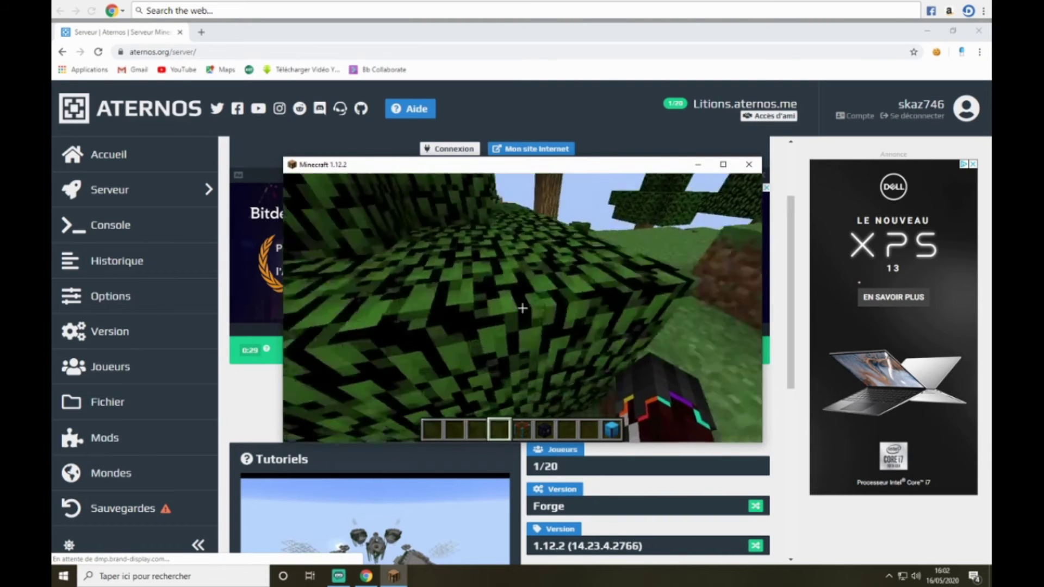
pyautogui.press('w')
pyautogui.press('space')
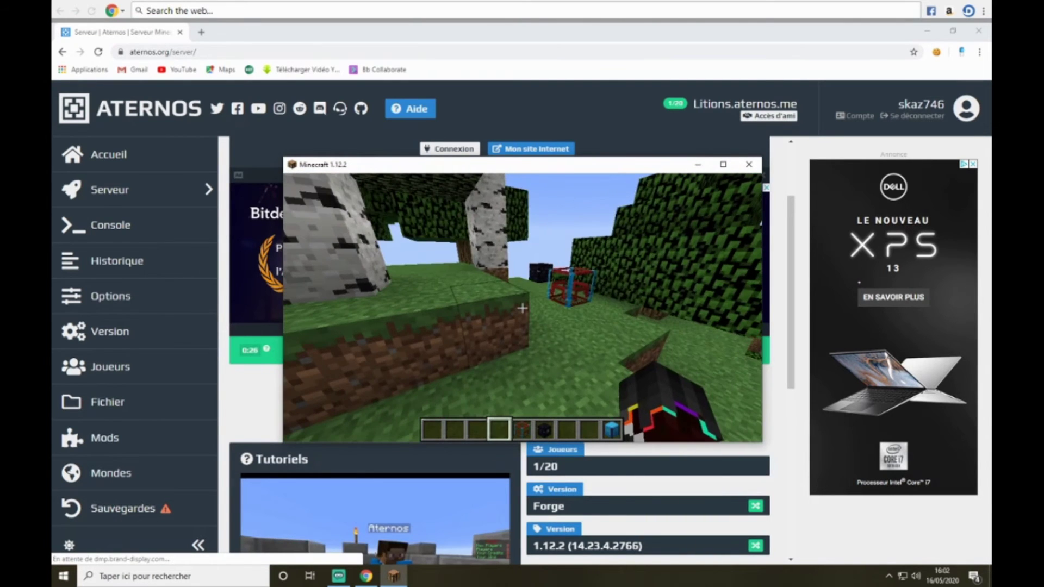
pyautogui.press('w')
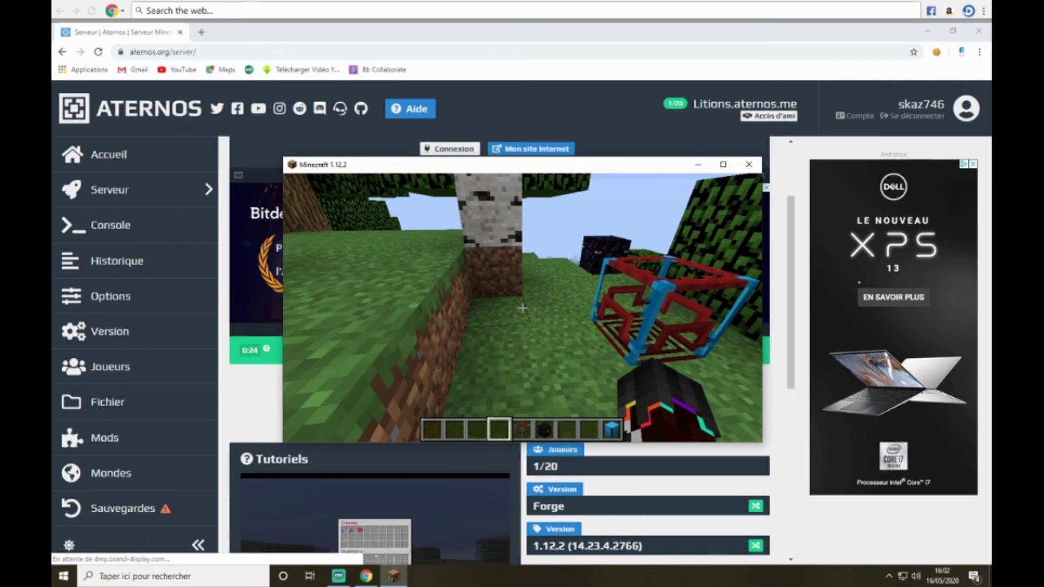
pyautogui.press('w')
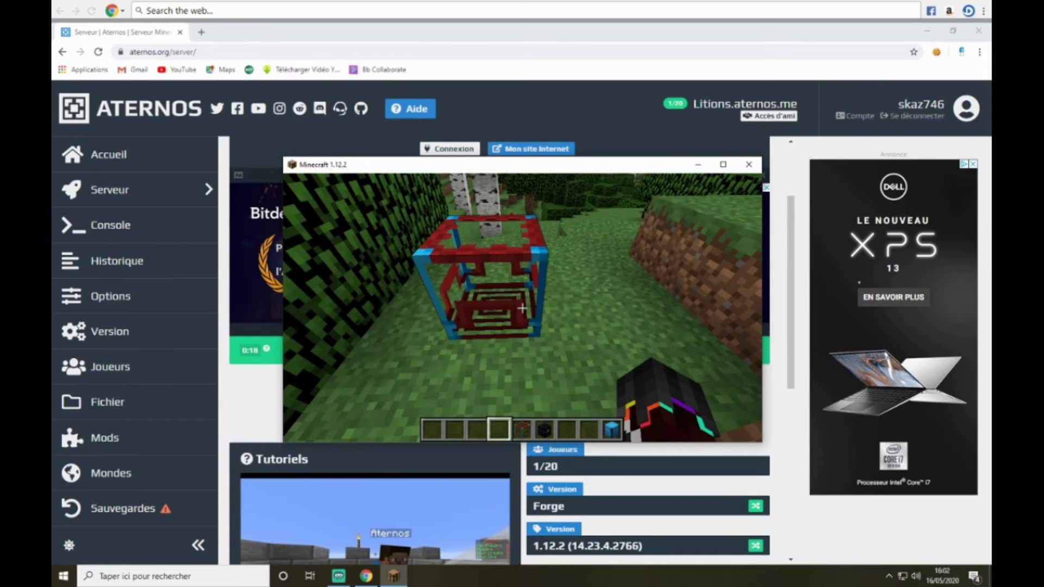
pyautogui.press('w')
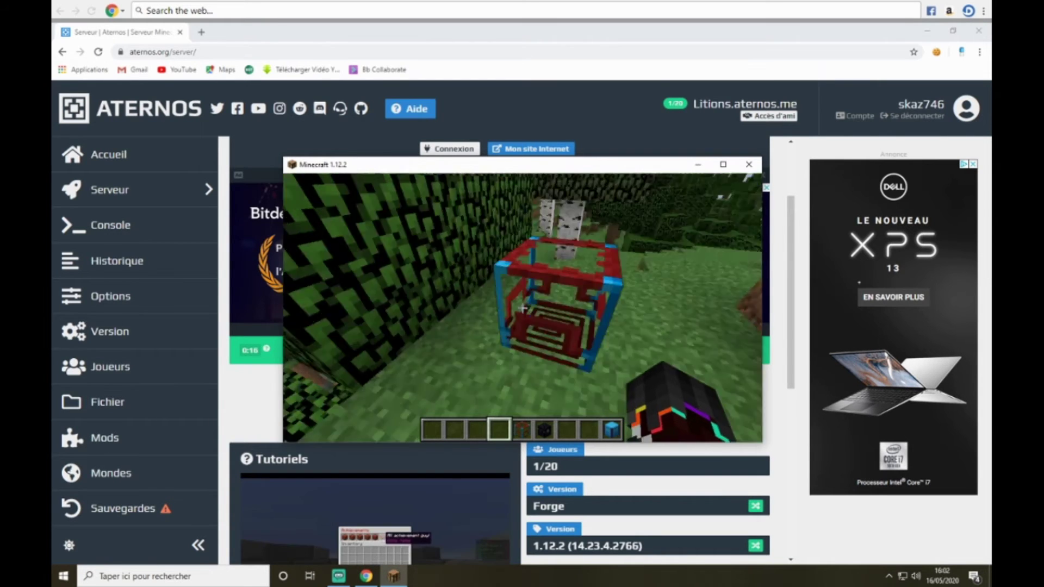
pyautogui.press('w')
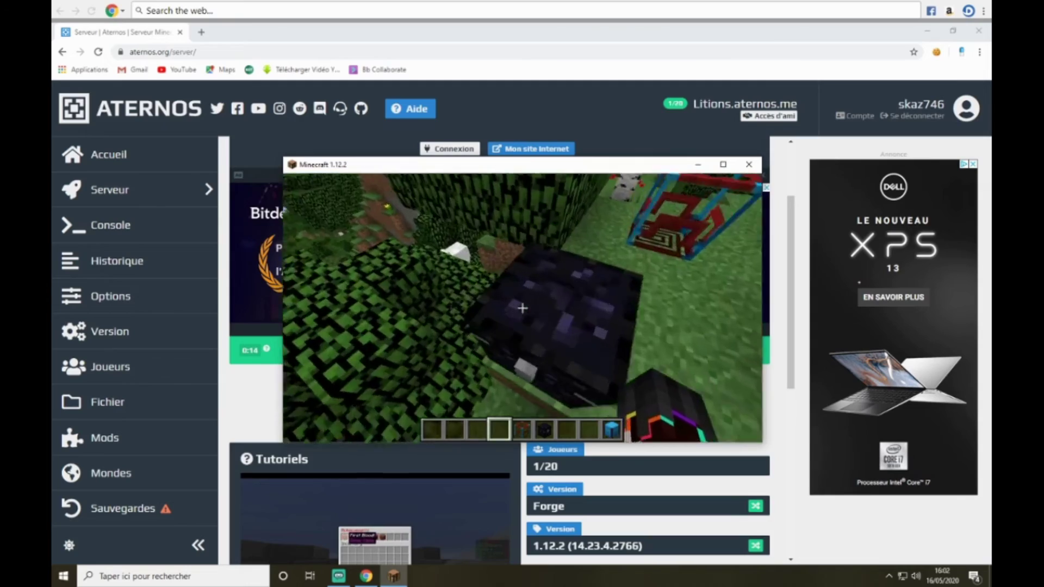
pyautogui.press('w')
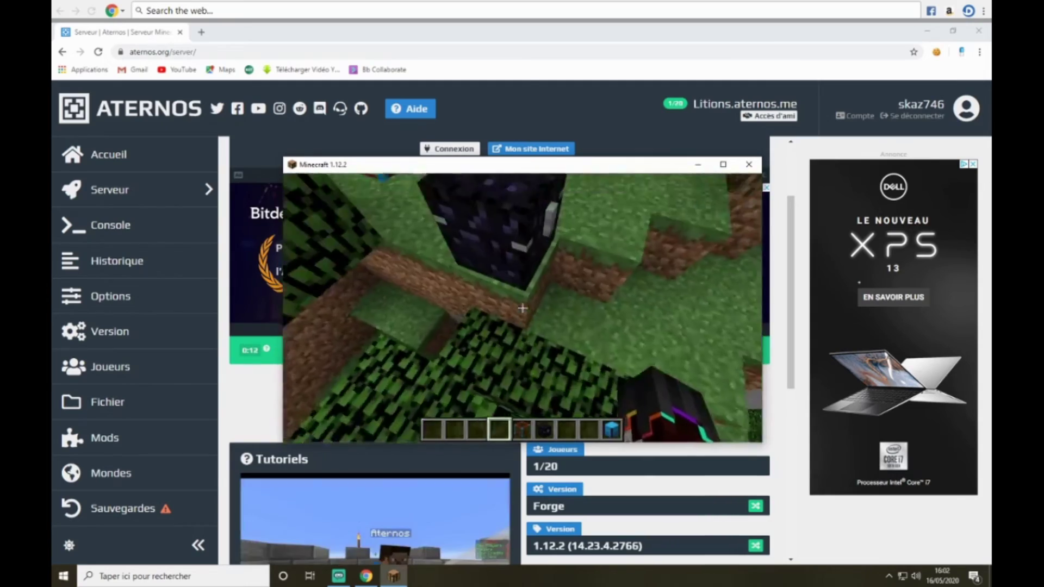
pyautogui.press('w')
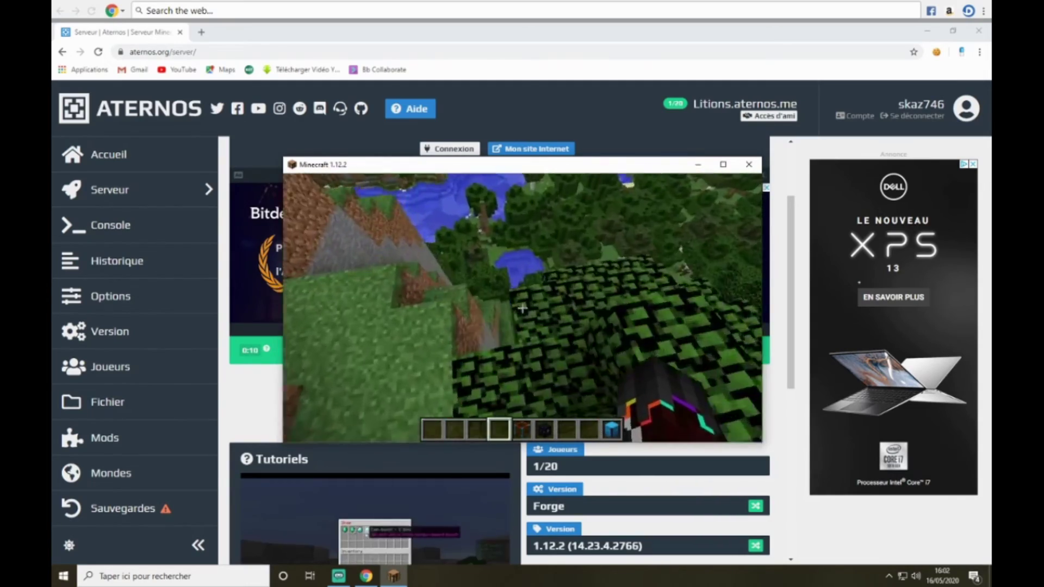
pyautogui.press('w')
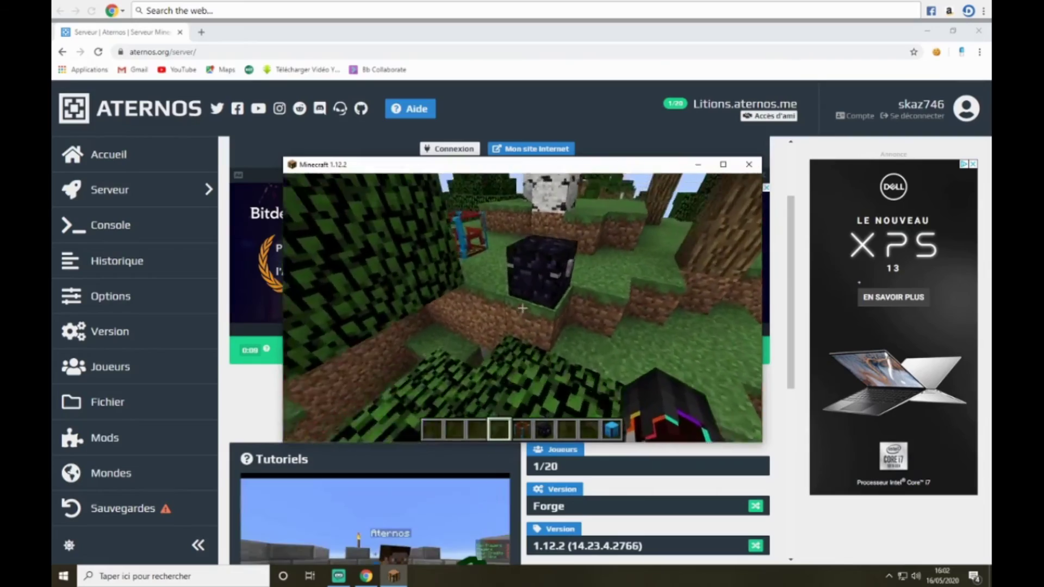
pyautogui.press('w')
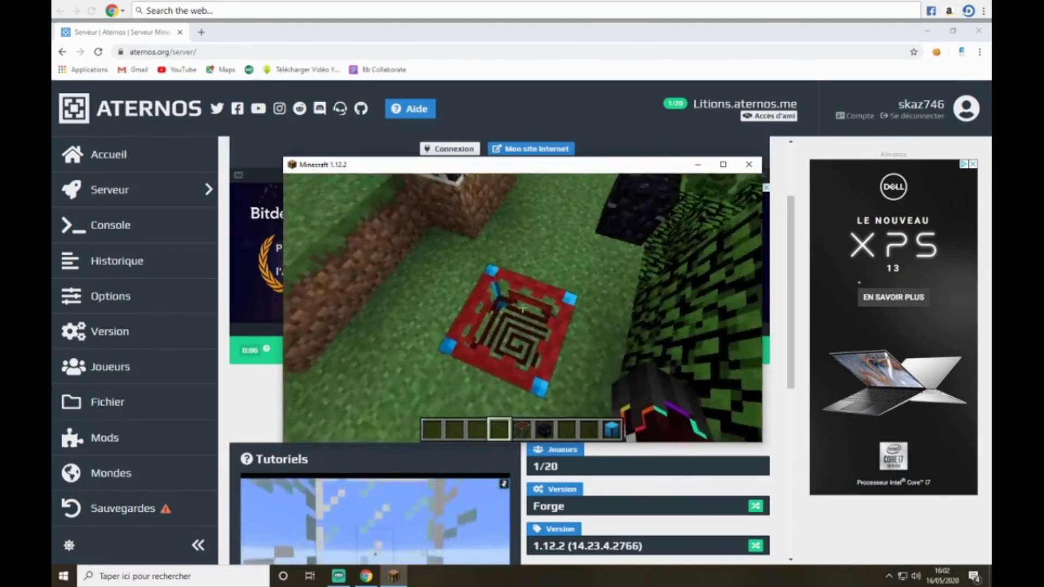
pyautogui.press('w')
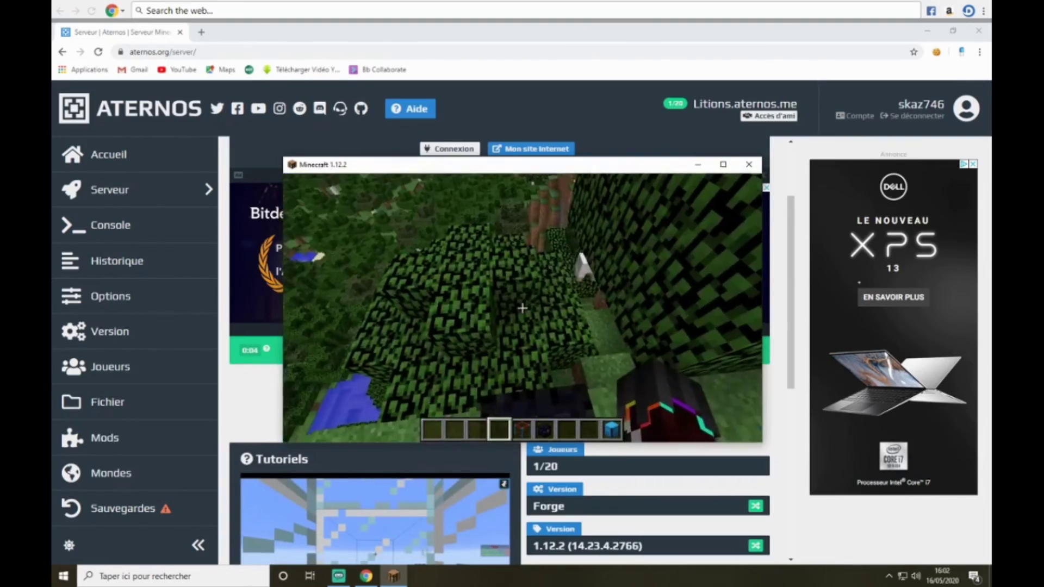
pyautogui.press('w')
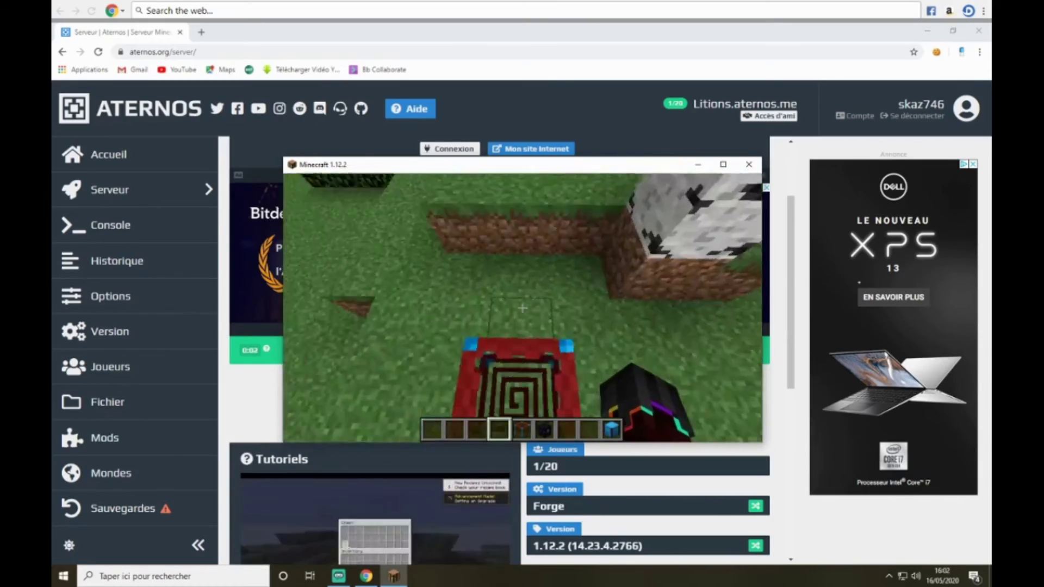
pyautogui.press('w')
pyautogui.press('space')
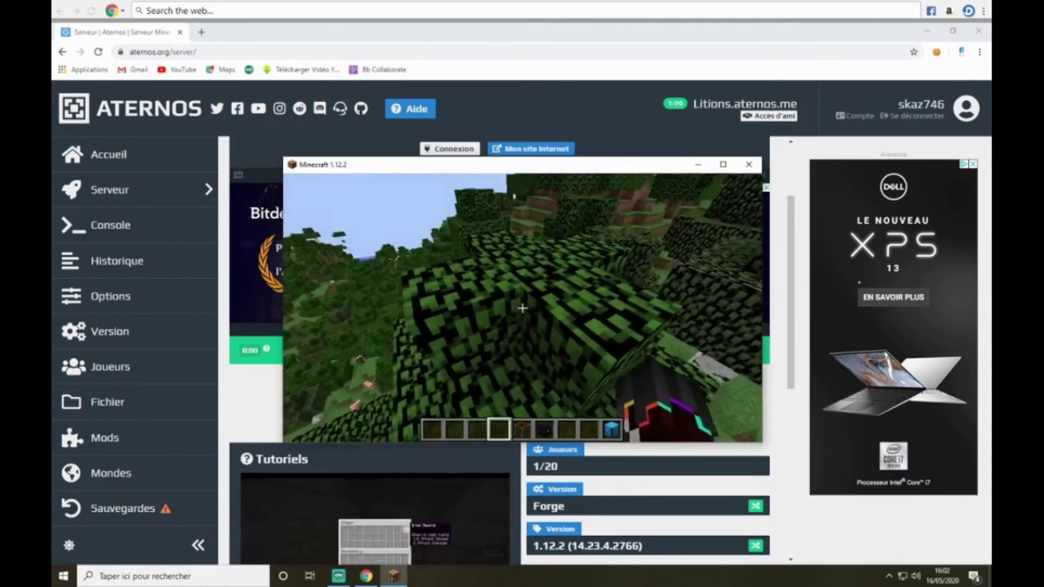
pyautogui.press('w')
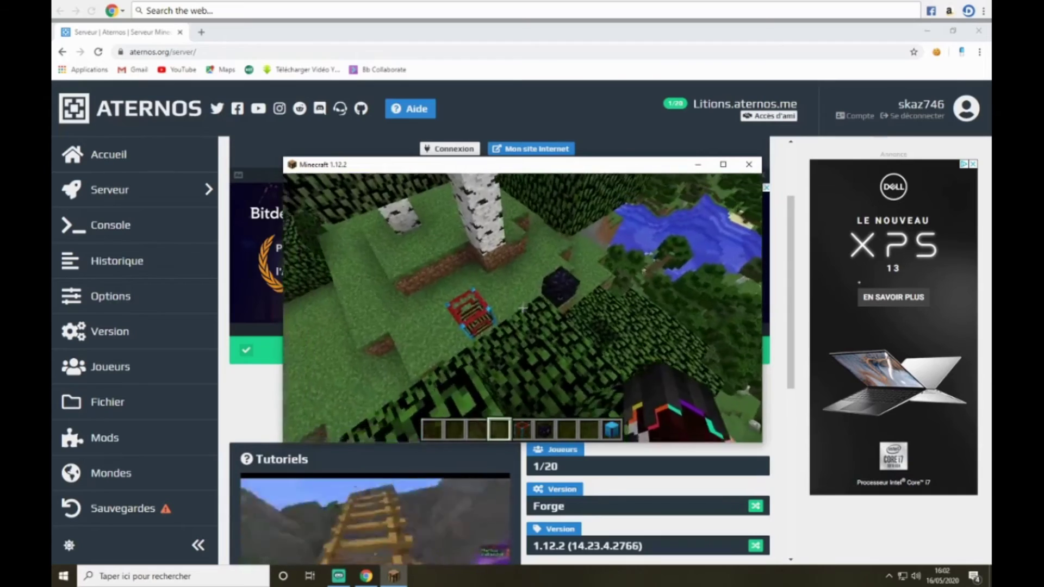
pyautogui.press('w')
pyautogui.press('space')
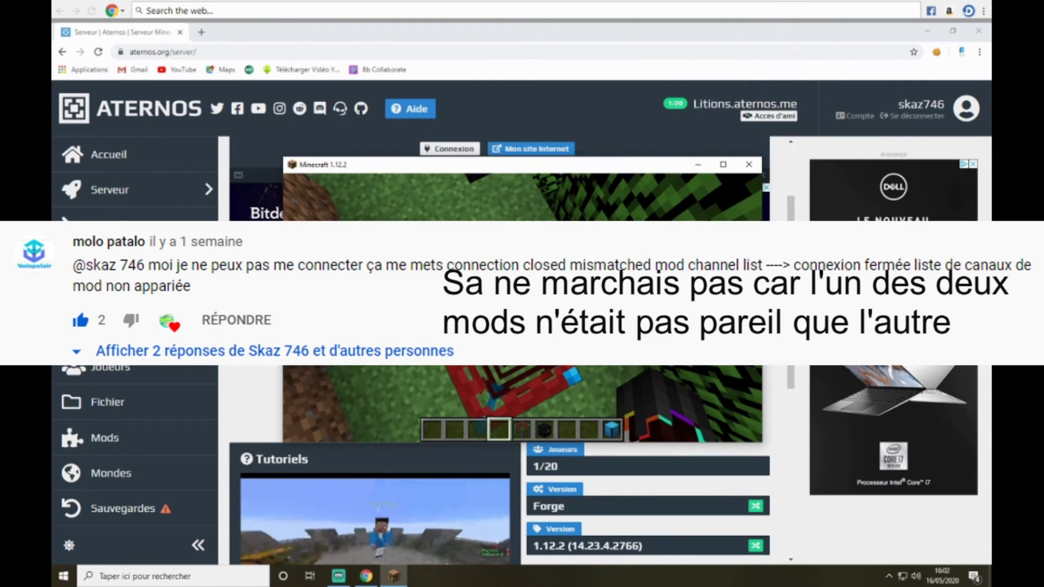
# Minimize the game, show the server's connection details on the Aternos page, highlight the dynamic IP and close the details
pyautogui.click(697, 164)
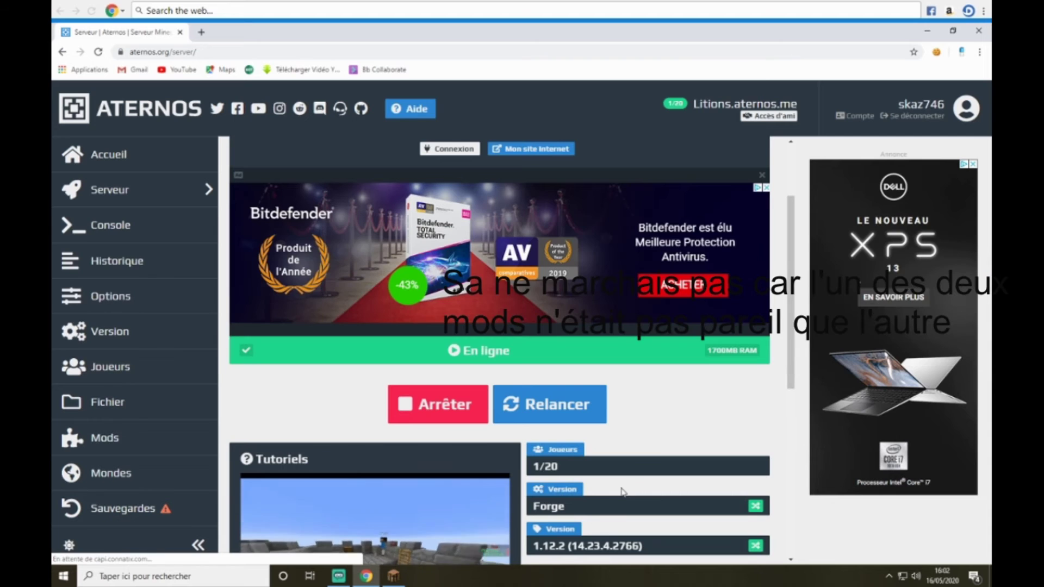
pyautogui.scroll(2, 350, 244)
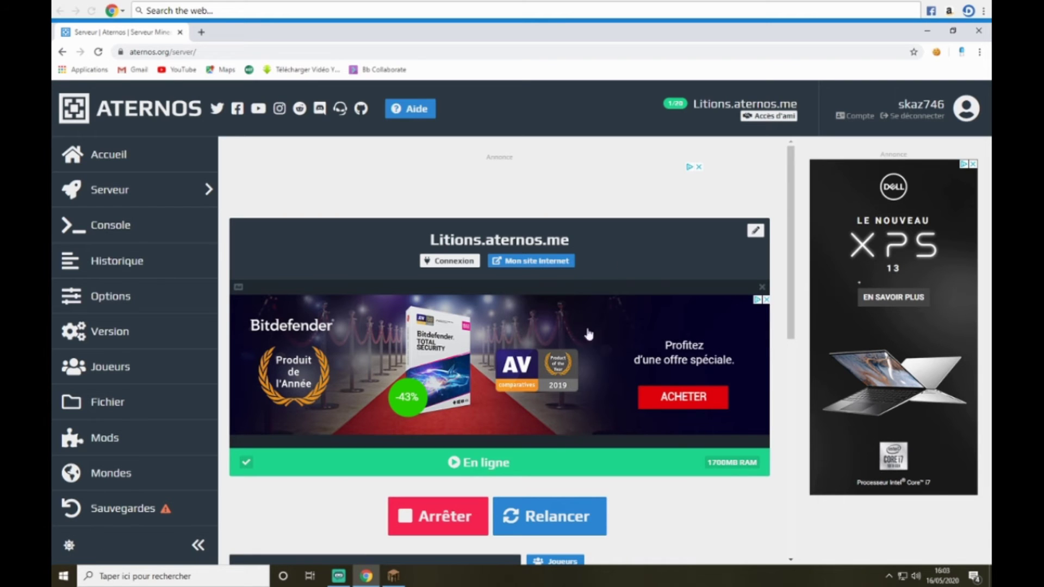
pyautogui.click(444, 263)
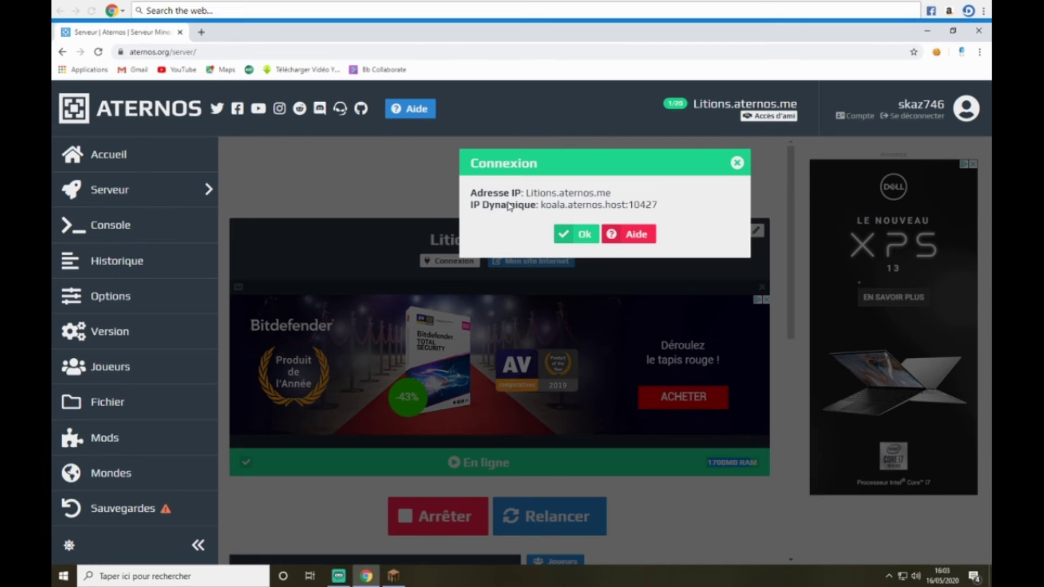
pyautogui.moveTo(516, 205); pyautogui.dragTo(668, 214)
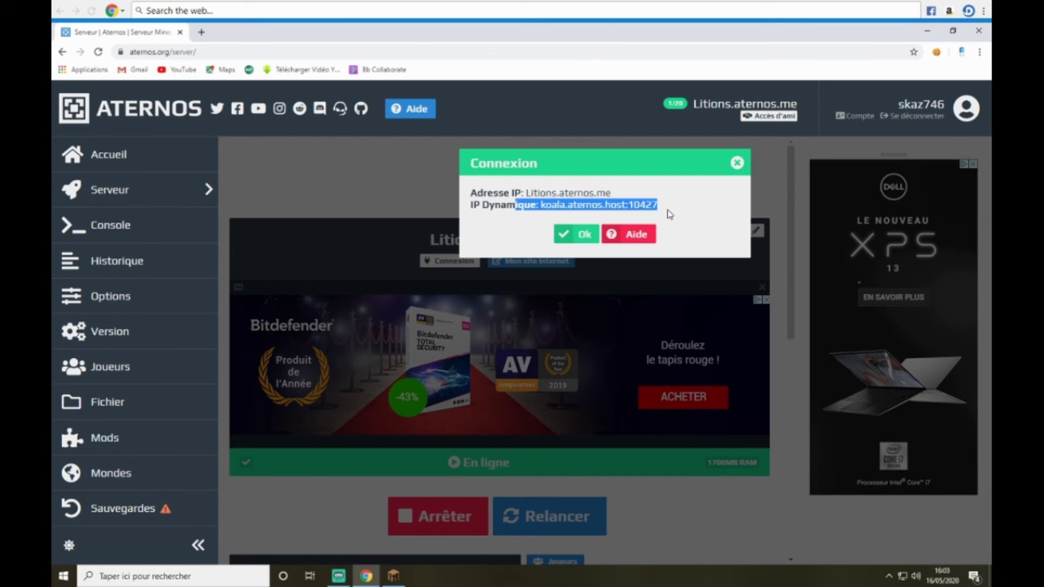
pyautogui.click(514, 192)
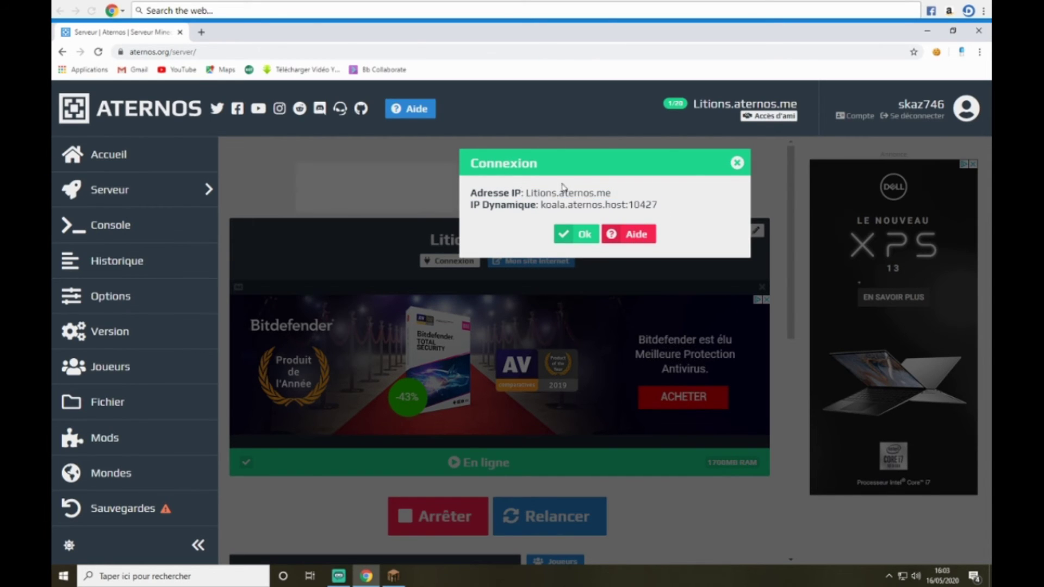
pyautogui.click(585, 236)
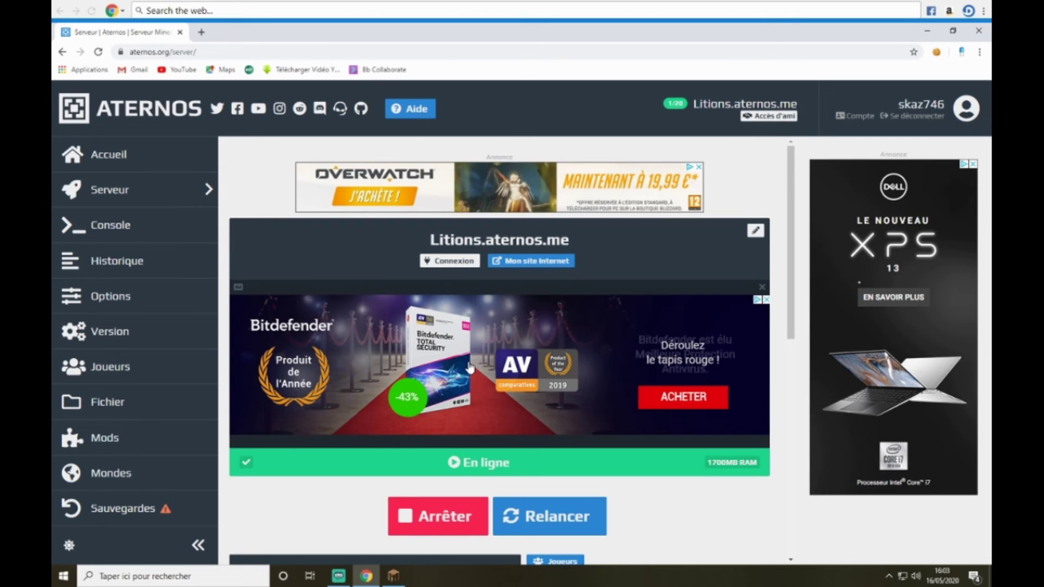
# Return to Minecraft and put a red shulker box from the Iron Chests creative category into the seventh hotbar slot
pyautogui.click(387, 576)
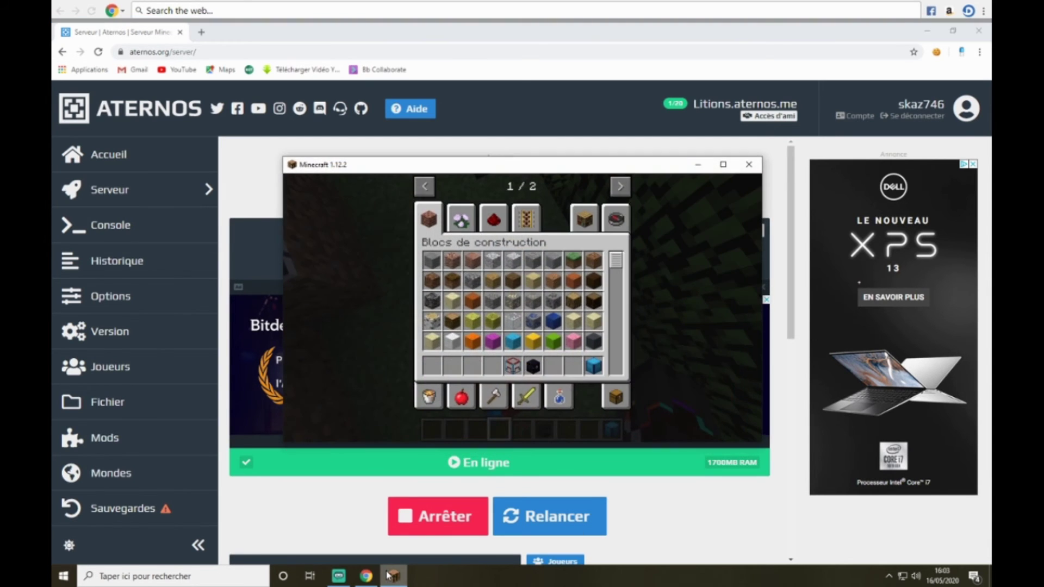
pyautogui.press('e')
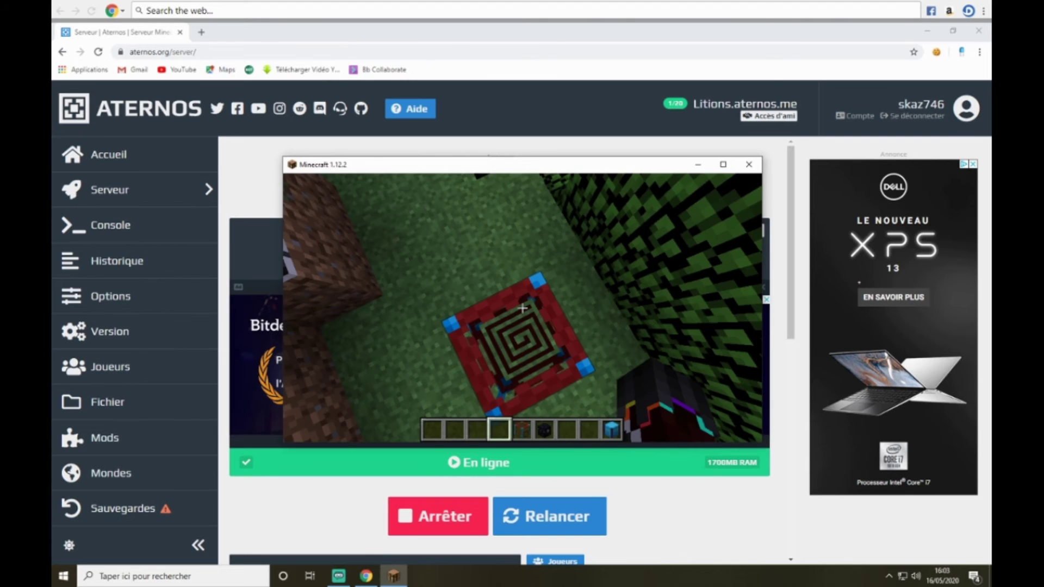
pyautogui.press('space')
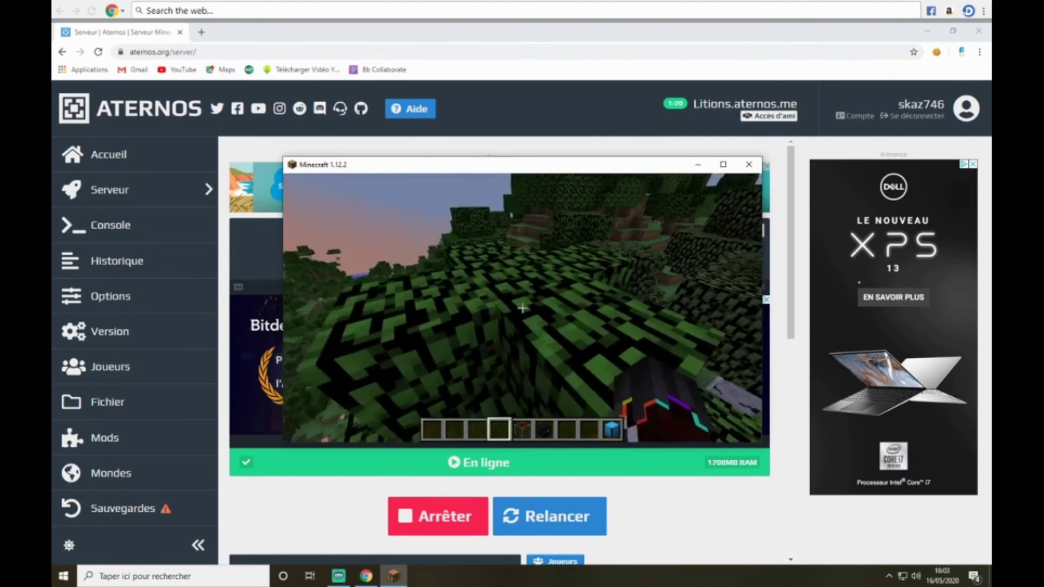
pyautogui.press('e')
pyautogui.click(619, 187)
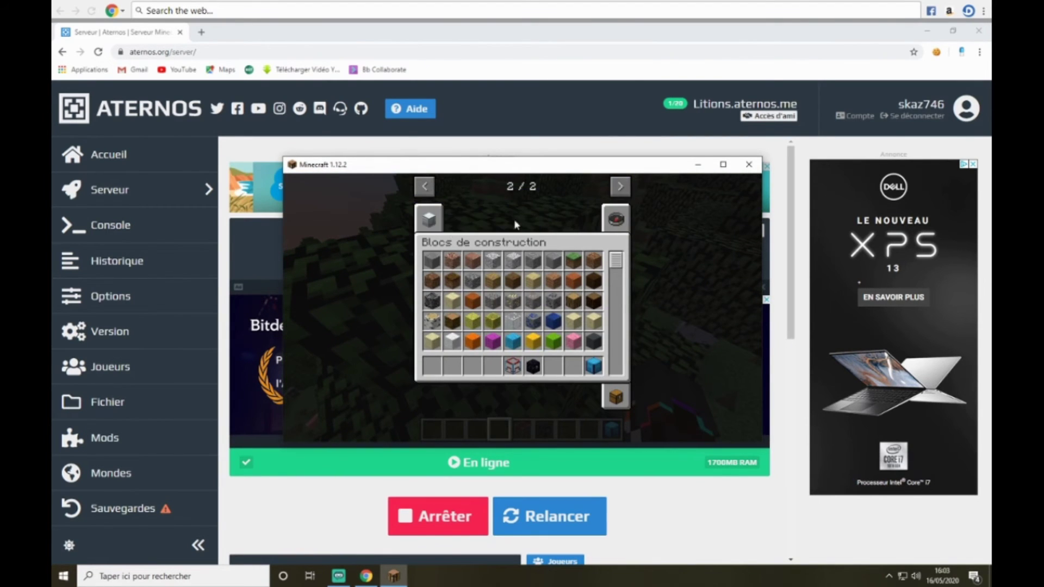
pyautogui.click(437, 220)
pyautogui.click(514, 321)
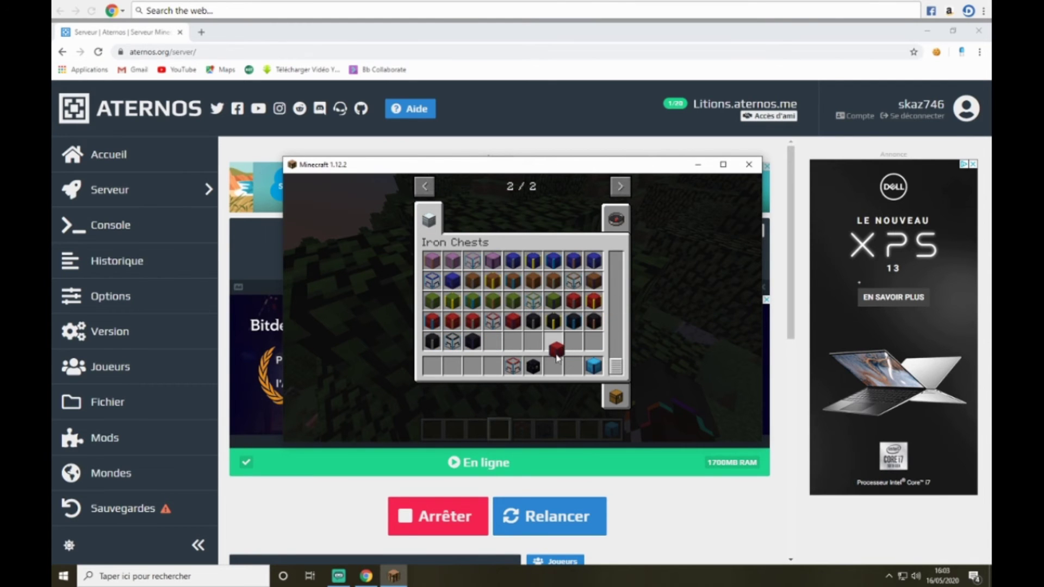
pyautogui.click(554, 366)
pyautogui.press('e')
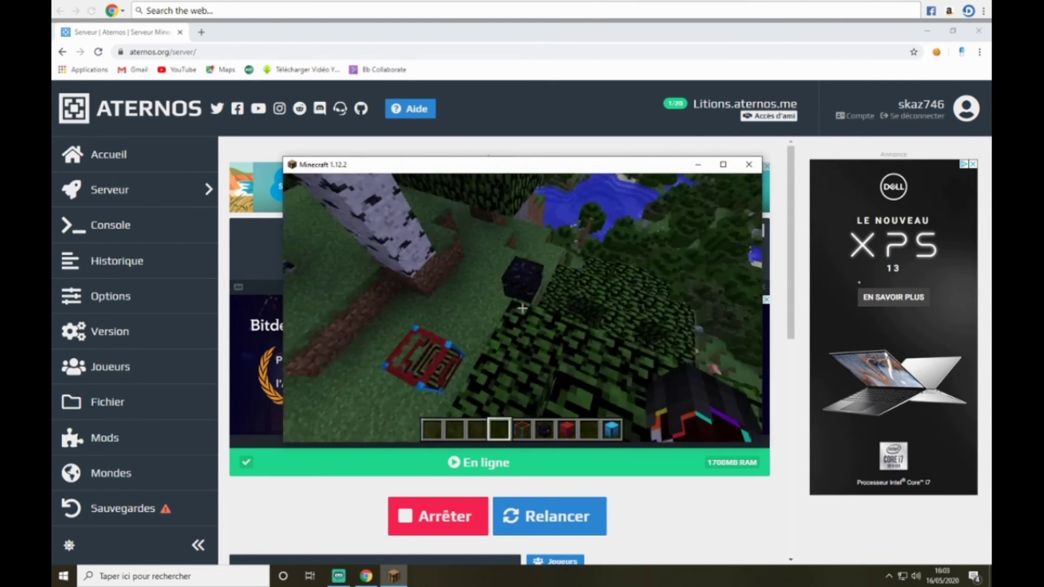
# Select the light blue obsidian shulker box, place it on the grass near the birch trunk, and open and close it
pyautogui.scroll(-3, 522, 308)
pyautogui.scroll(1, 522, 308)
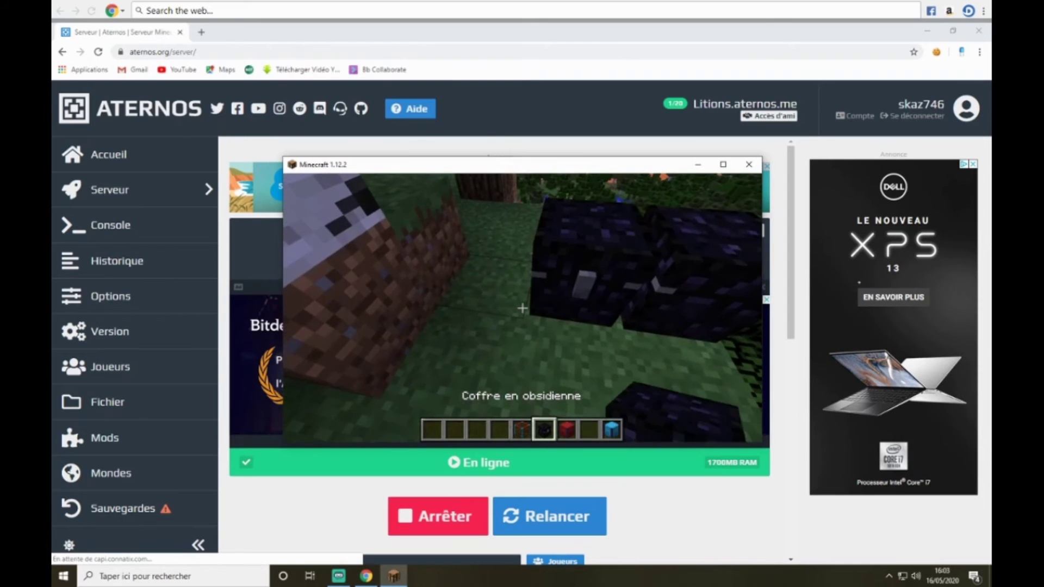
pyautogui.scroll(-3, 522, 309)
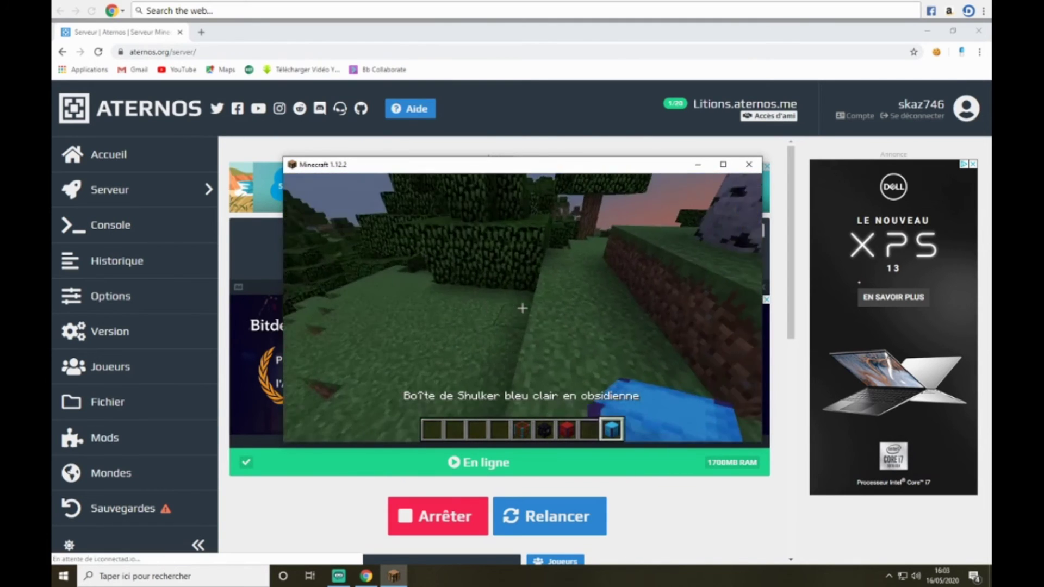
pyautogui.rightClick(522, 308)
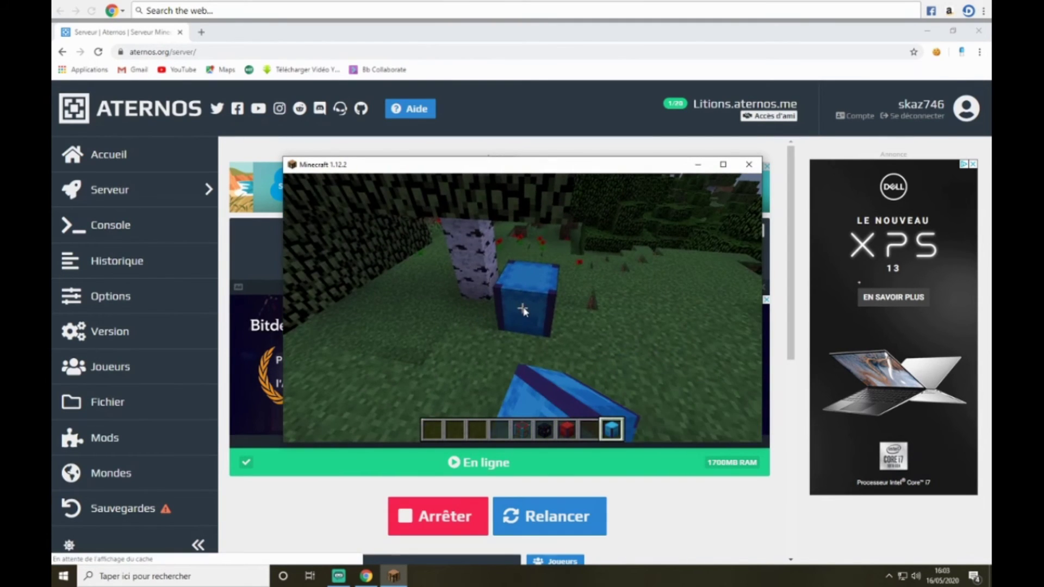
pyautogui.rightClick(522, 308)
pyautogui.press('Escape')
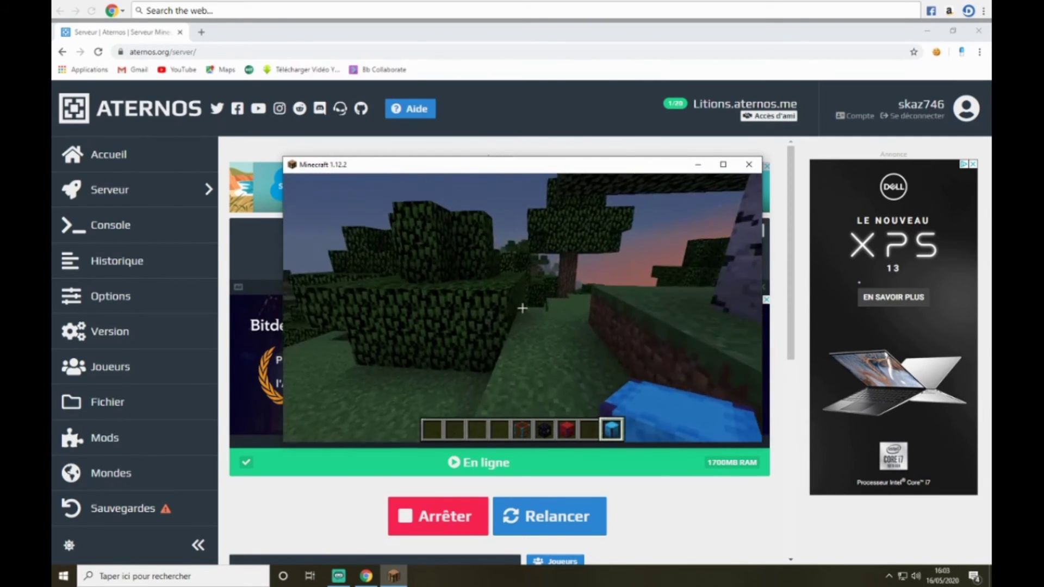
# Set the world's time to 100
pyautogui.press('w')
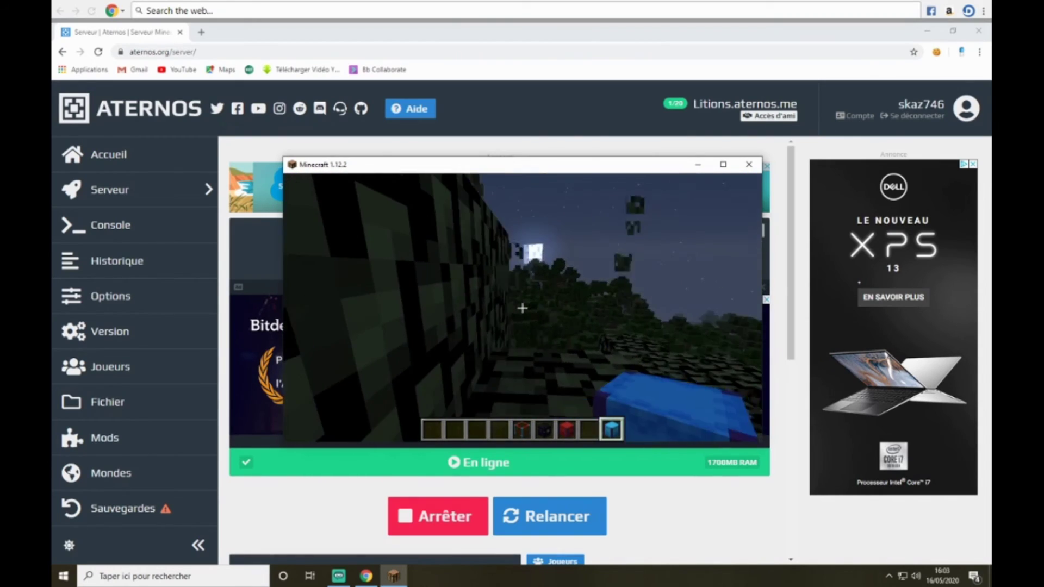
pyautogui.press('e')
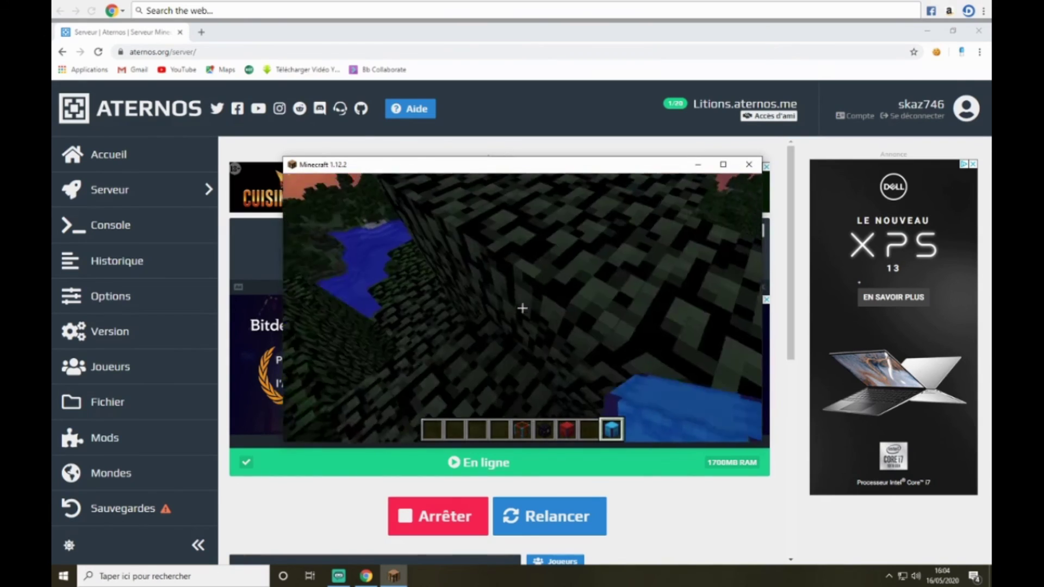
pyautogui.click(522, 309)
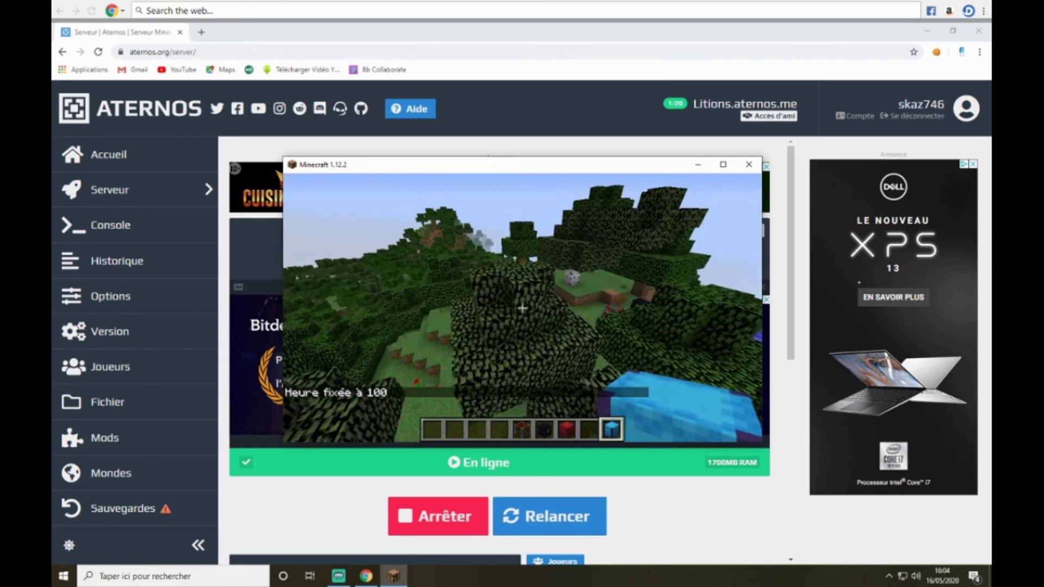
# Fly over the forest and grassy hills around the placed modded blocks to look over the server's world
pyautogui.press('w')
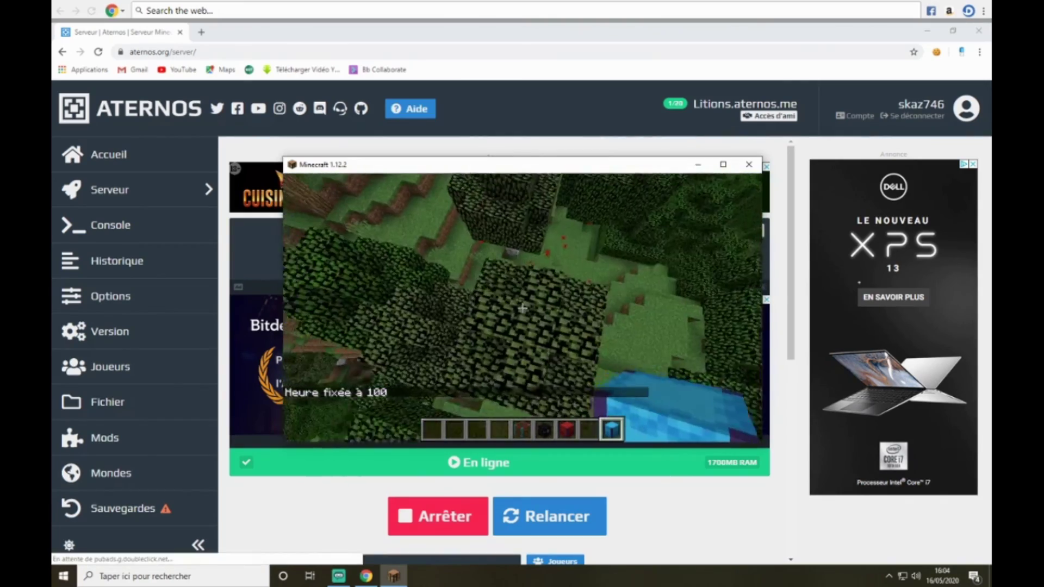
pyautogui.press('w')
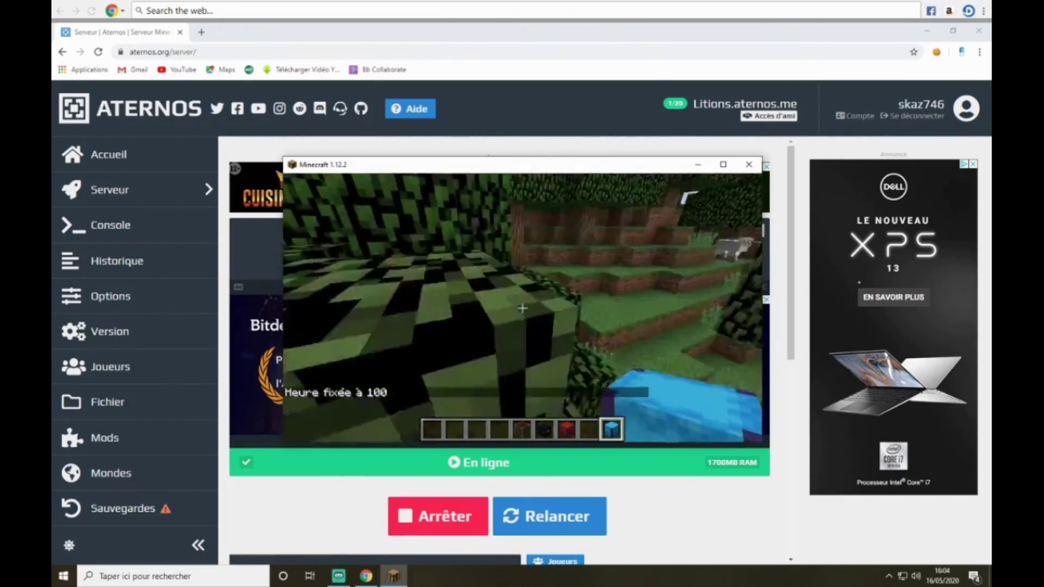
pyautogui.press('w')
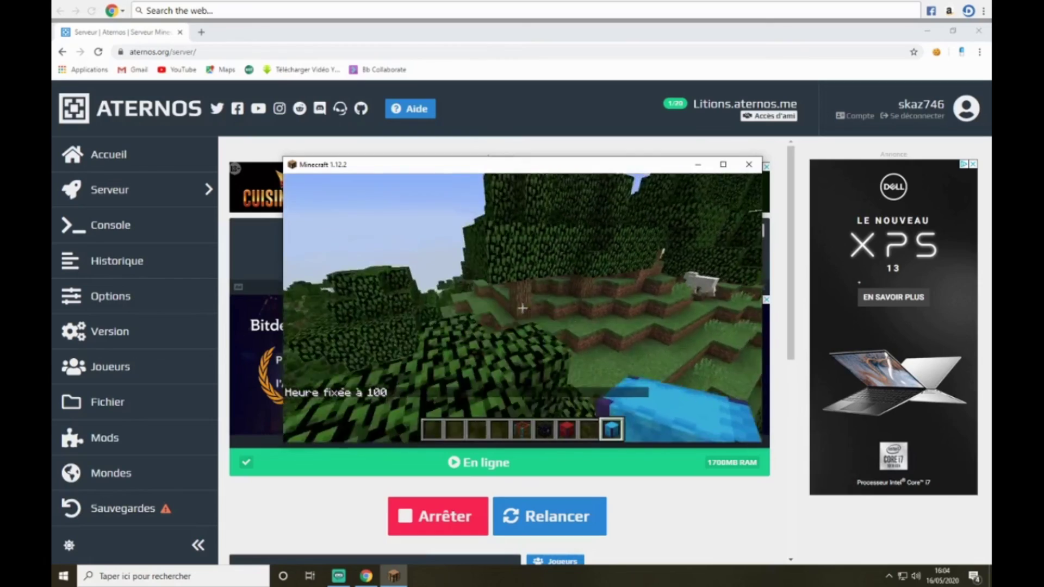
pyautogui.press('w')
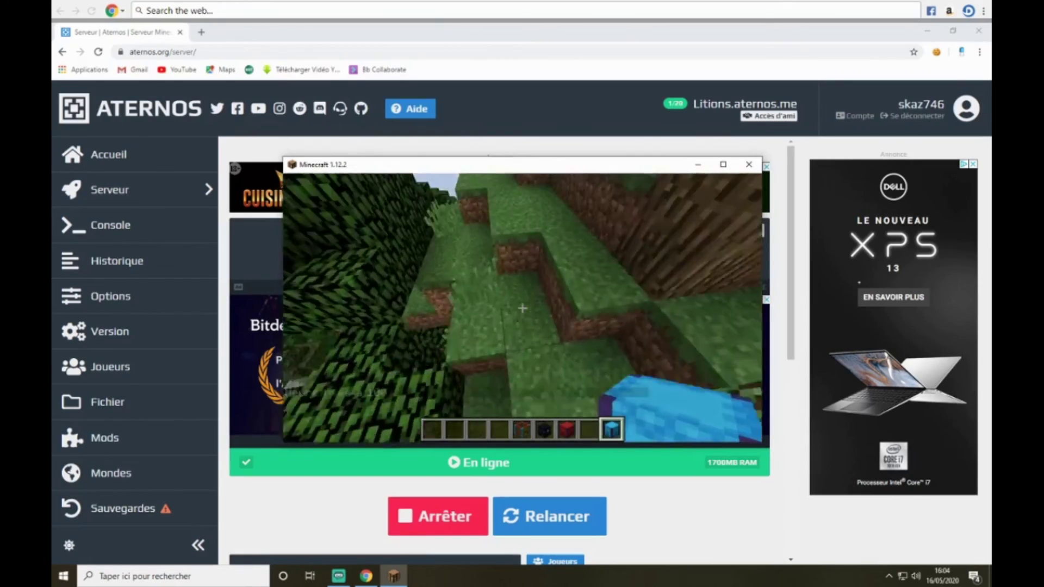
pyautogui.press('w')
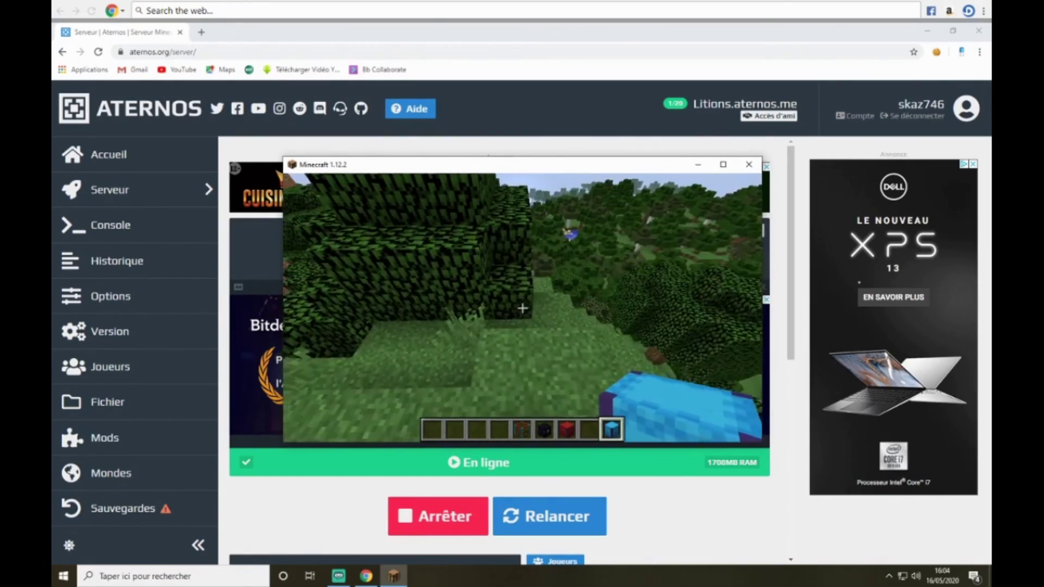
pyautogui.press('w')
pyautogui.press('space')
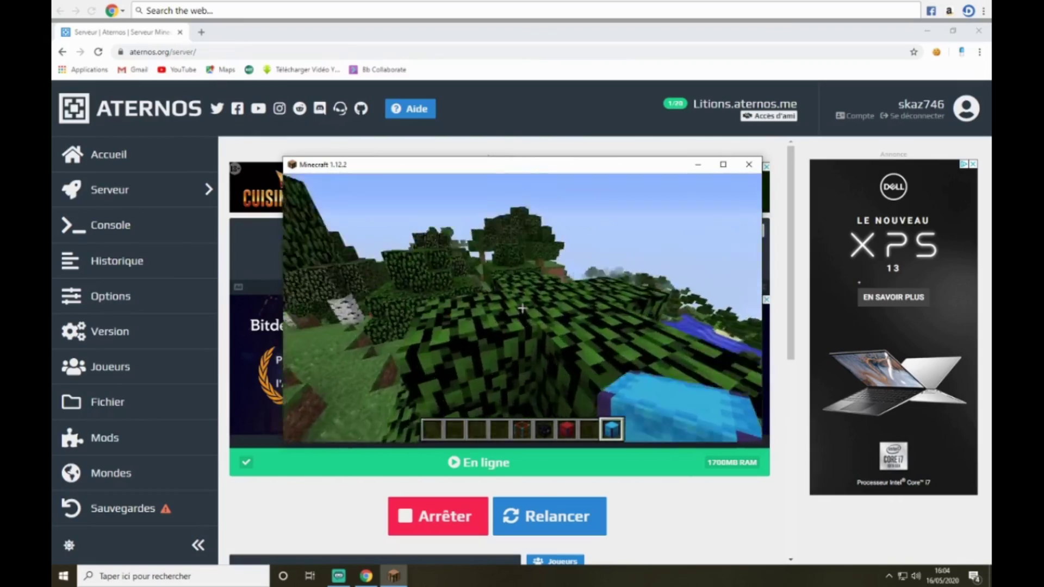
pyautogui.press('w')
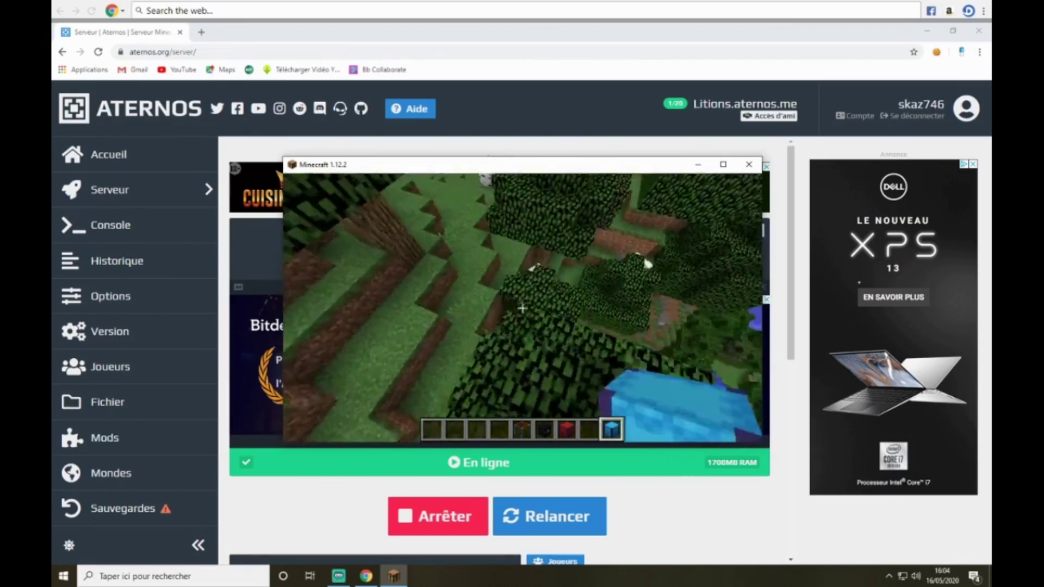
pyautogui.press('w')
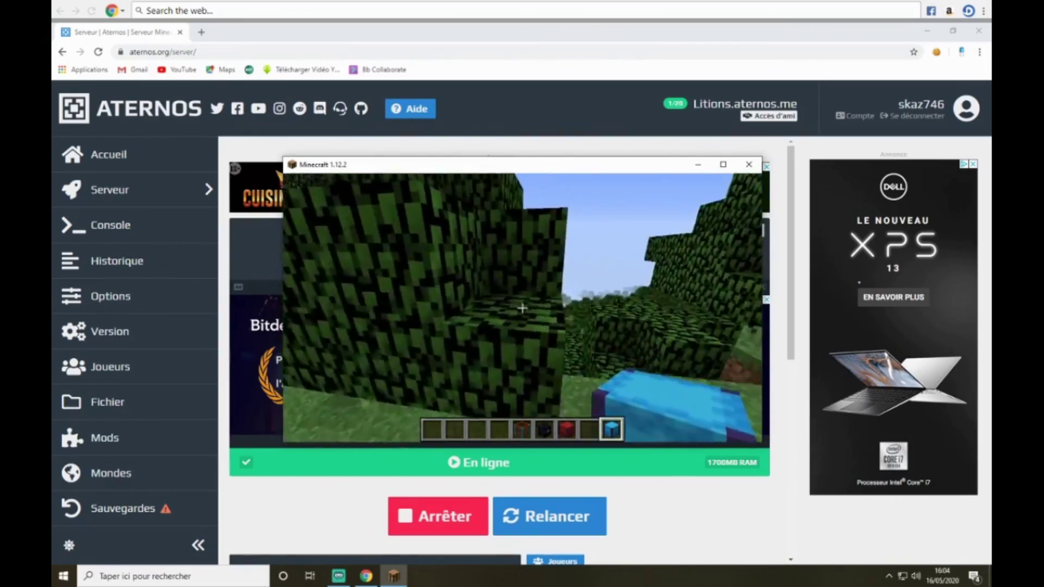
pyautogui.press('space')
pyautogui.click(522, 308)
pyautogui.press('w')
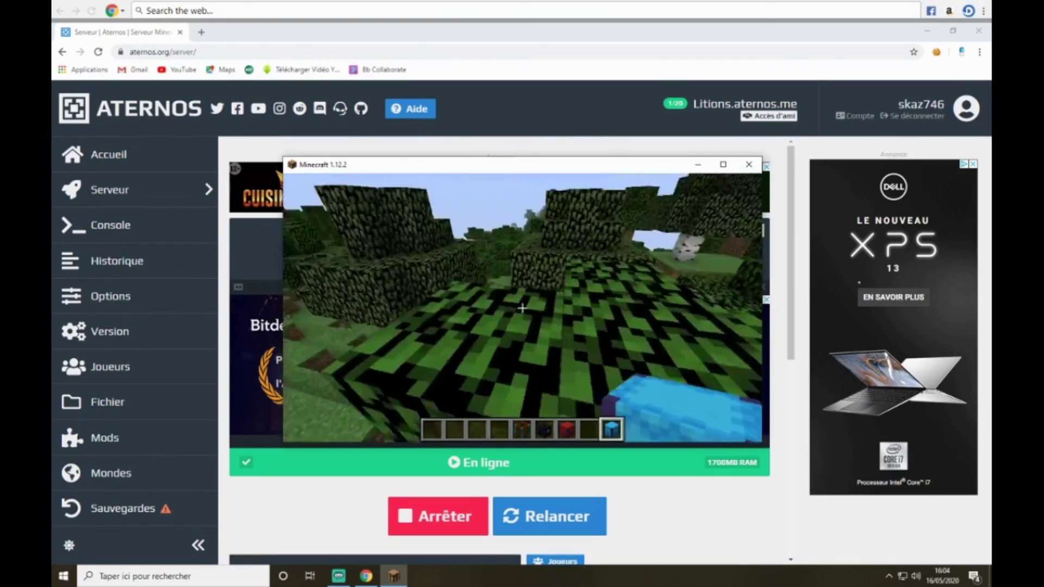
pyautogui.press('w')
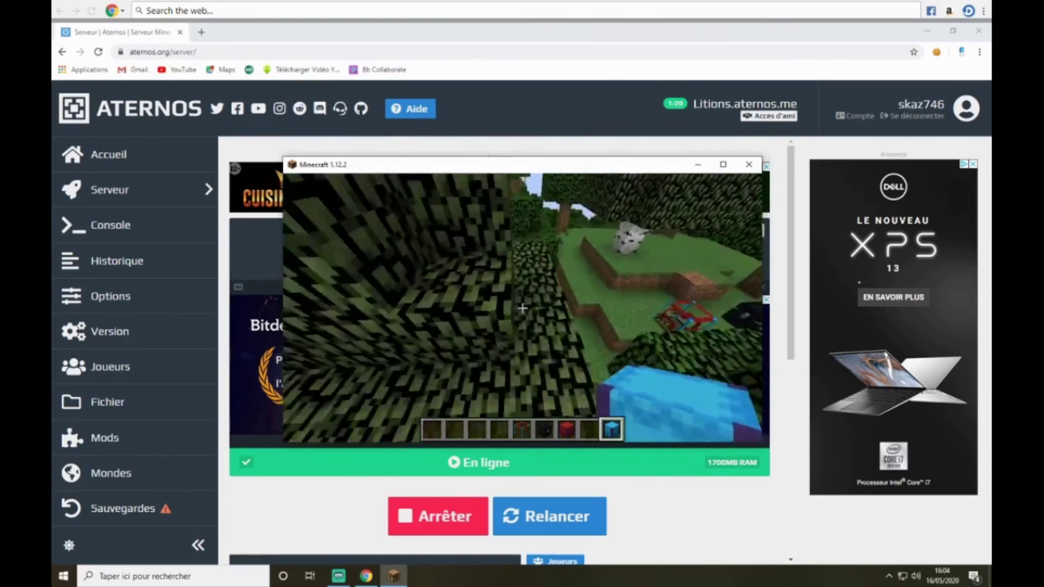
pyautogui.press('w')
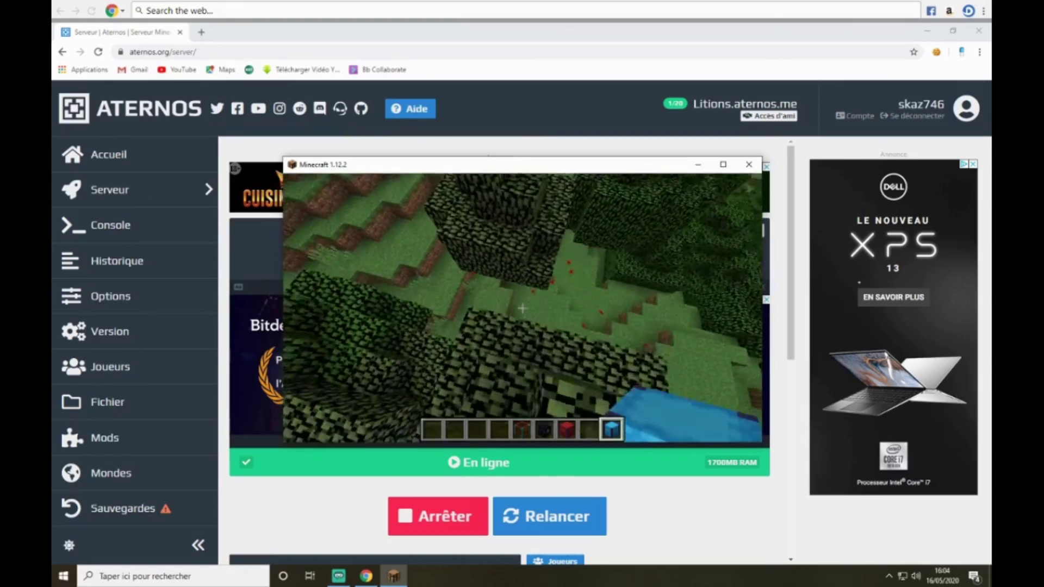
pyautogui.press('w')
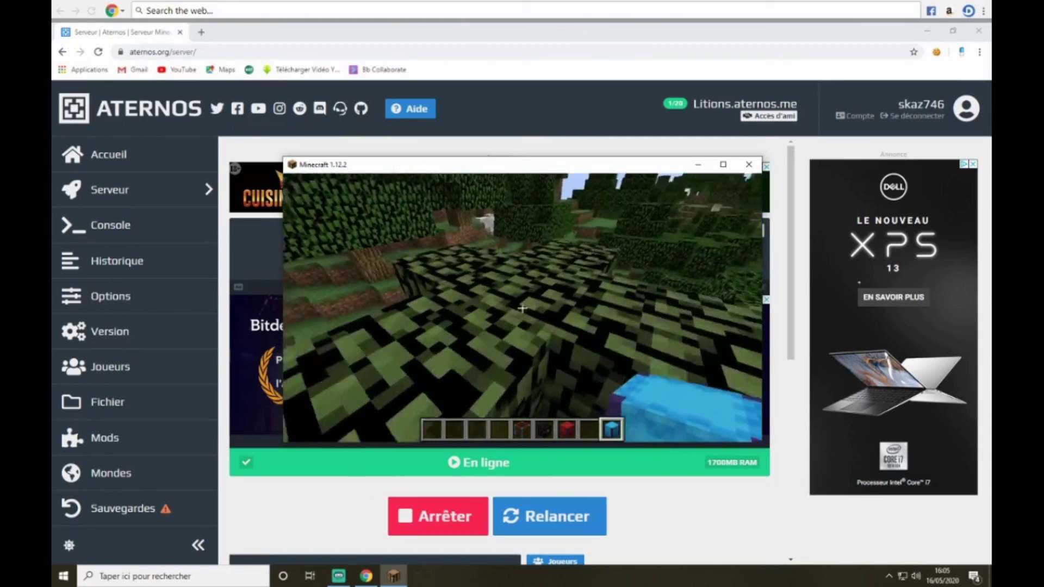
pyautogui.press('w')
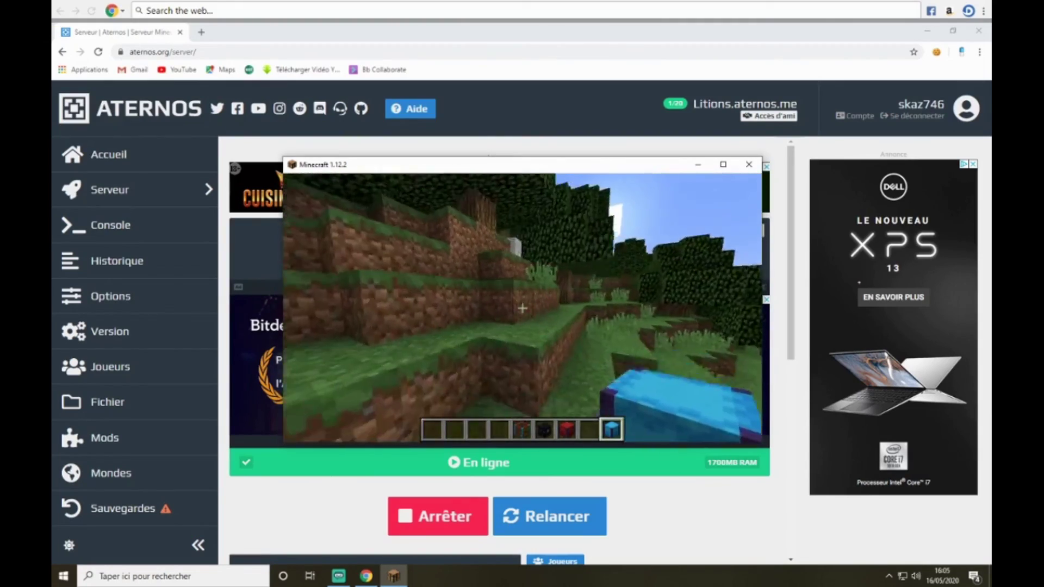
# View the character in third person, make it crouch, and walk on across the grassy hillside in first person
pyautogui.press('F5')
pyautogui.press('F5')
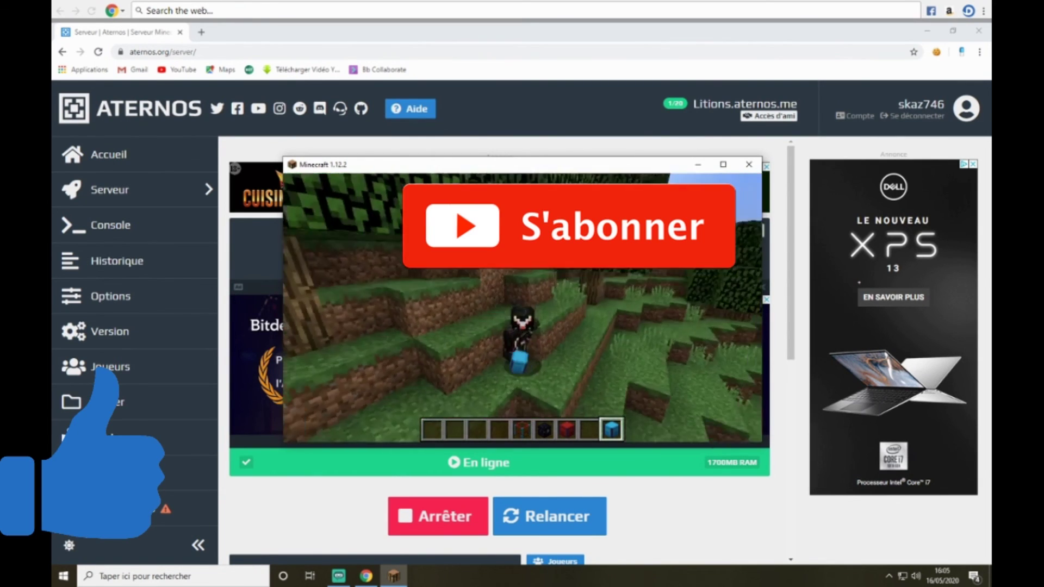
pyautogui.press('shift')
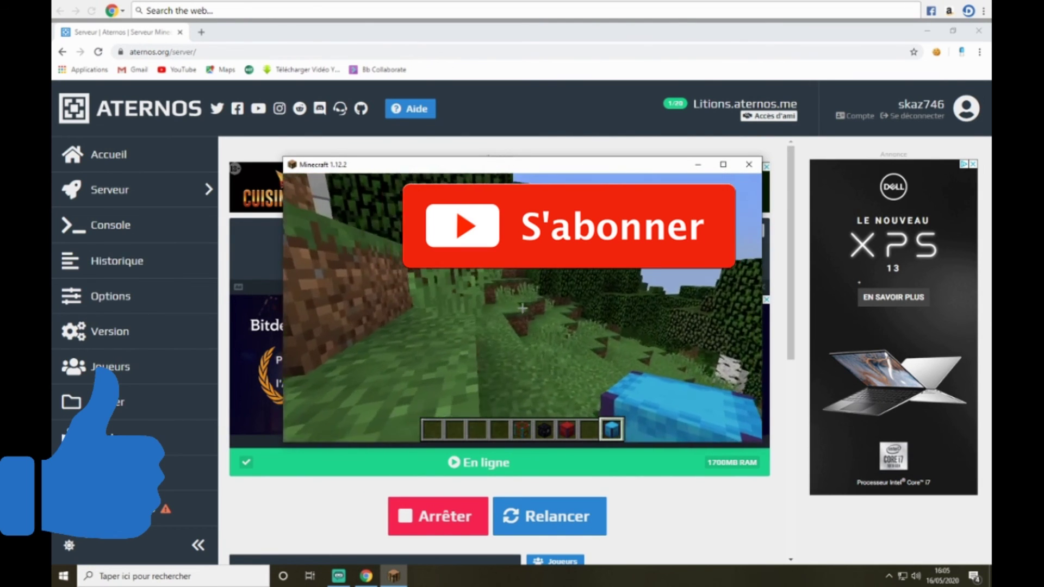
pyautogui.press('w')
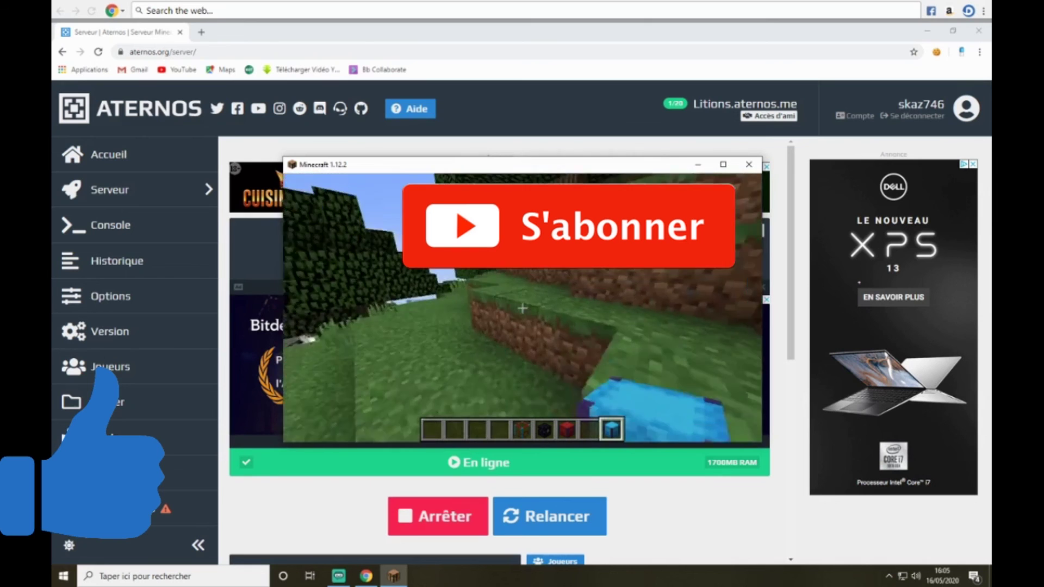
pyautogui.press('w')
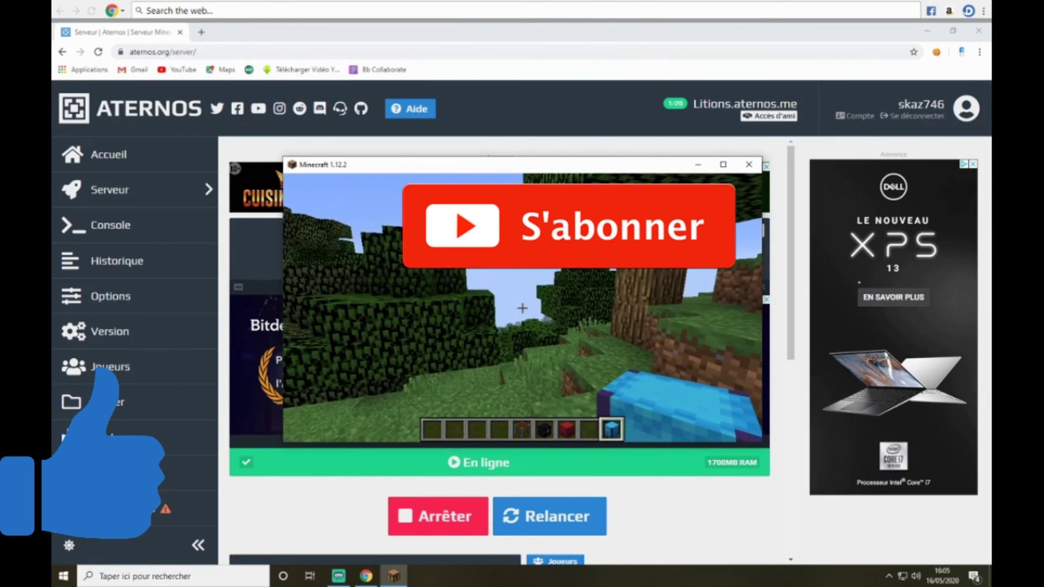